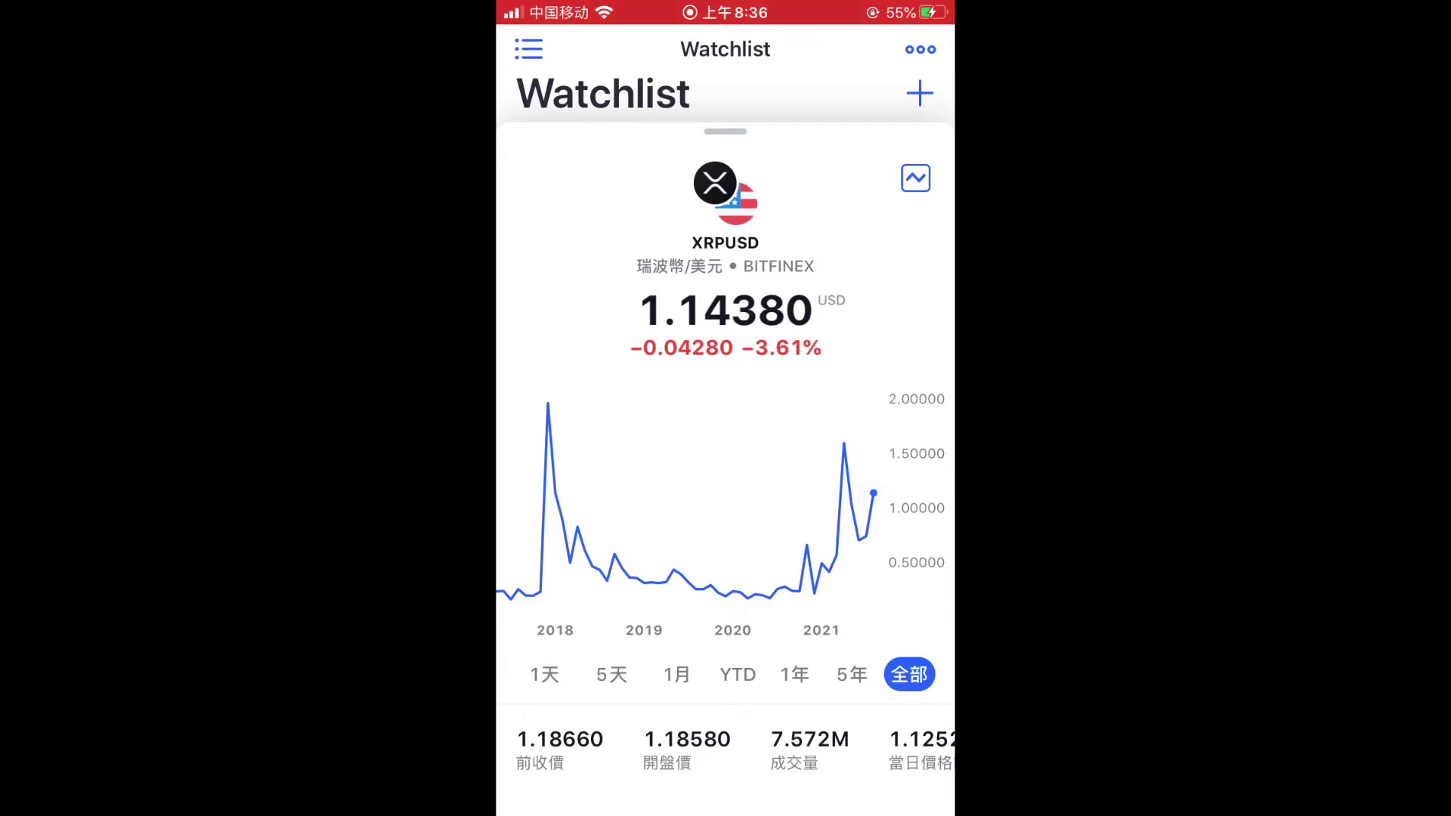
- Check BTCUSD's price around July 2021 in TradingView, then reopen the XRPUSD chart
left_click(724, 68)
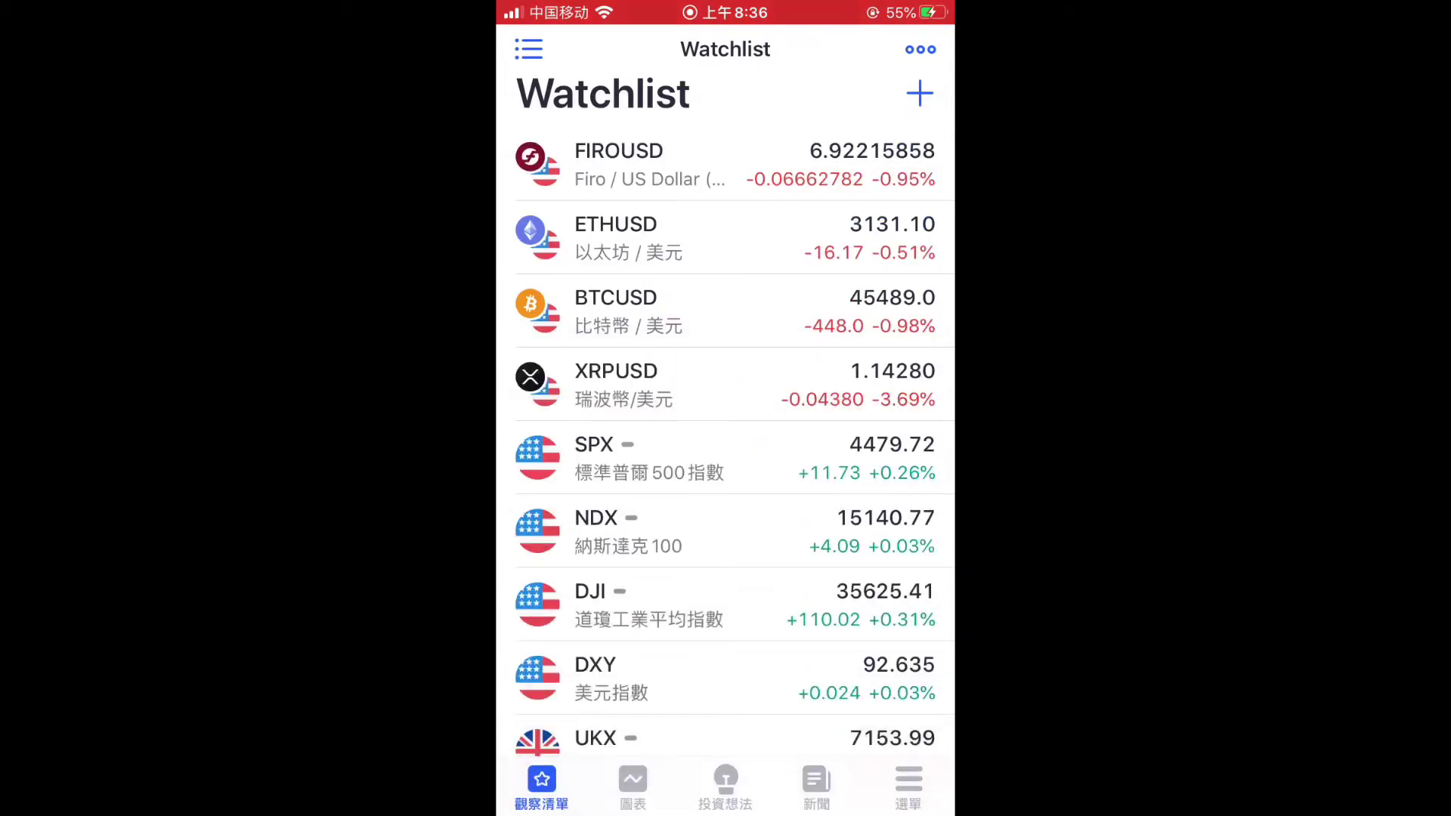
left_click(725, 311)
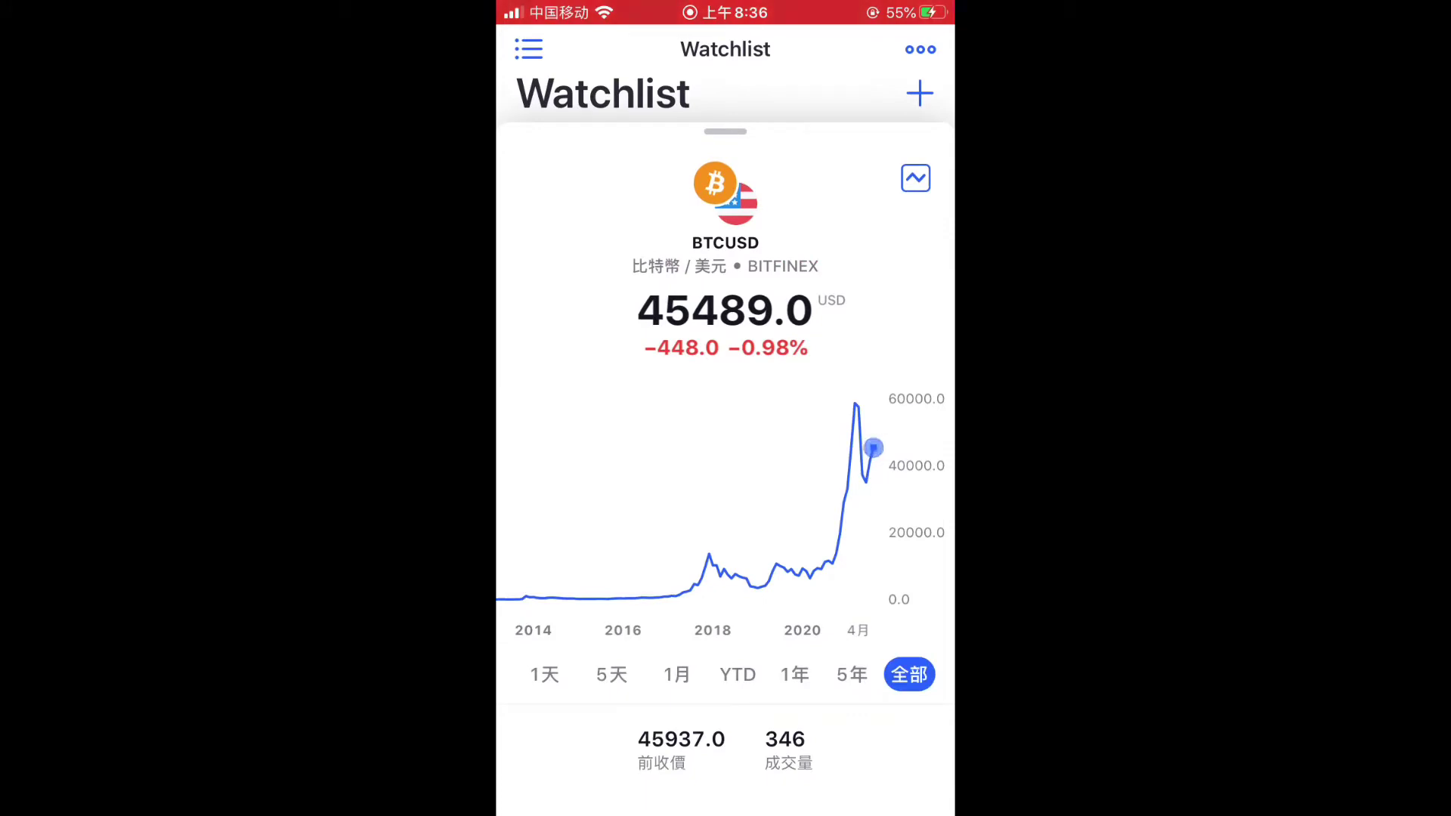
mouse_move(873, 454)
left_mouse_down()
mouse_move(601, 597)
mouse_move(839, 510)
left_mouse_up()
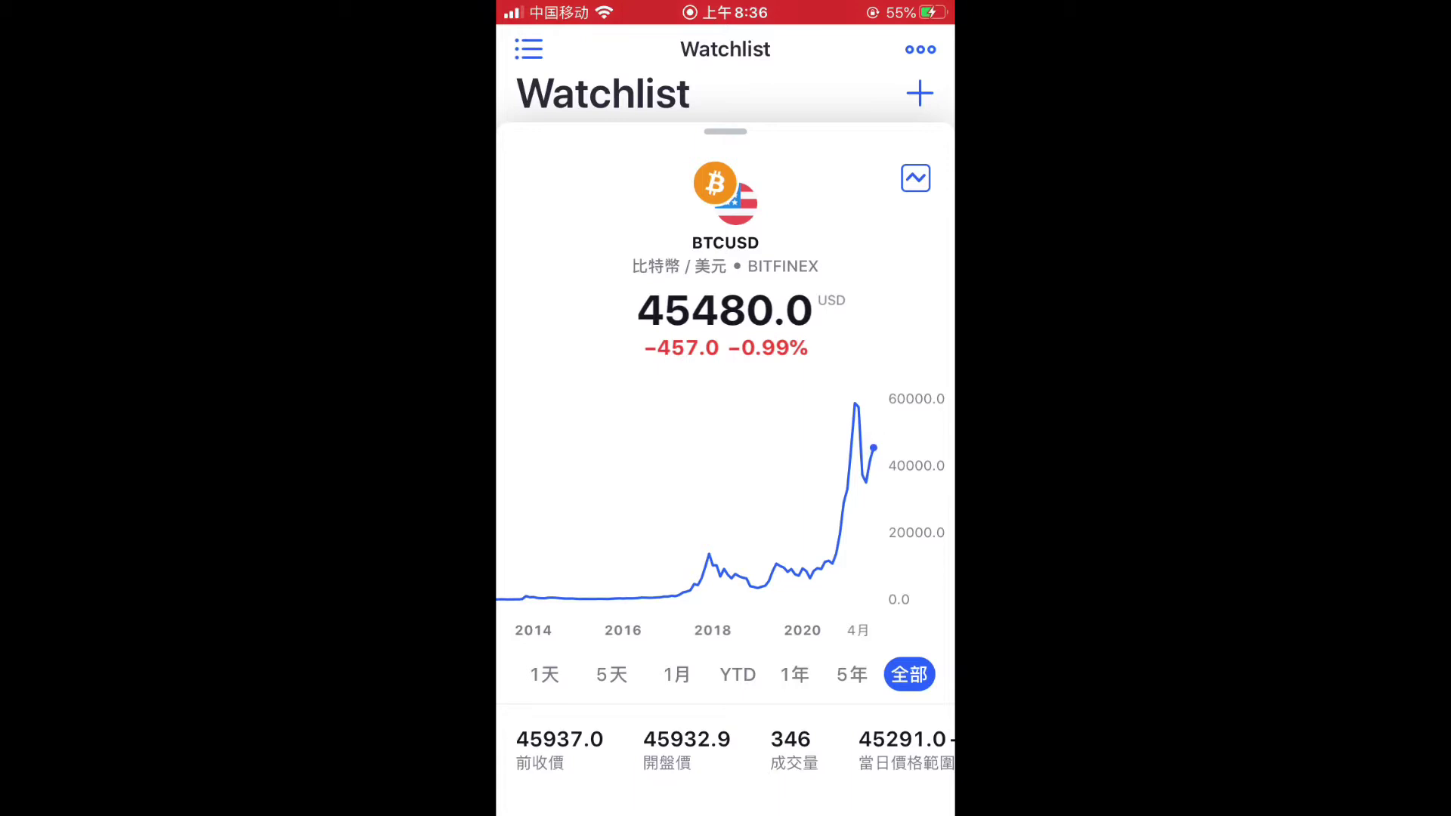
left_click_drag(724, 131, 724, 680)
left_click(726, 385)
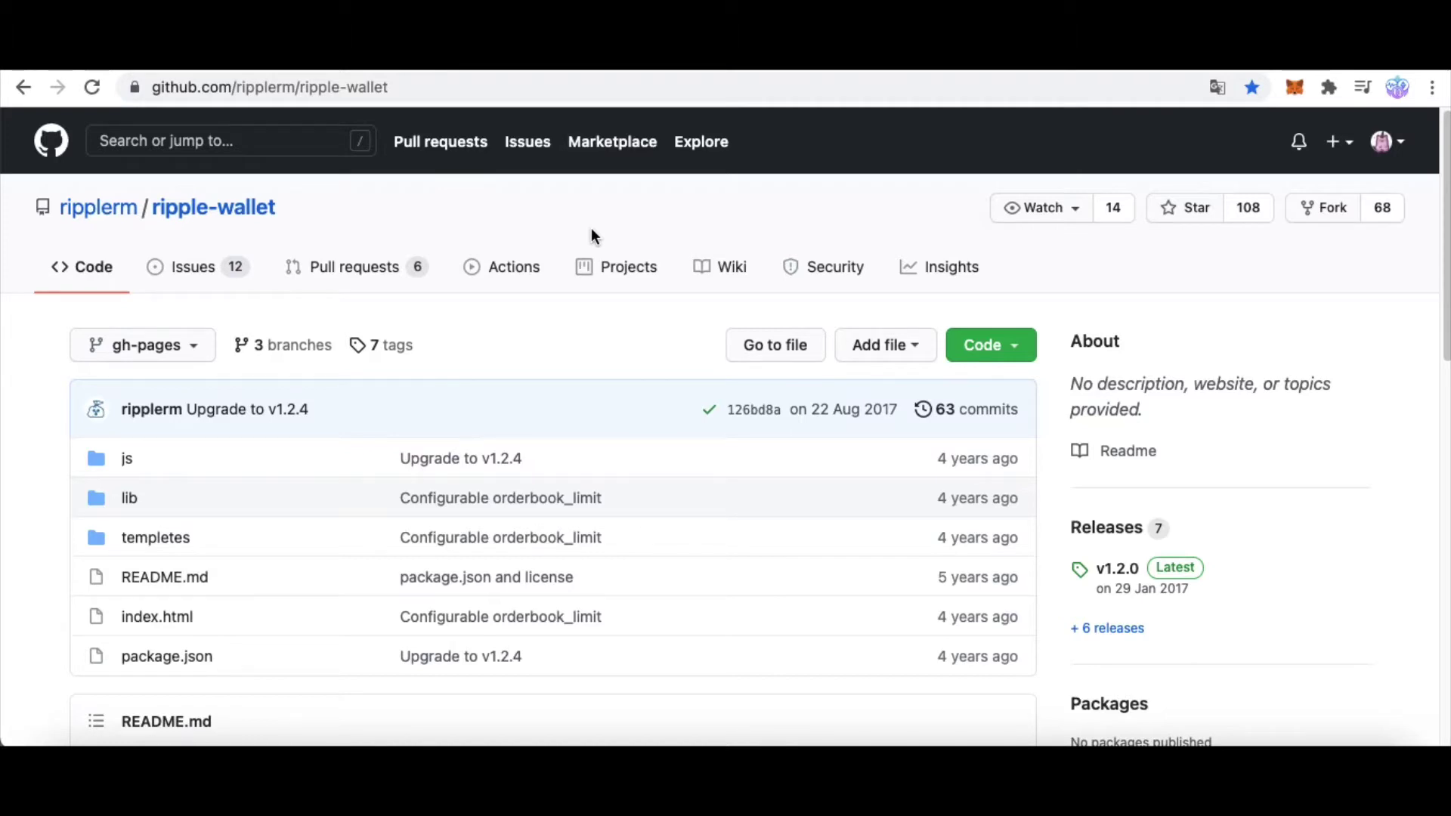
left_click_drag(56, 208, 182, 208)
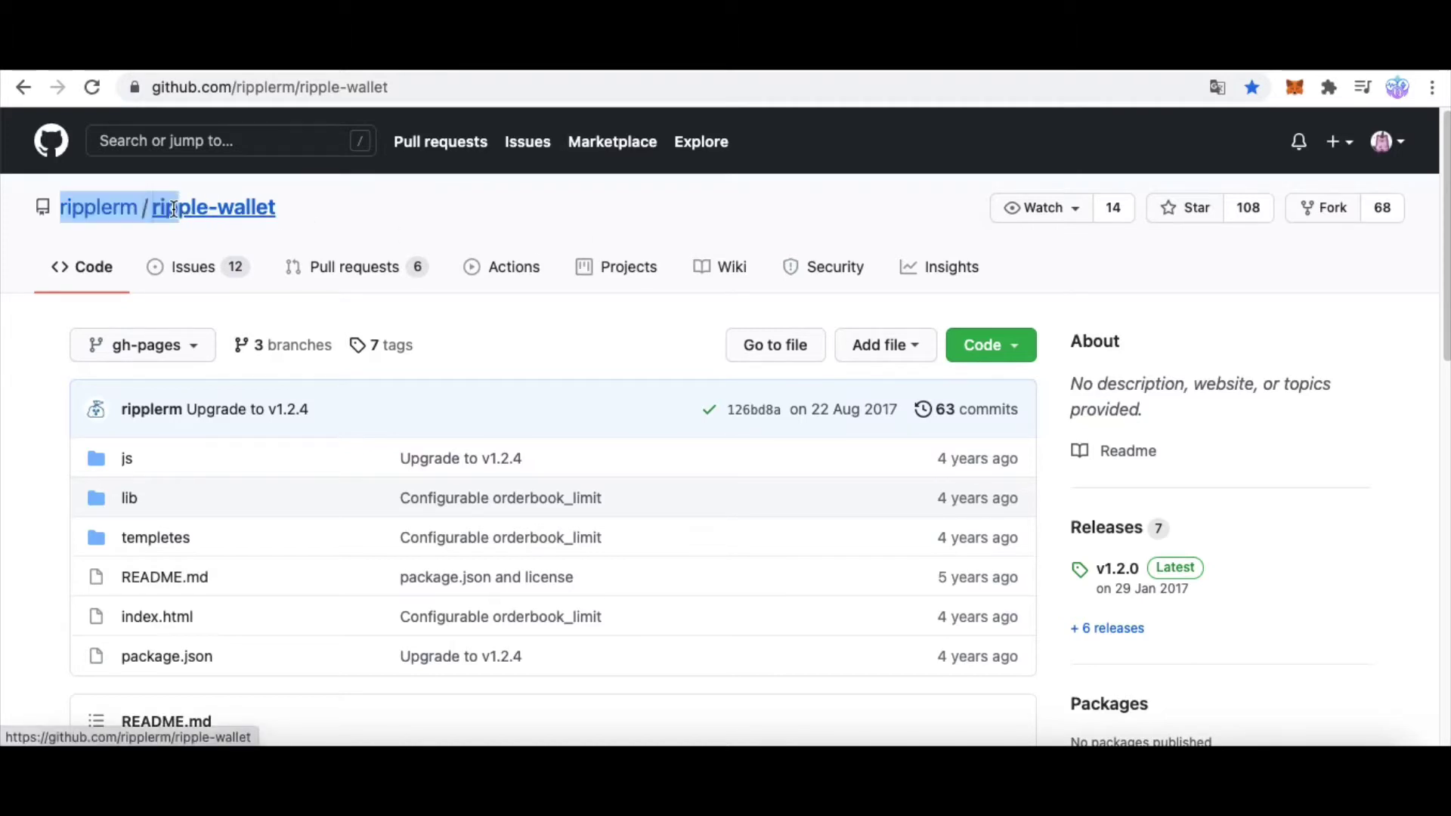
triple_click(278, 208)
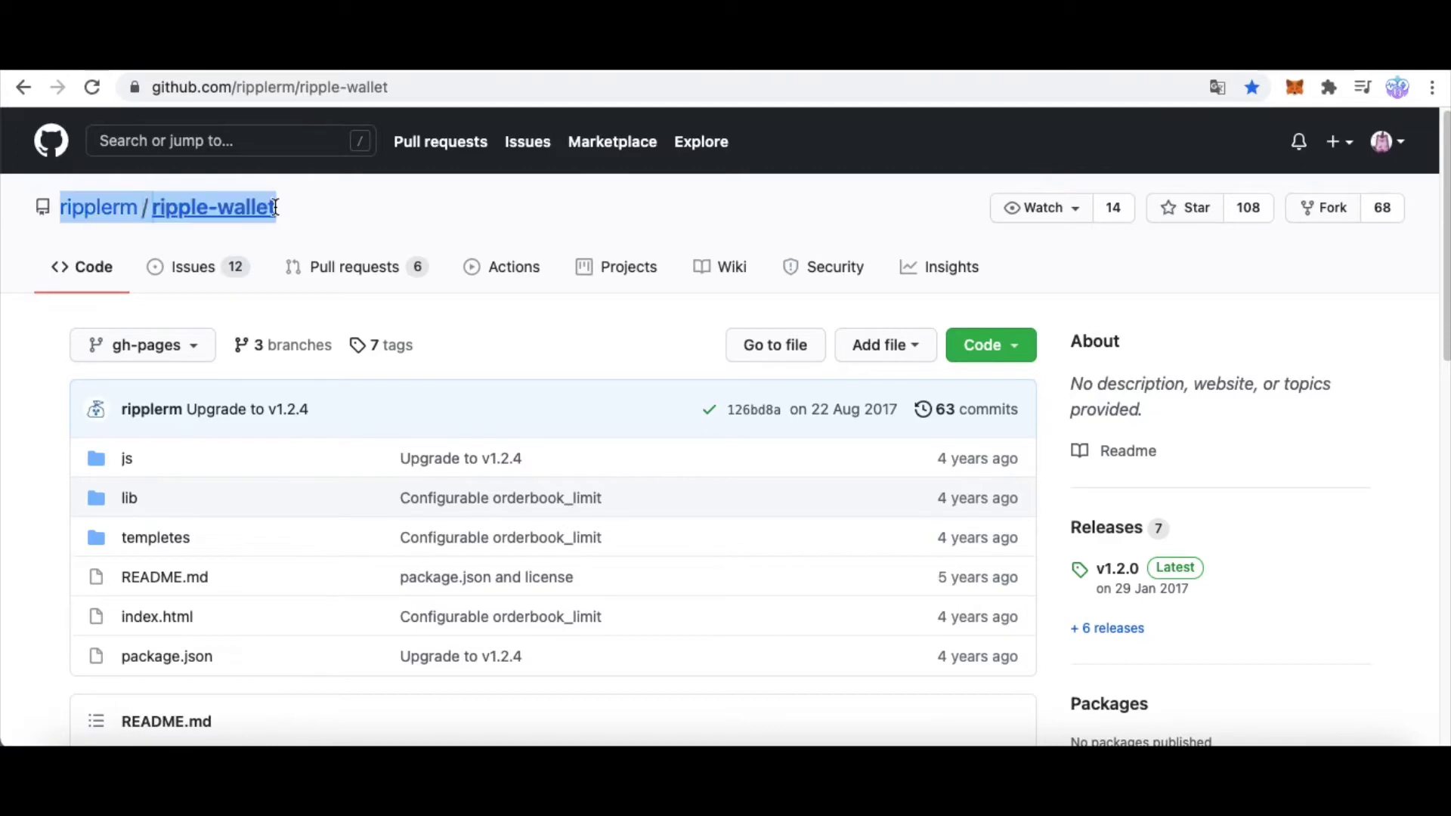
left_click(461, 210)
scroll(553, 268, "down", 5)
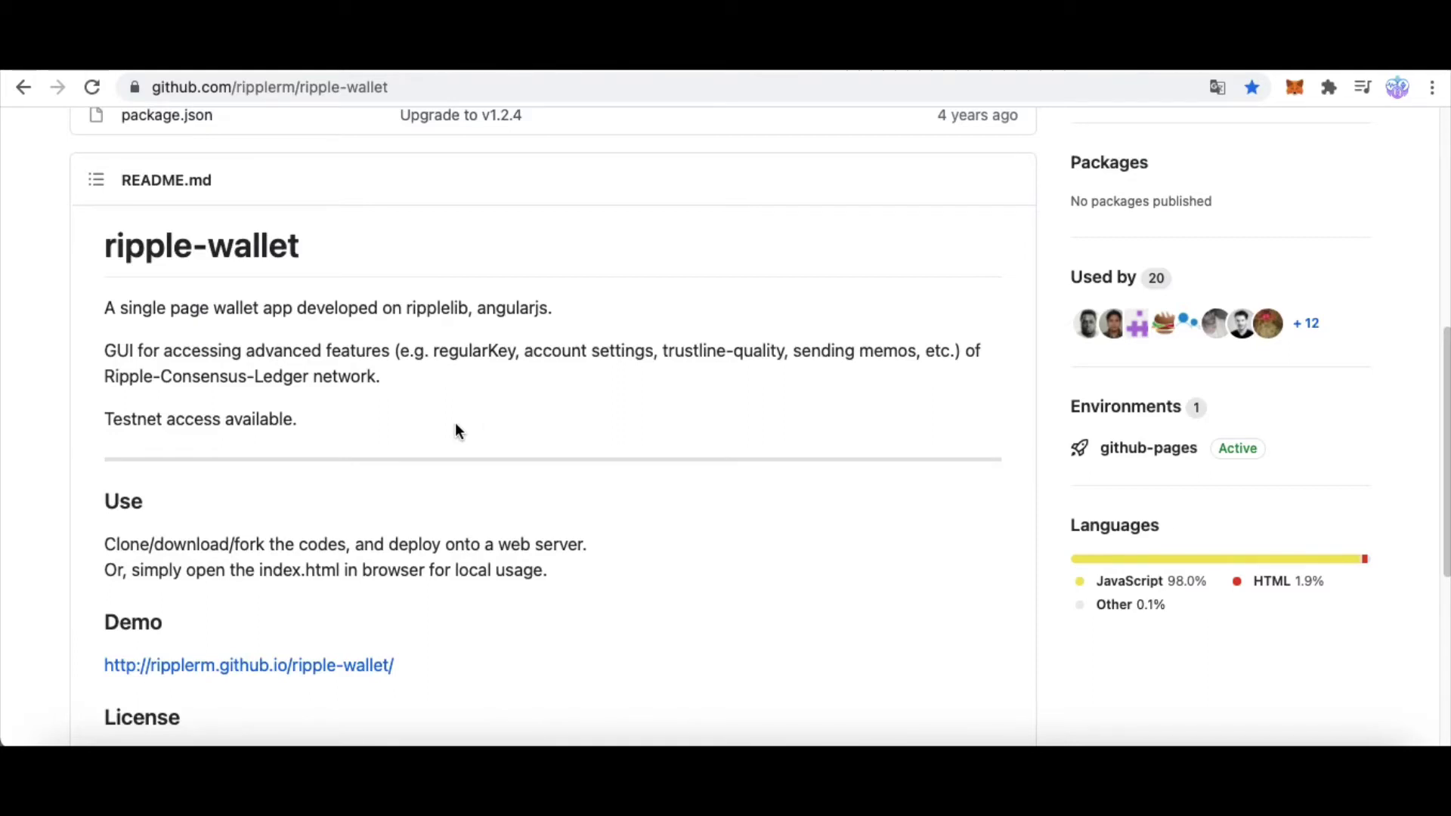
triple_click(275, 351)
left_click(386, 423)
scroll(444, 499, "down", 1)
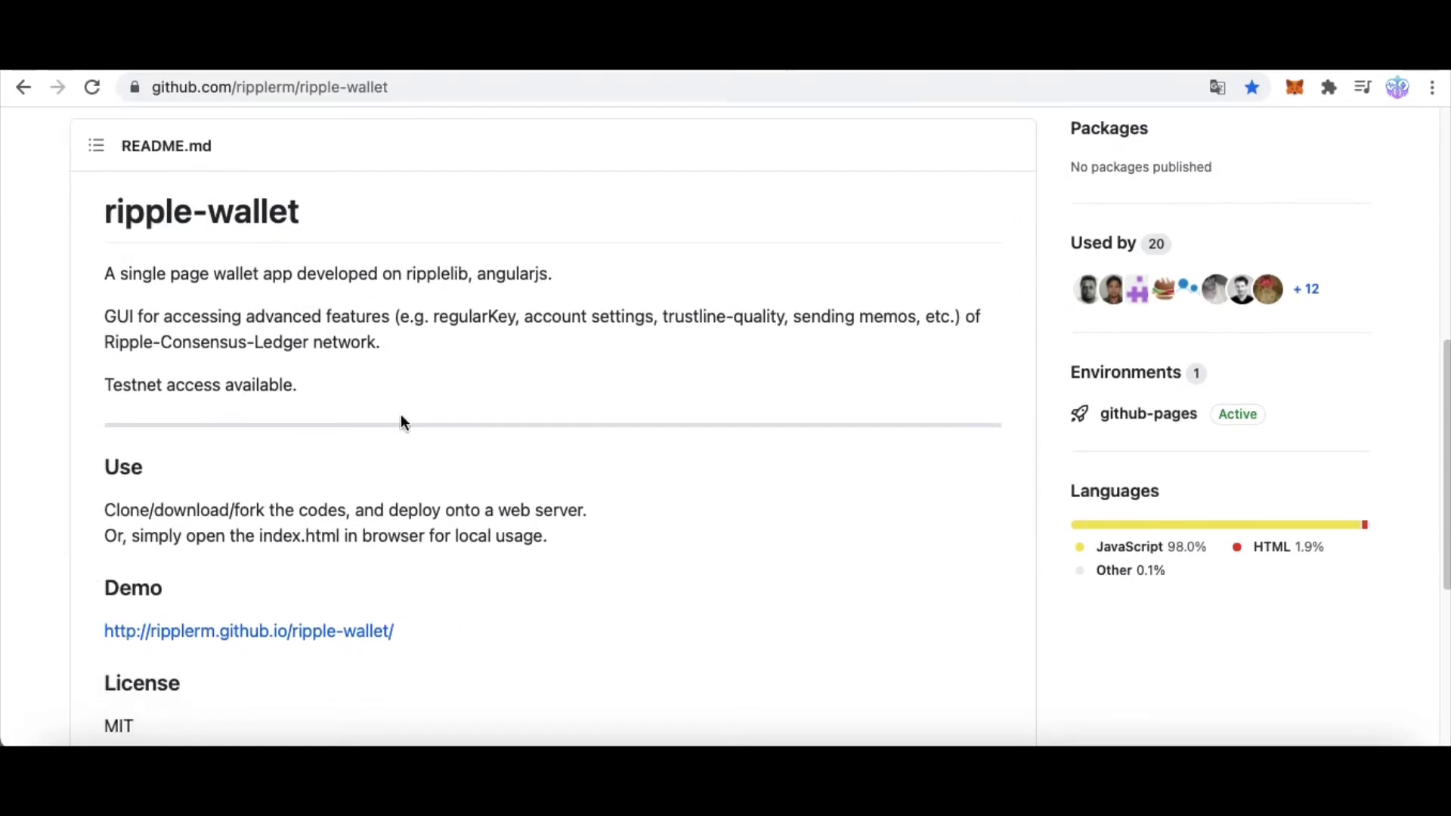
double_click(114, 467)
left_click(170, 492)
left_click_drag(107, 510, 264, 510)
left_click(316, 518)
left_click_drag(137, 537, 544, 536)
left_click(580, 554)
left_click_drag(133, 537, 548, 542)
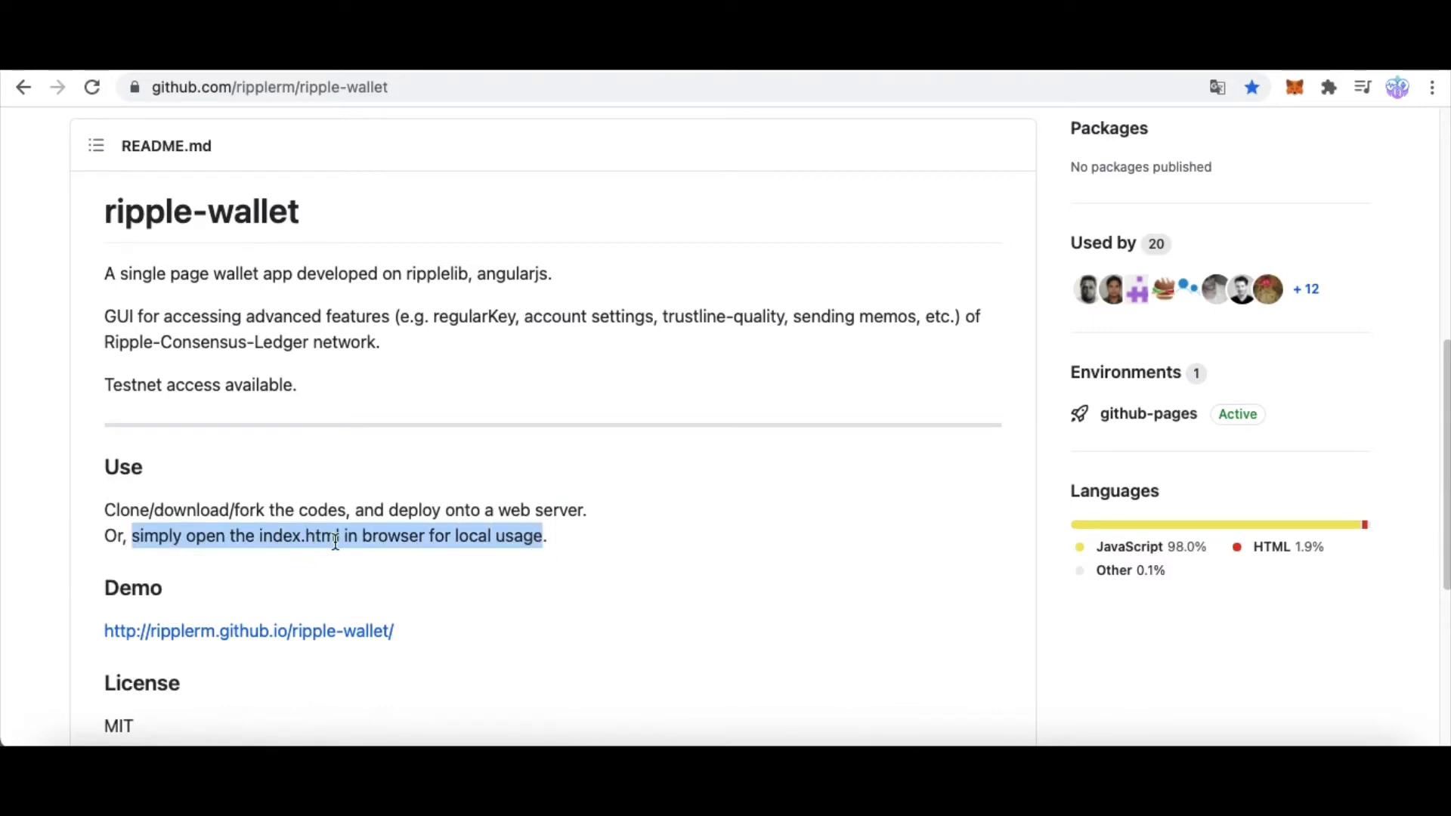
key("ctrl+Tab")
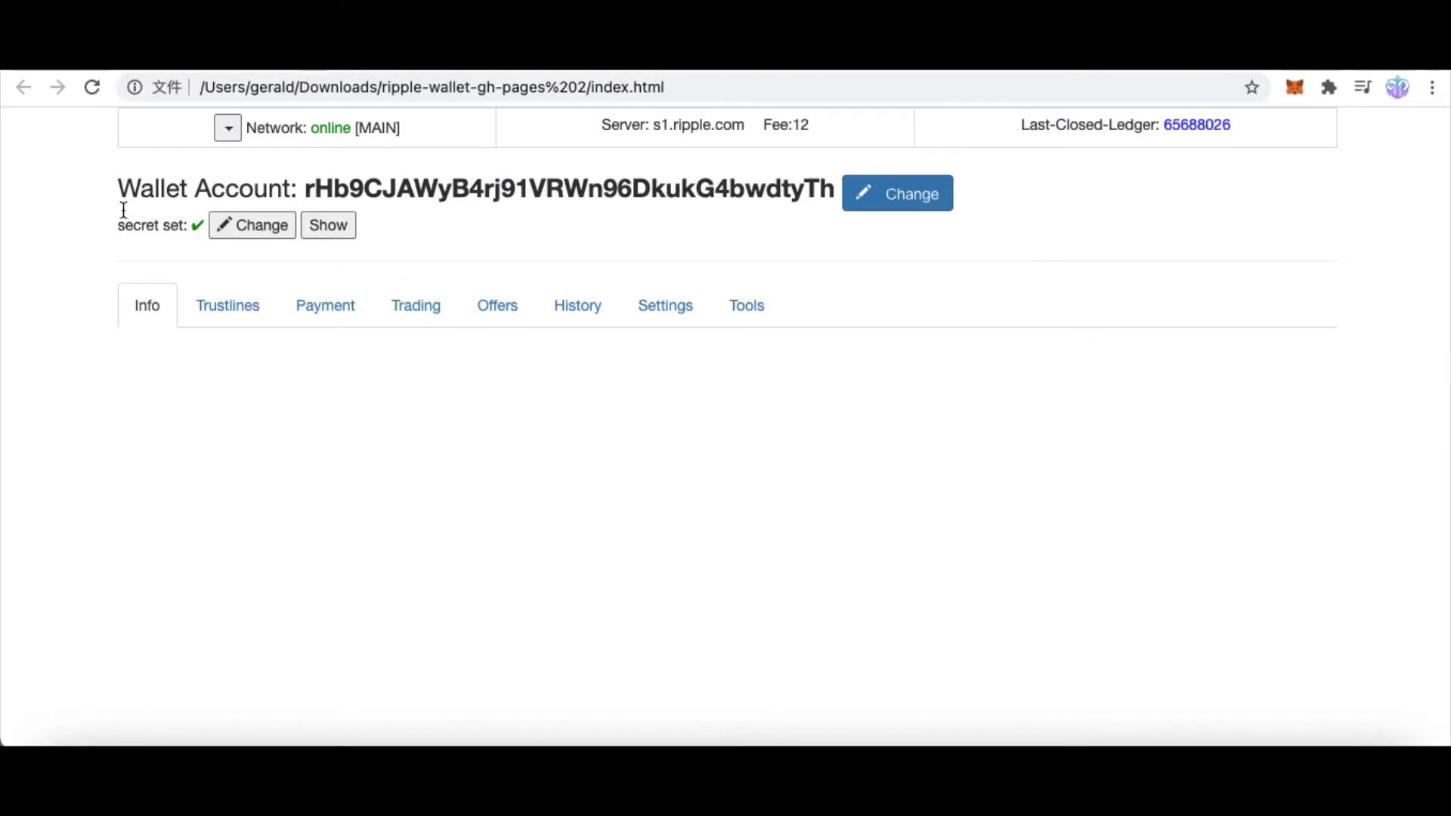
left_click(758, 305)
left_click(149, 308)
left_click(92, 87)
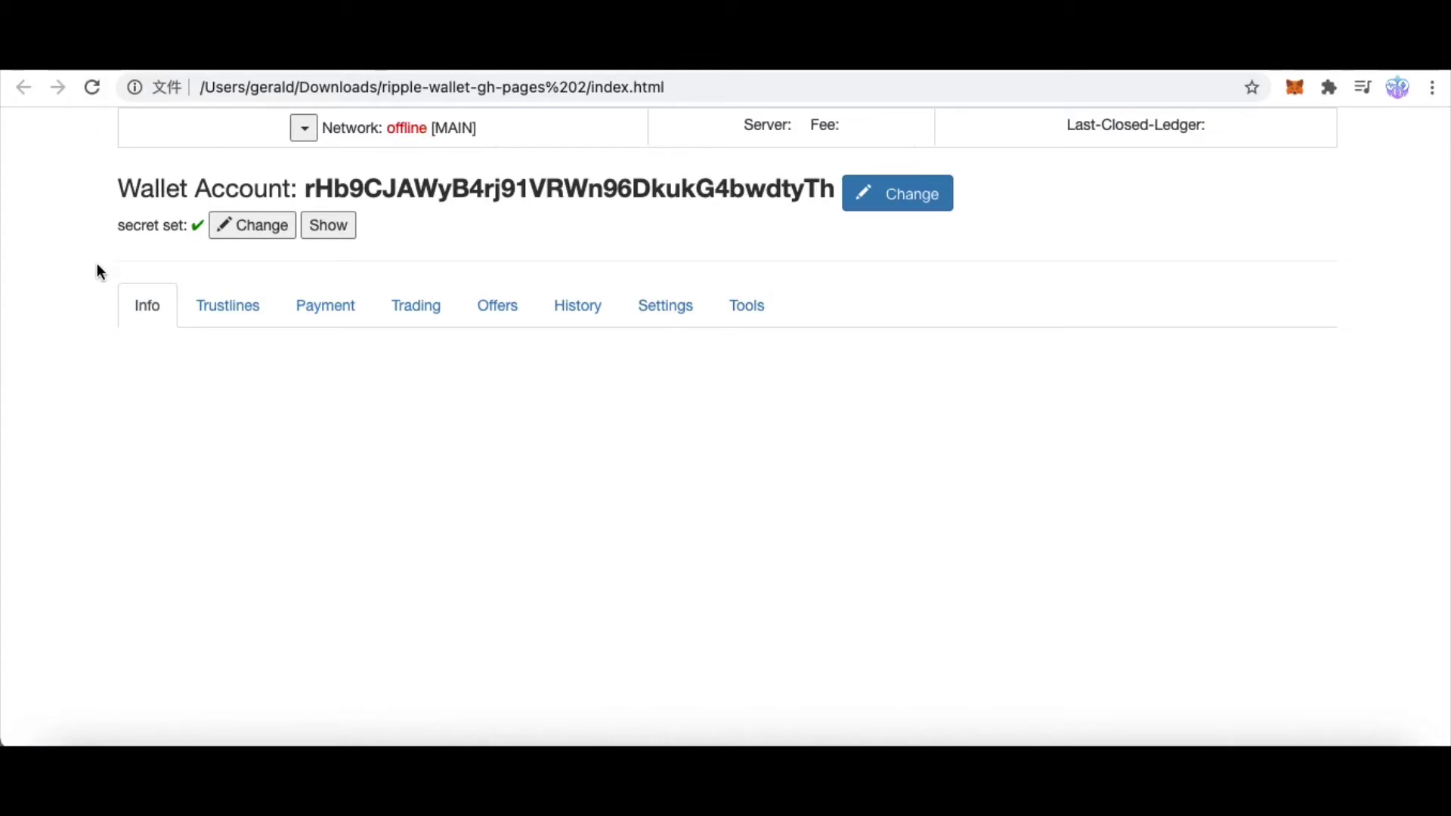
left_click(901, 194)
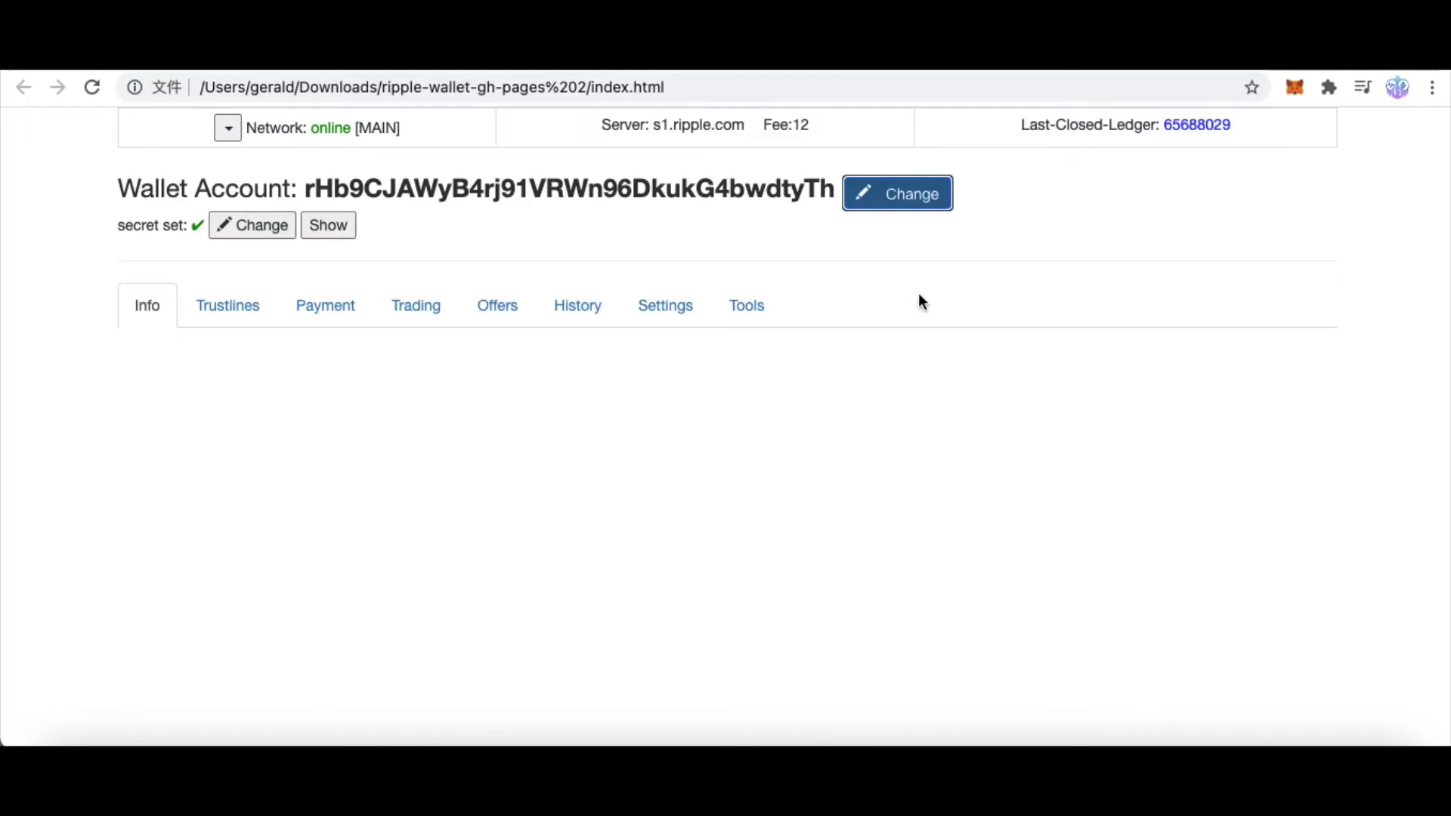
left_click(501, 416)
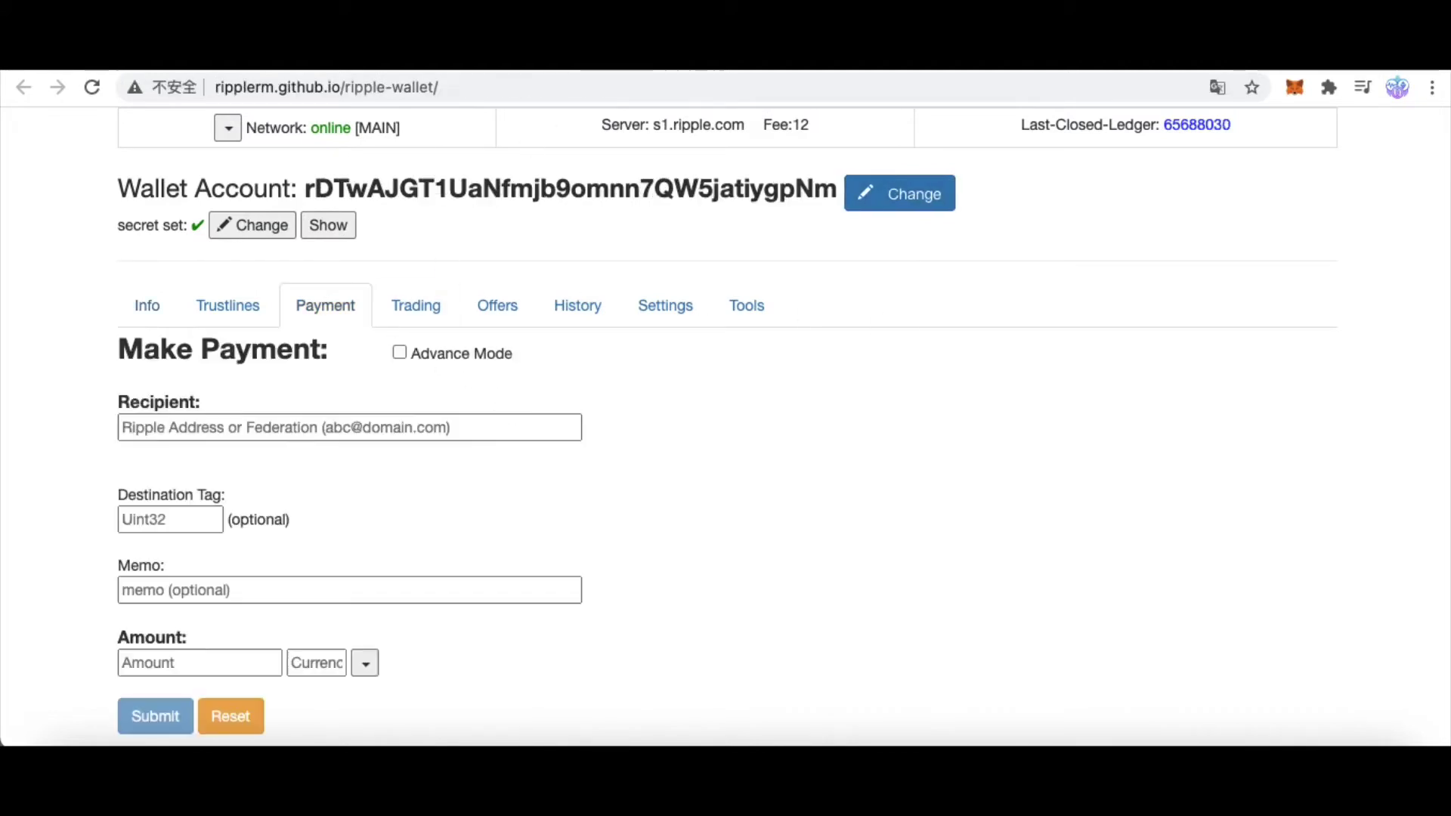
left_click(430, 511)
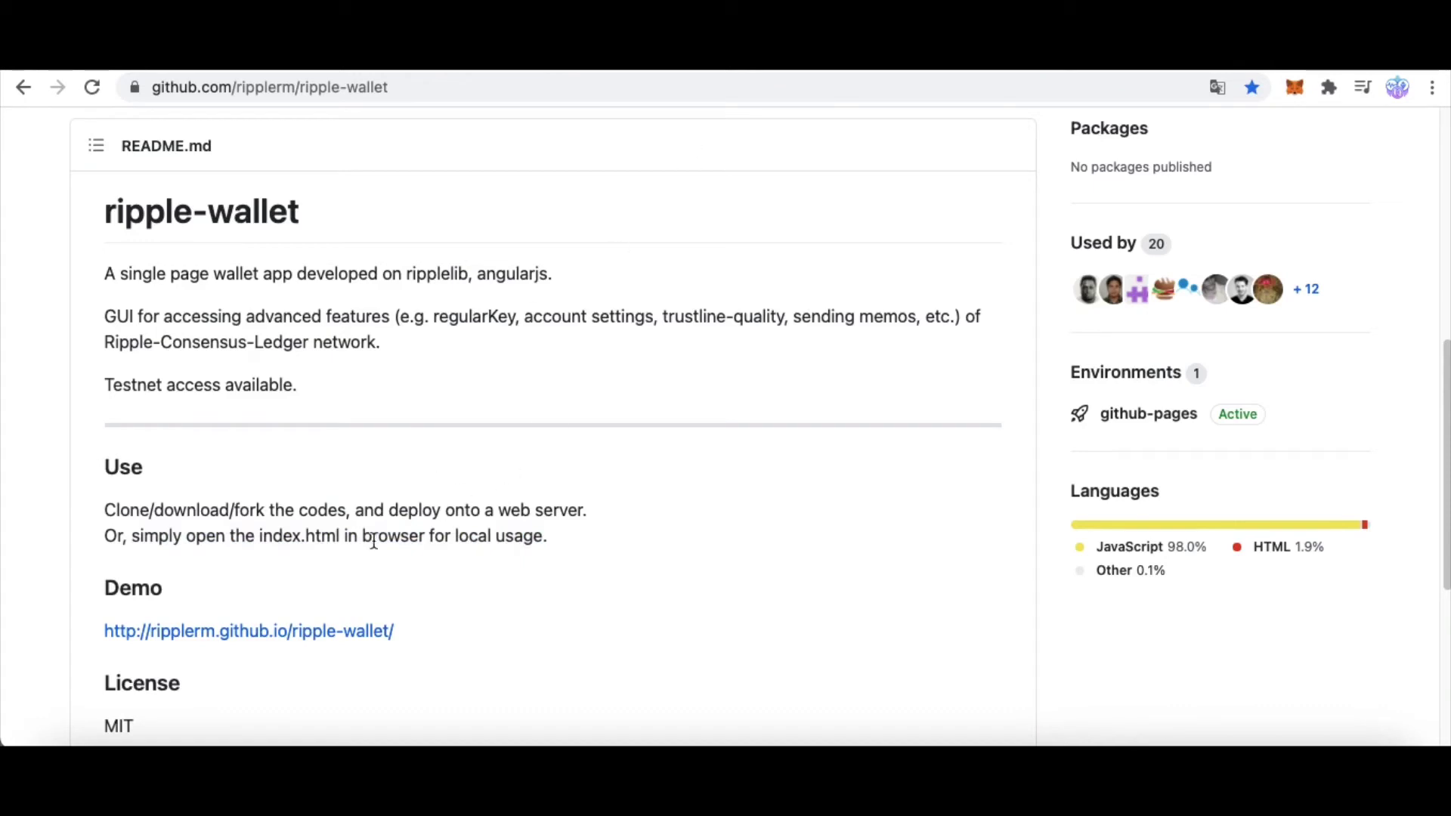
- Highlight the README's local-usage line, the web-server deployment wording and the demo link
left_click_drag(137, 535, 533, 539)
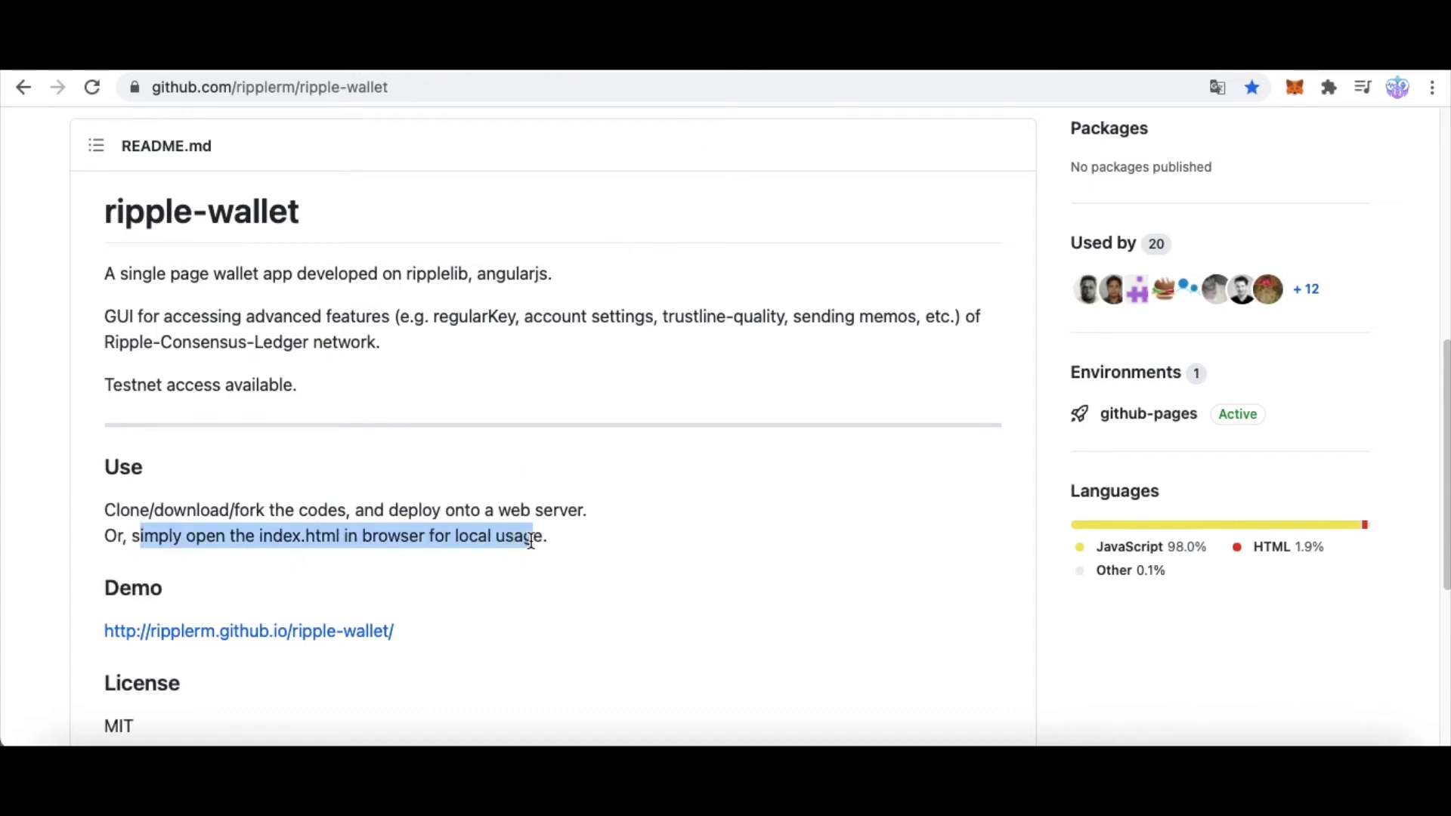
left_click(605, 516)
left_click_drag(585, 510, 438, 510)
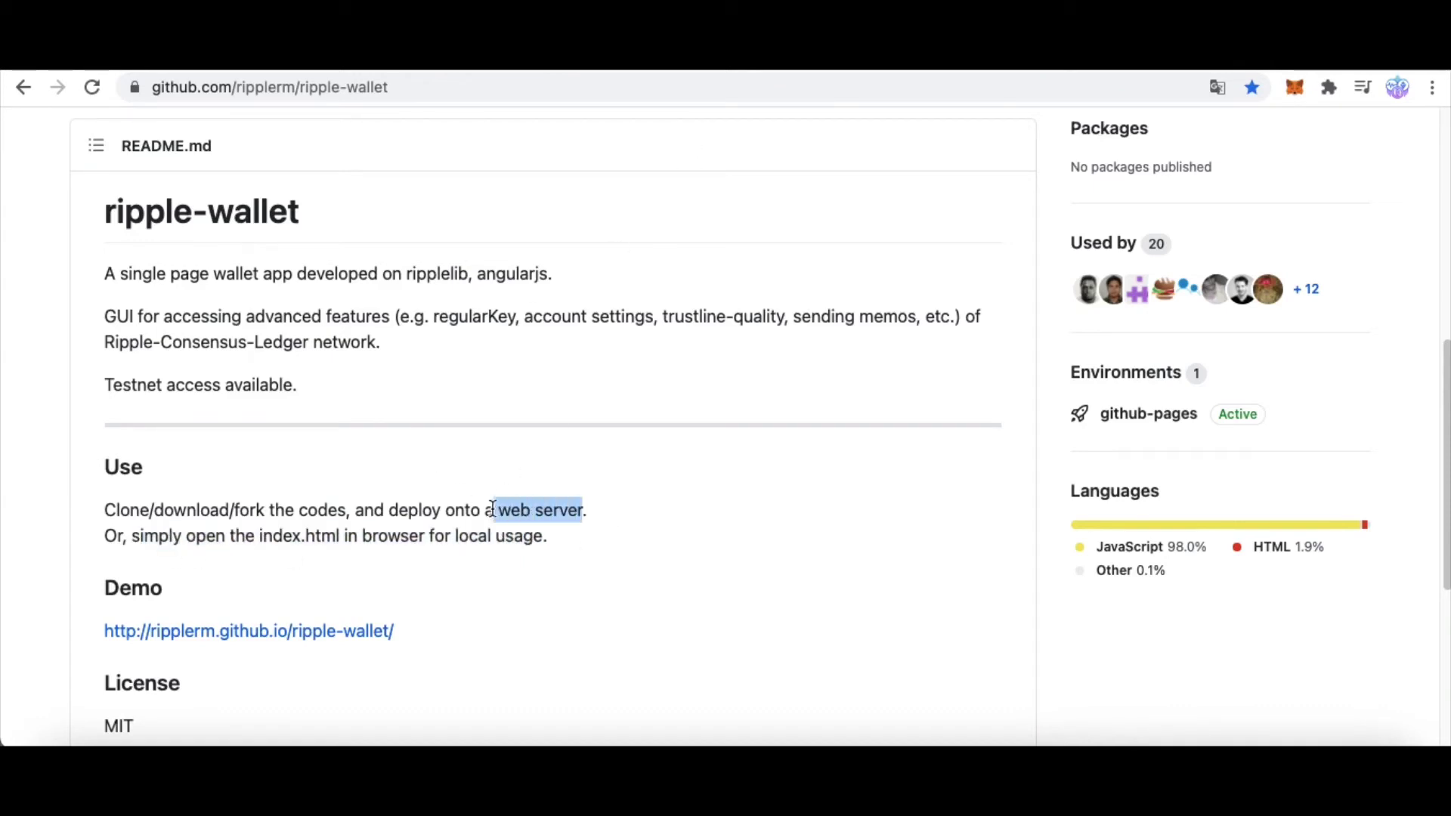
left_click(514, 508)
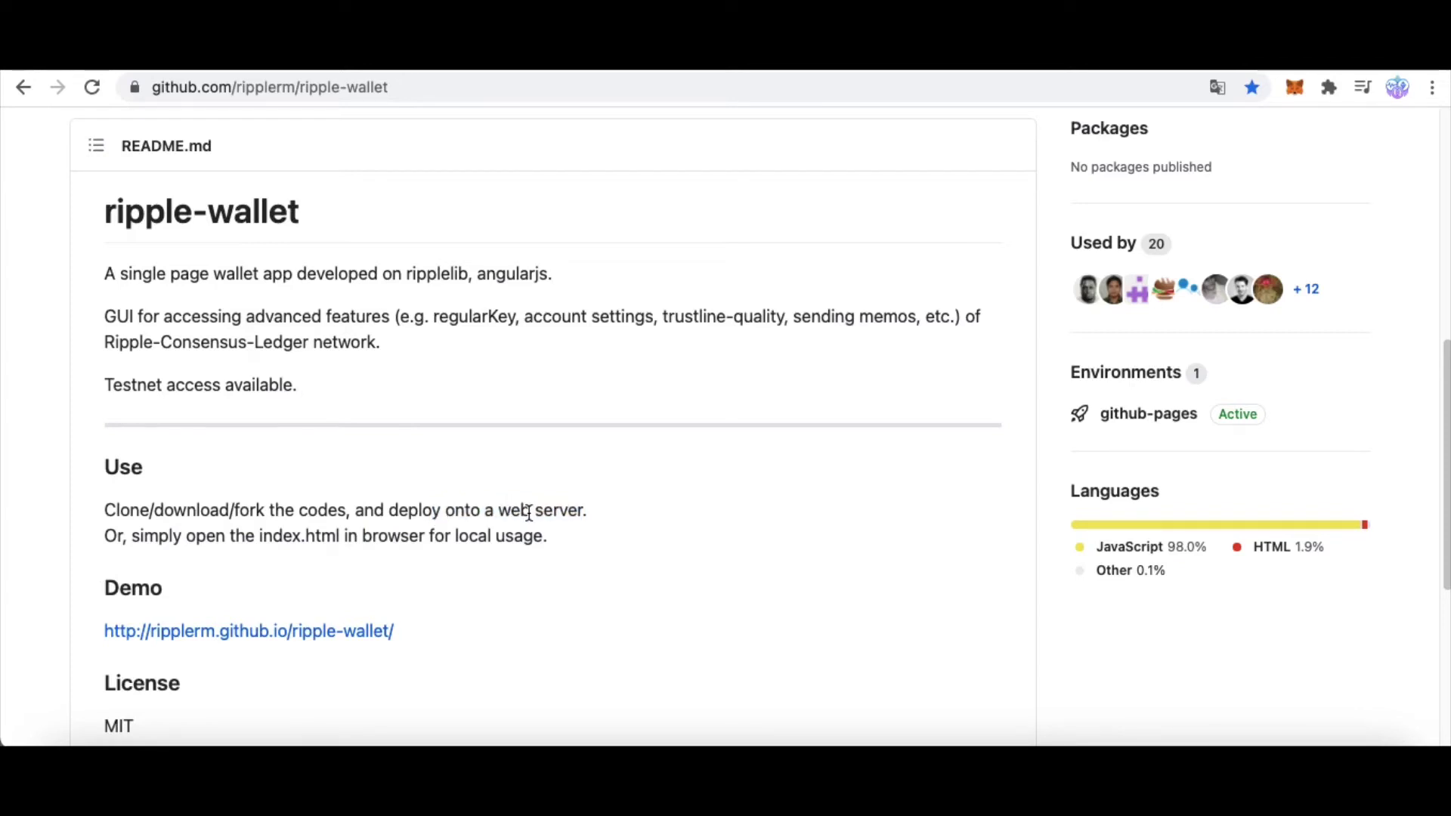
left_click_drag(417, 631, 97, 636)
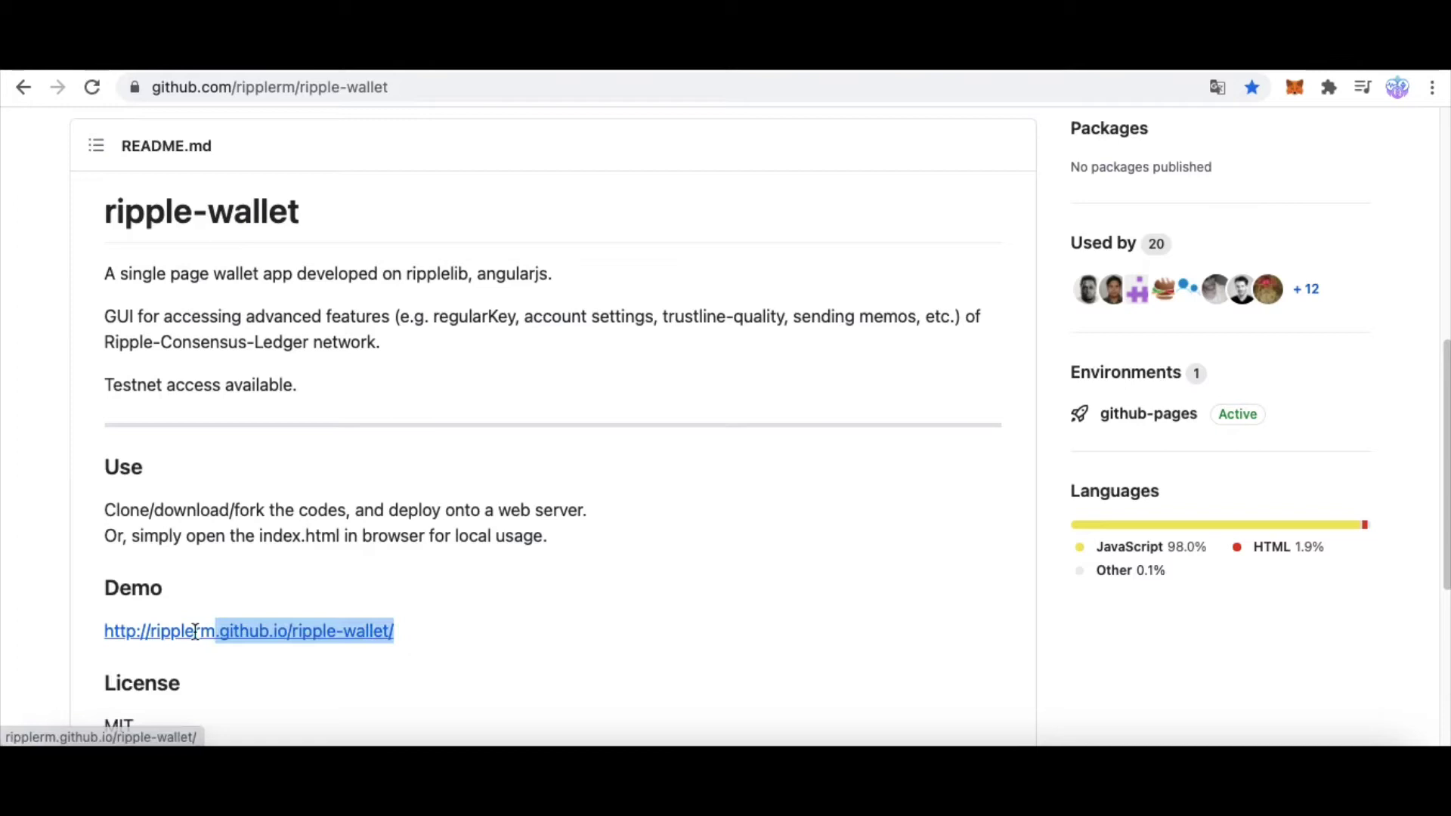
left_click(416, 631)
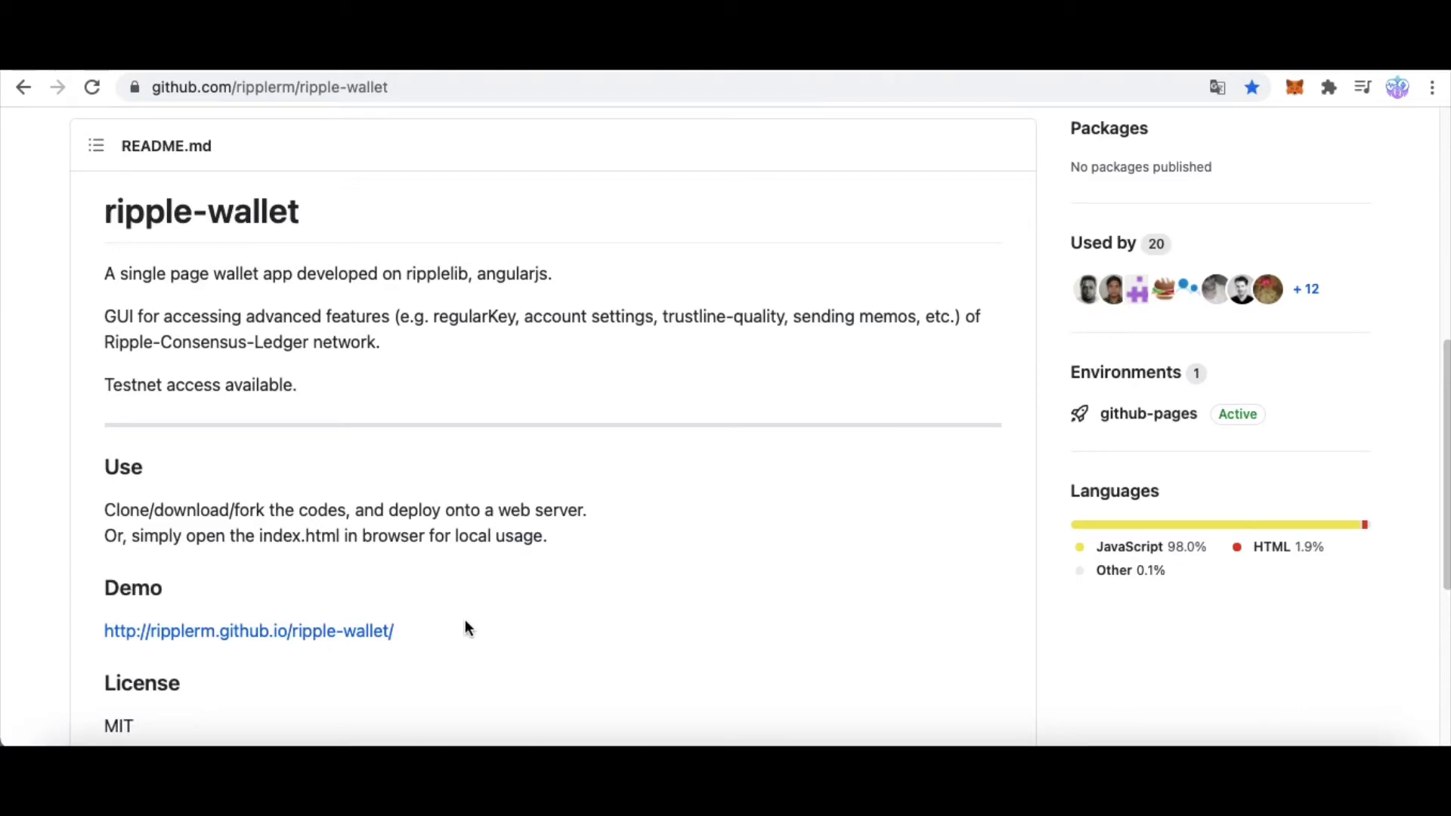
- Review simple-http-server's releases, expanding release 0.4.2's five downloads, including simple-http-server-osx.zip
key("ctrl+Tab")
scroll(645, 344, "down", 3)
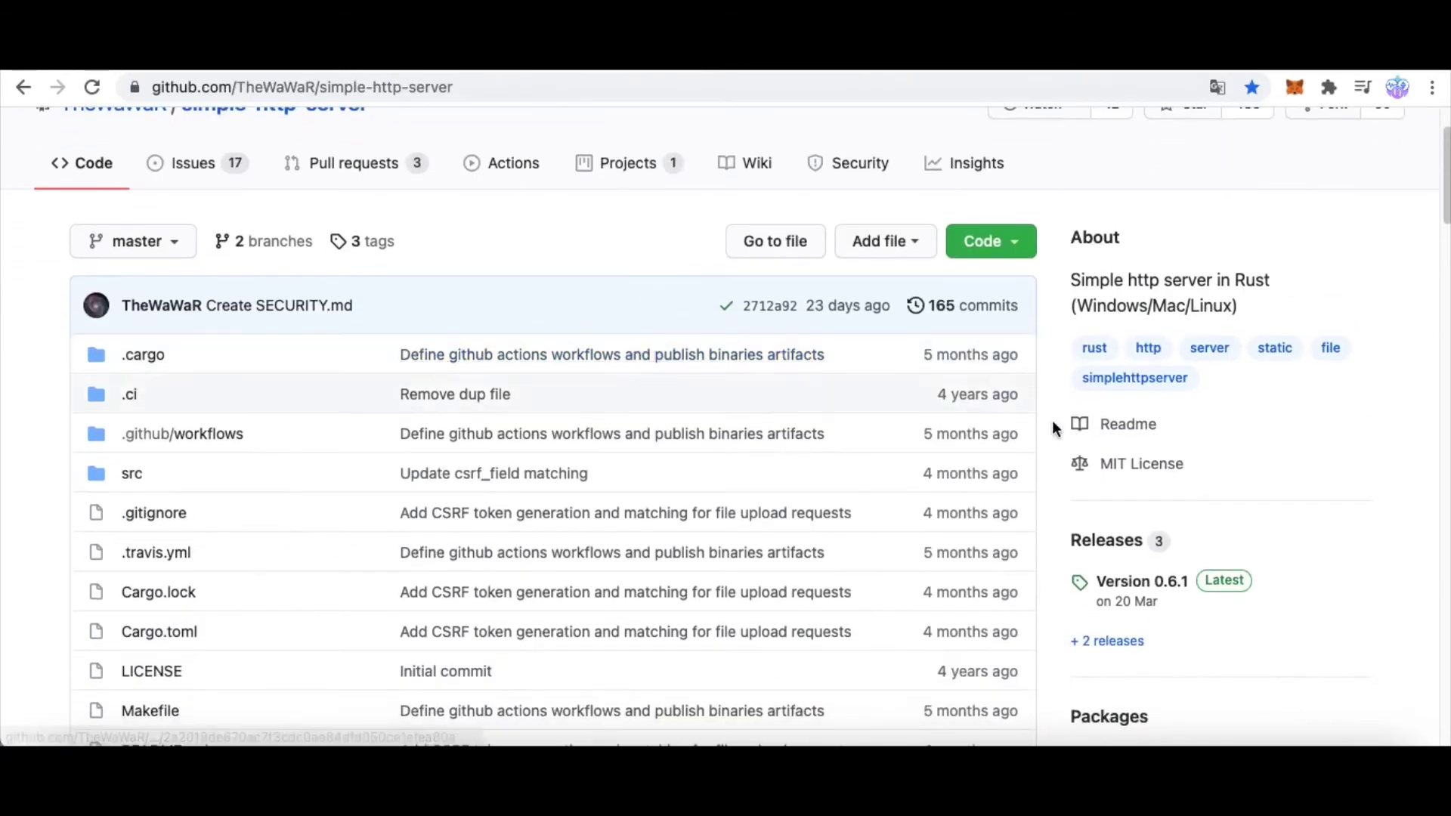
scroll(1053, 420, "down", 5)
scroll(973, 462, "up", 8)
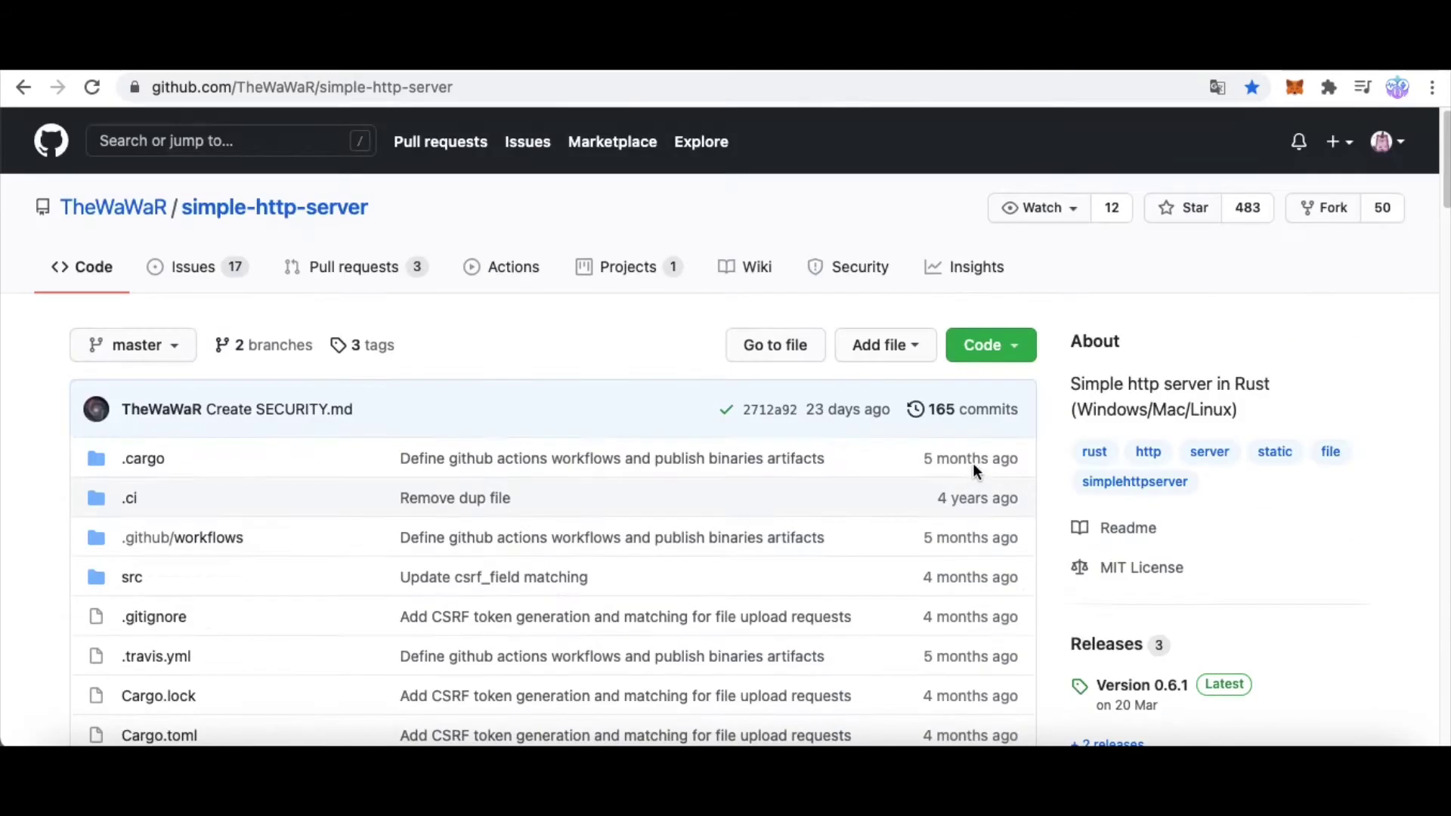
scroll(1228, 512, "down", 8)
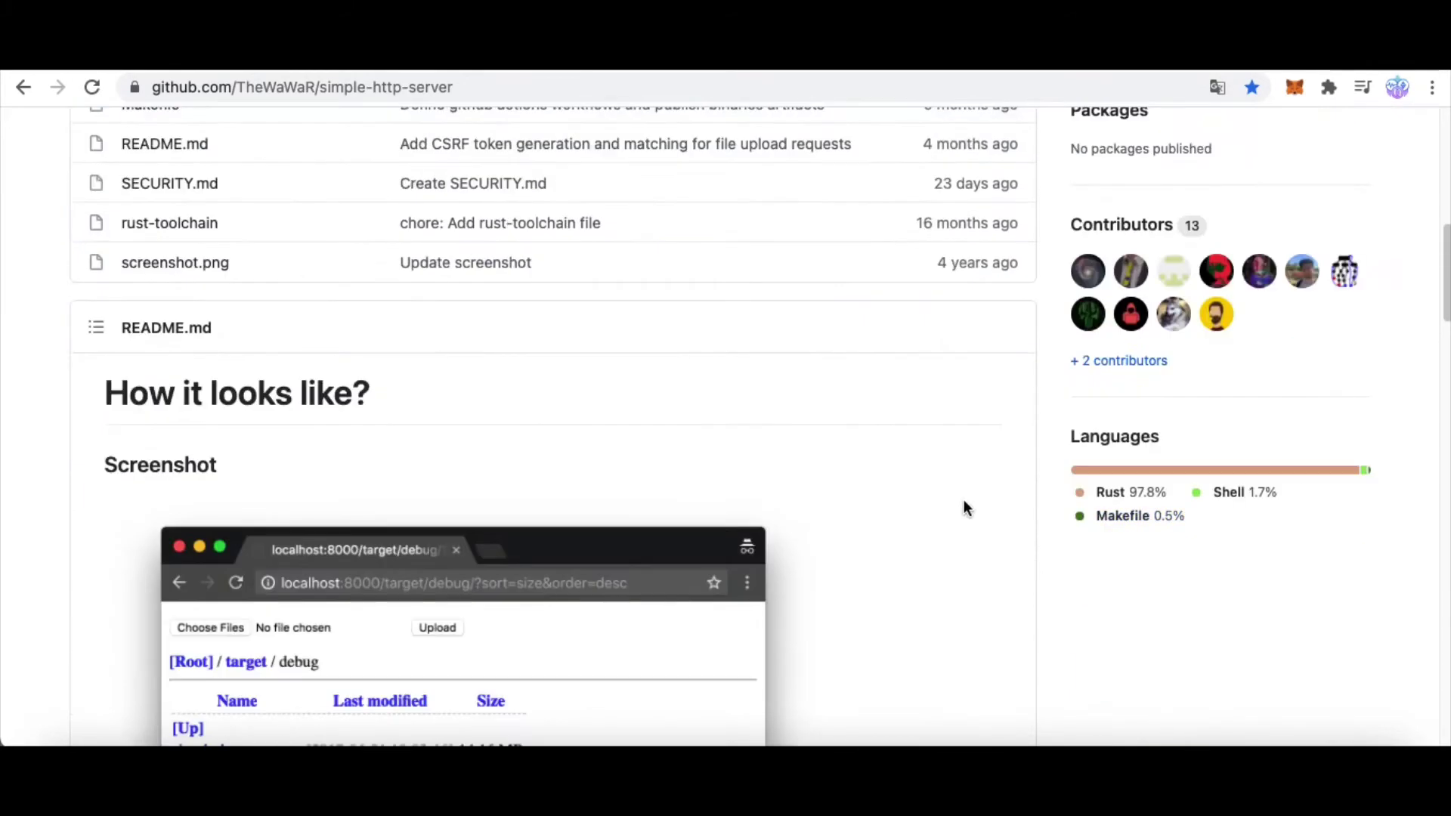
scroll(963, 500, "down", 4)
scroll(964, 501, "up", 6)
scroll(966, 496, "up", 4)
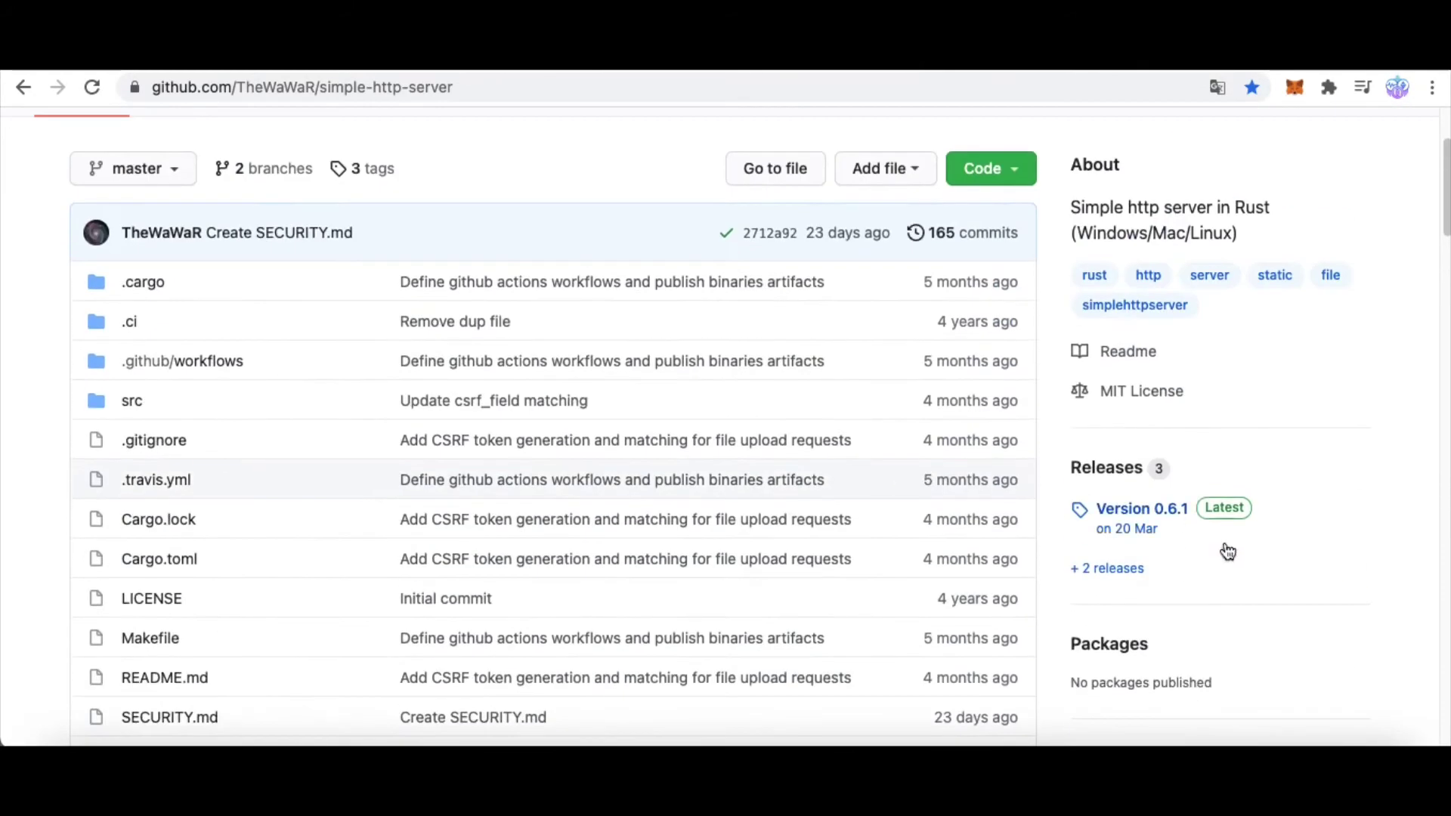
left_click(1107, 568)
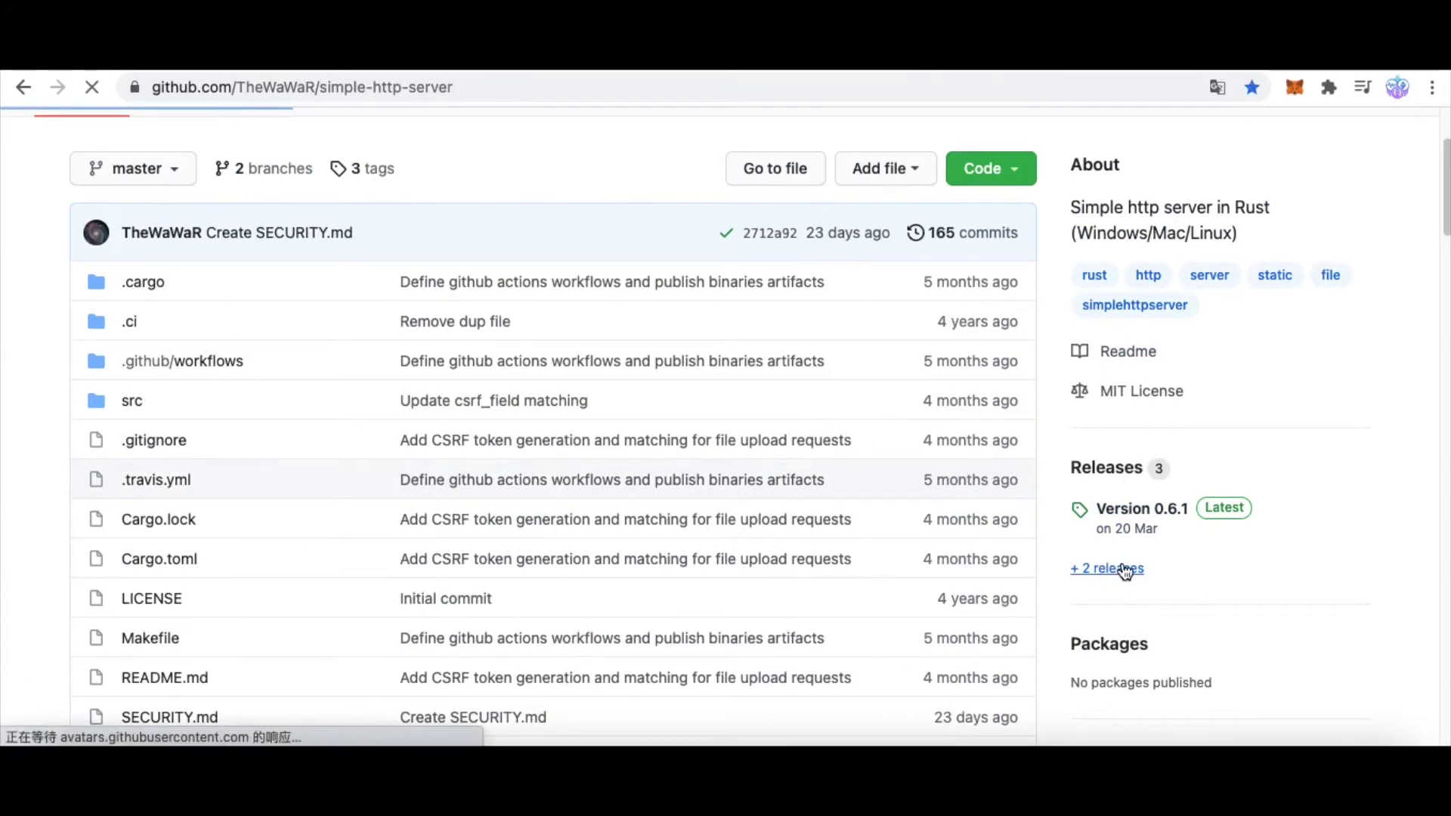
scroll(715, 518, "down", 3)
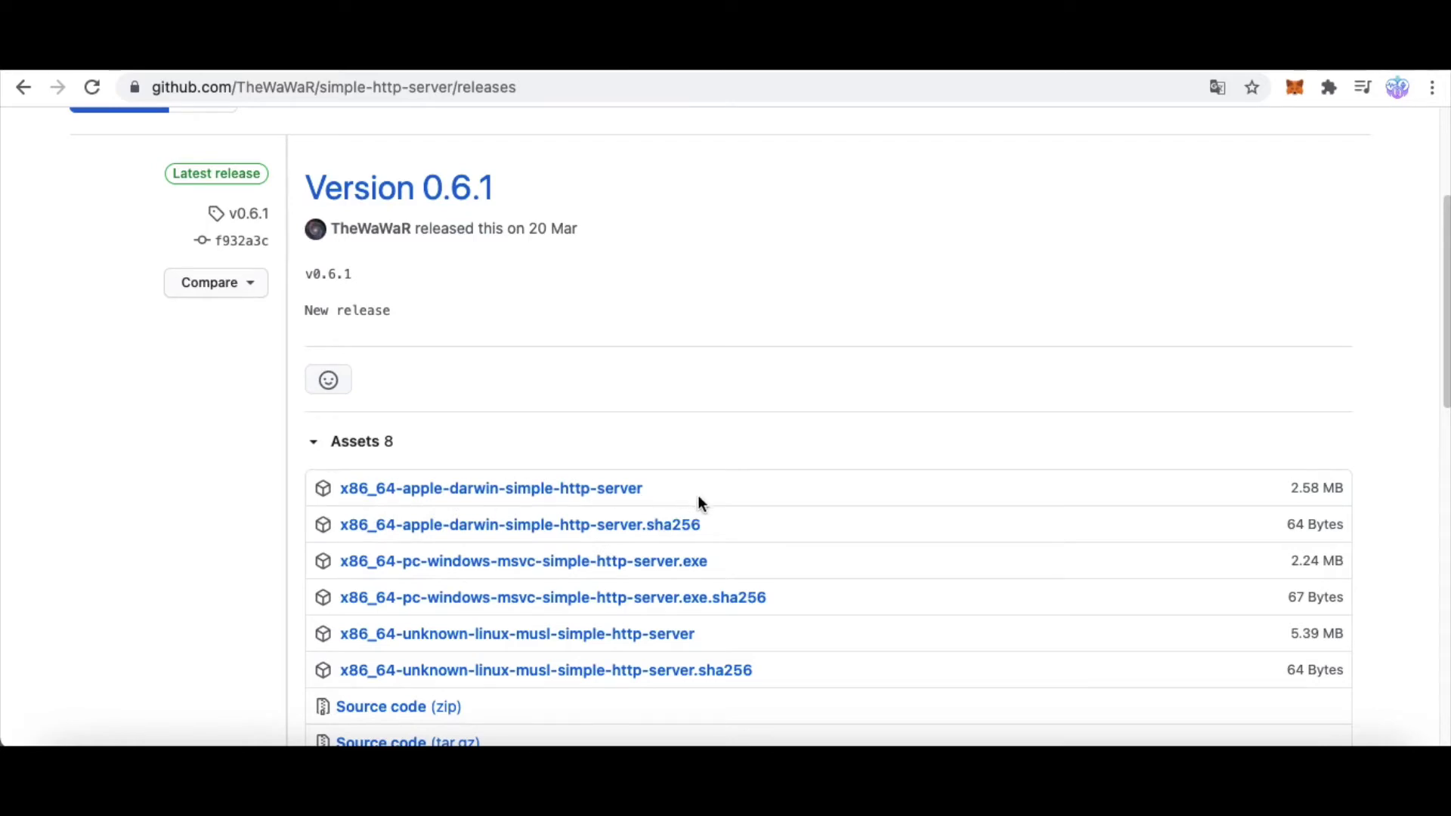
scroll(697, 496, "down", 1)
scroll(735, 496, "down", 1)
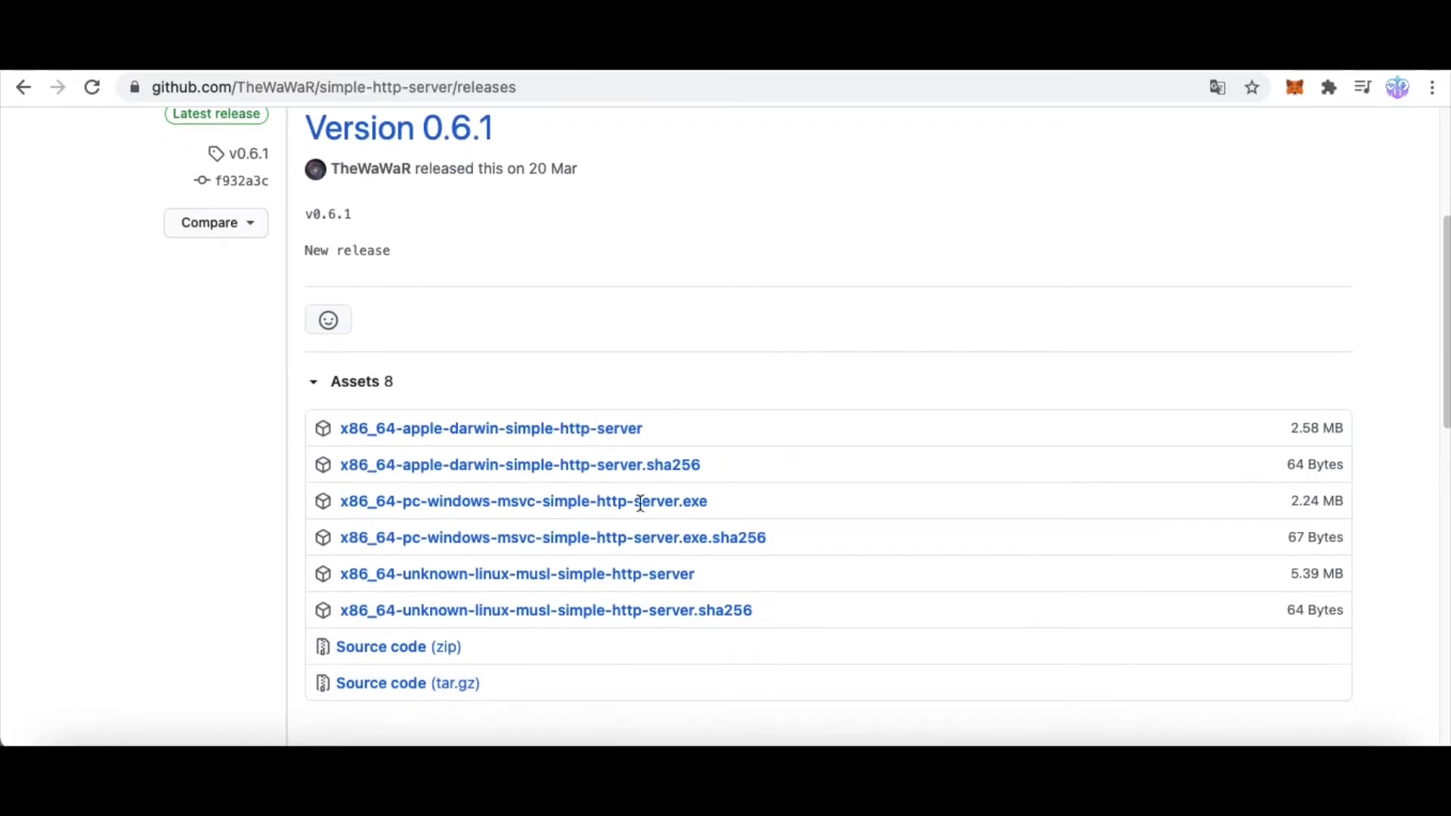
left_click_drag(340, 502, 610, 502)
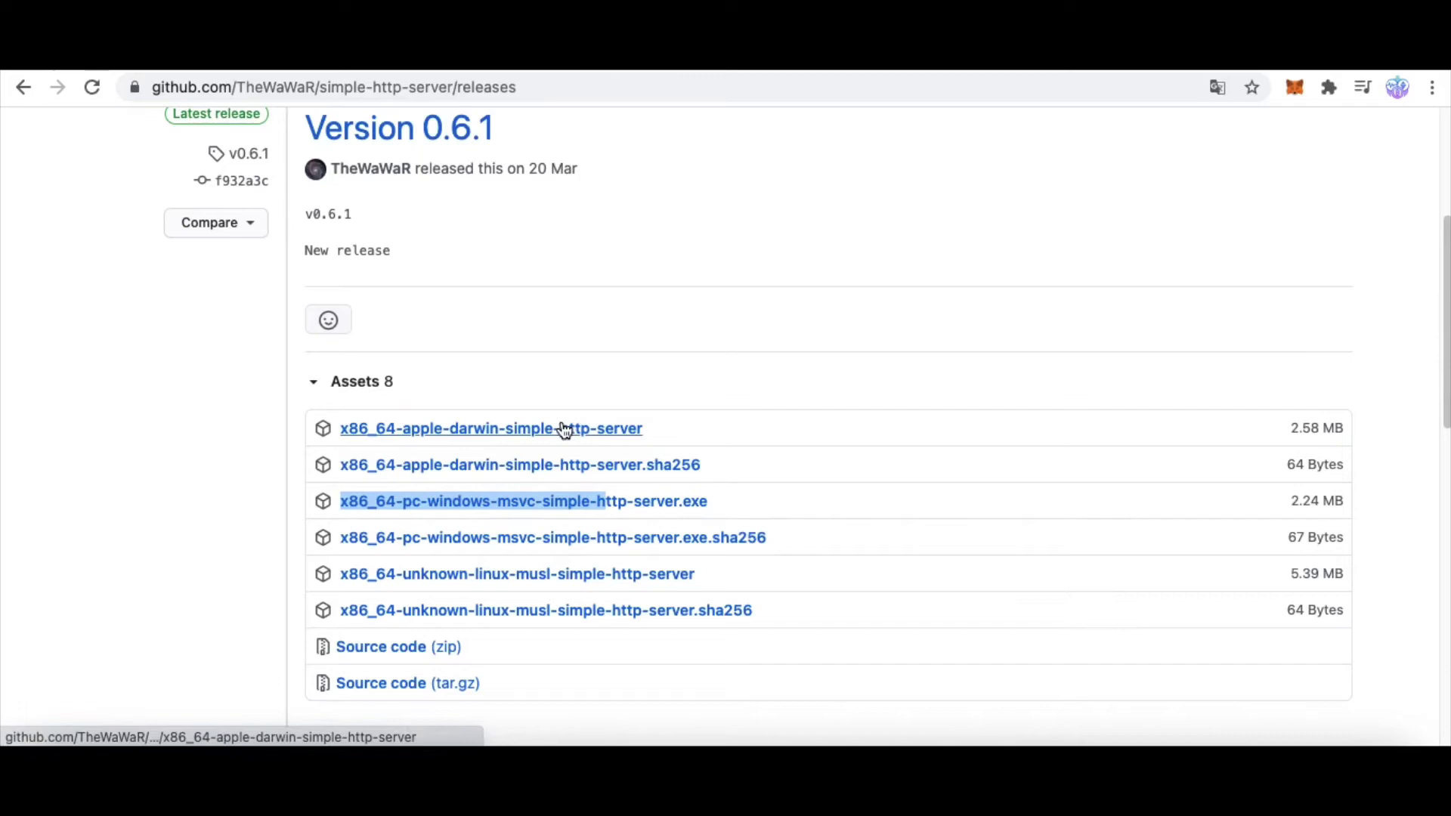
left_click(211, 575)
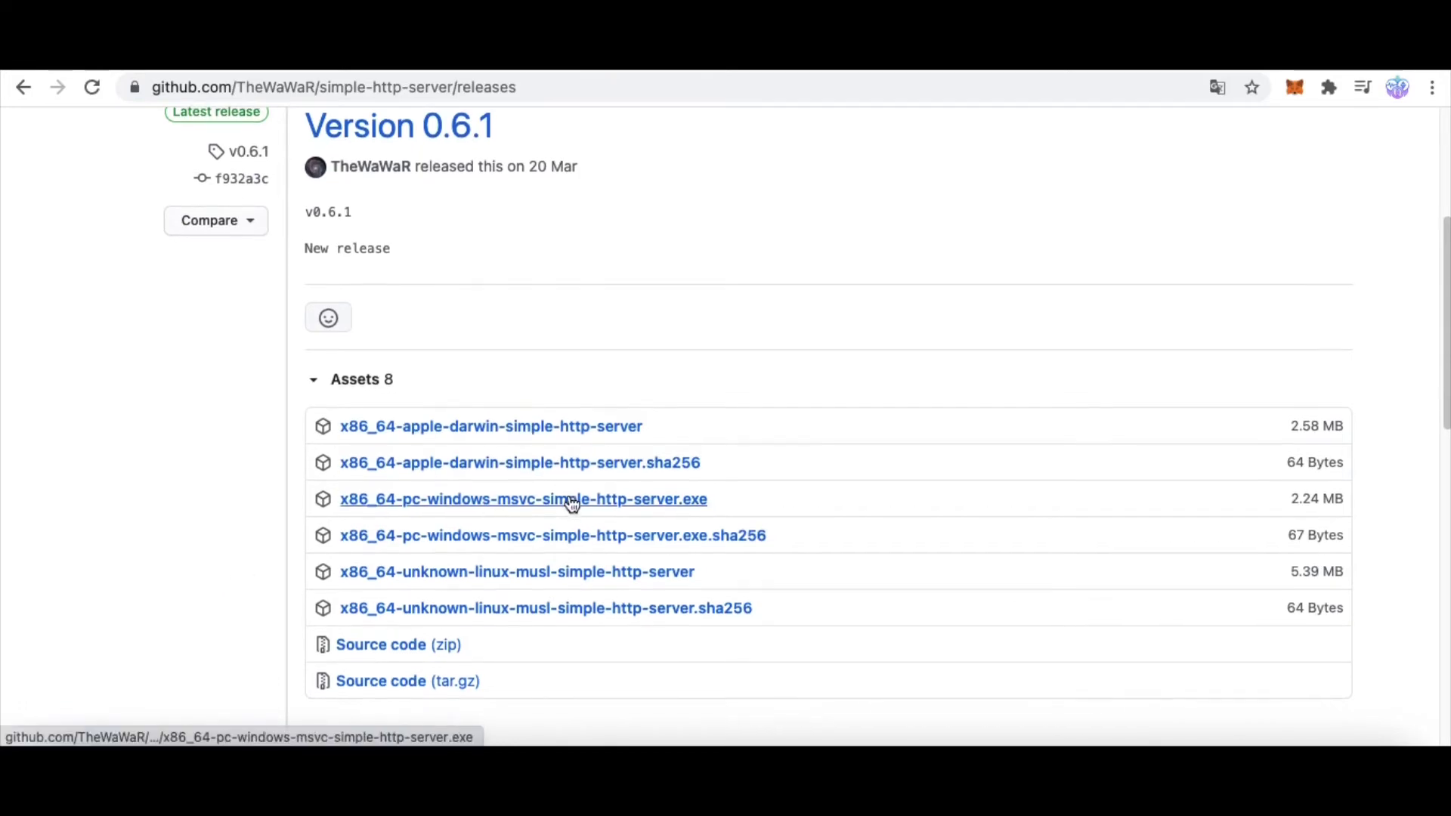
scroll(510, 499, "down", 2)
scroll(440, 435, "down", 5)
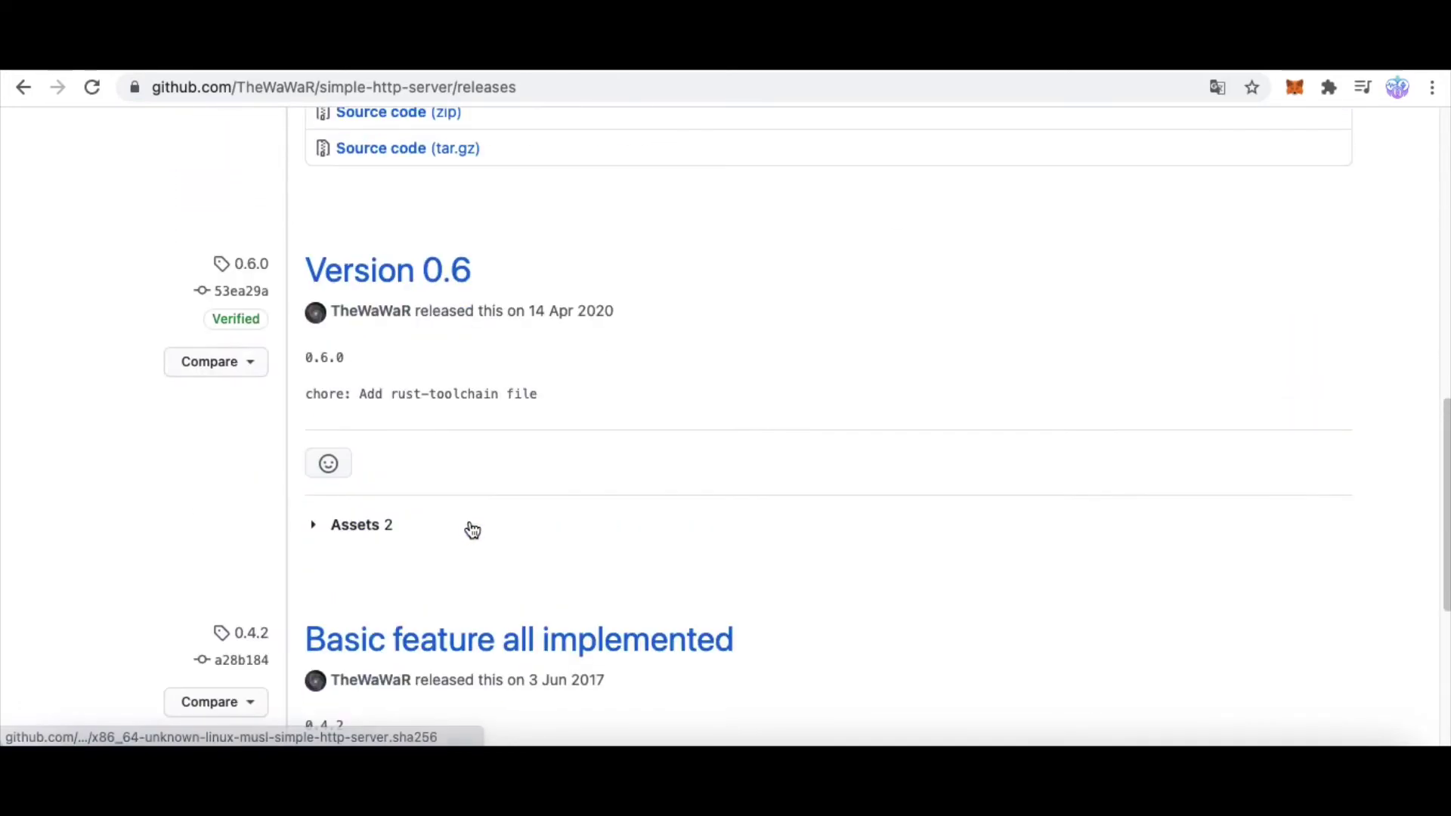
scroll(471, 522, "down", 5)
scroll(478, 518, "up", 2)
left_click(312, 694)
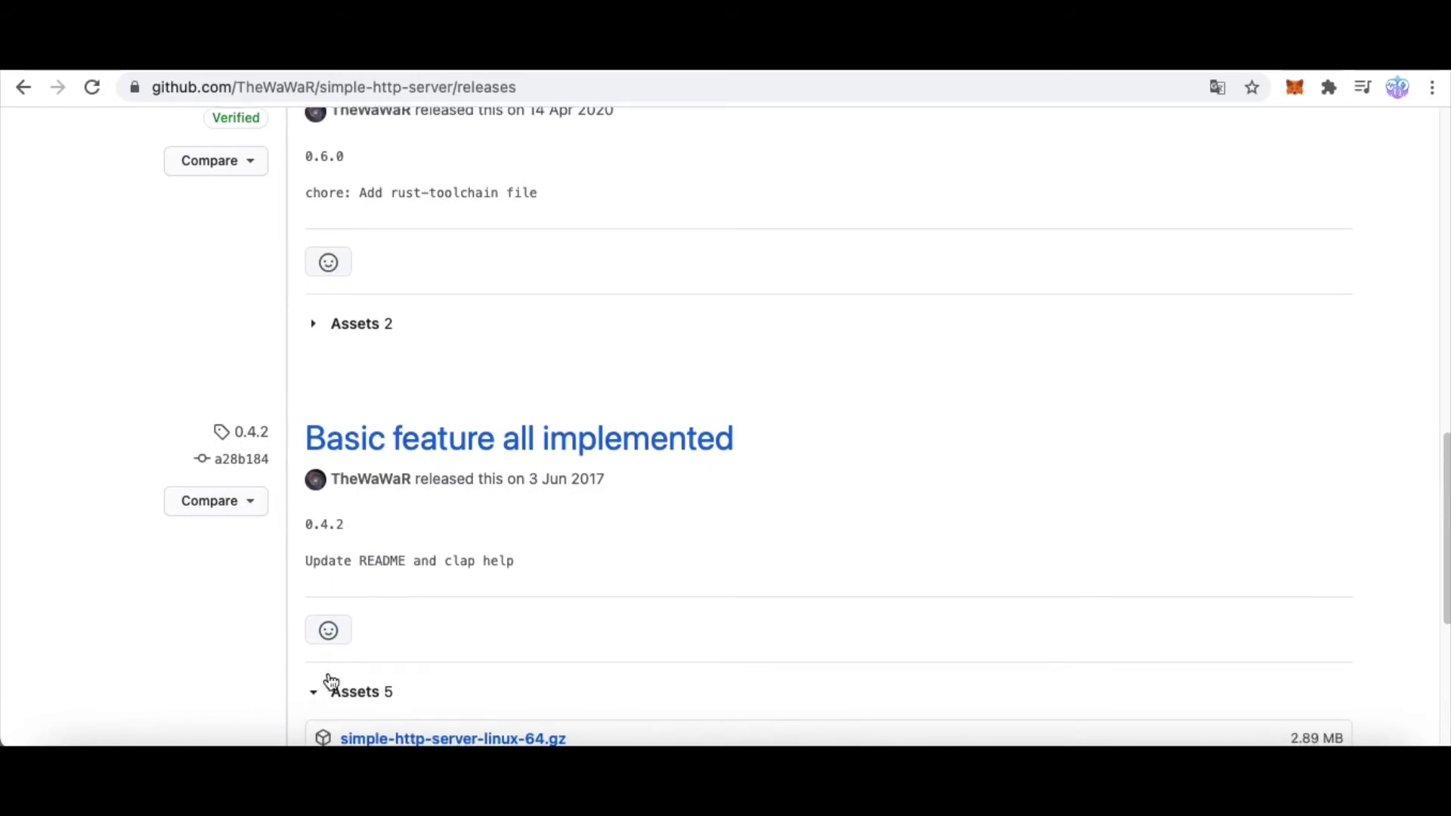
scroll(548, 424, "down", 4)
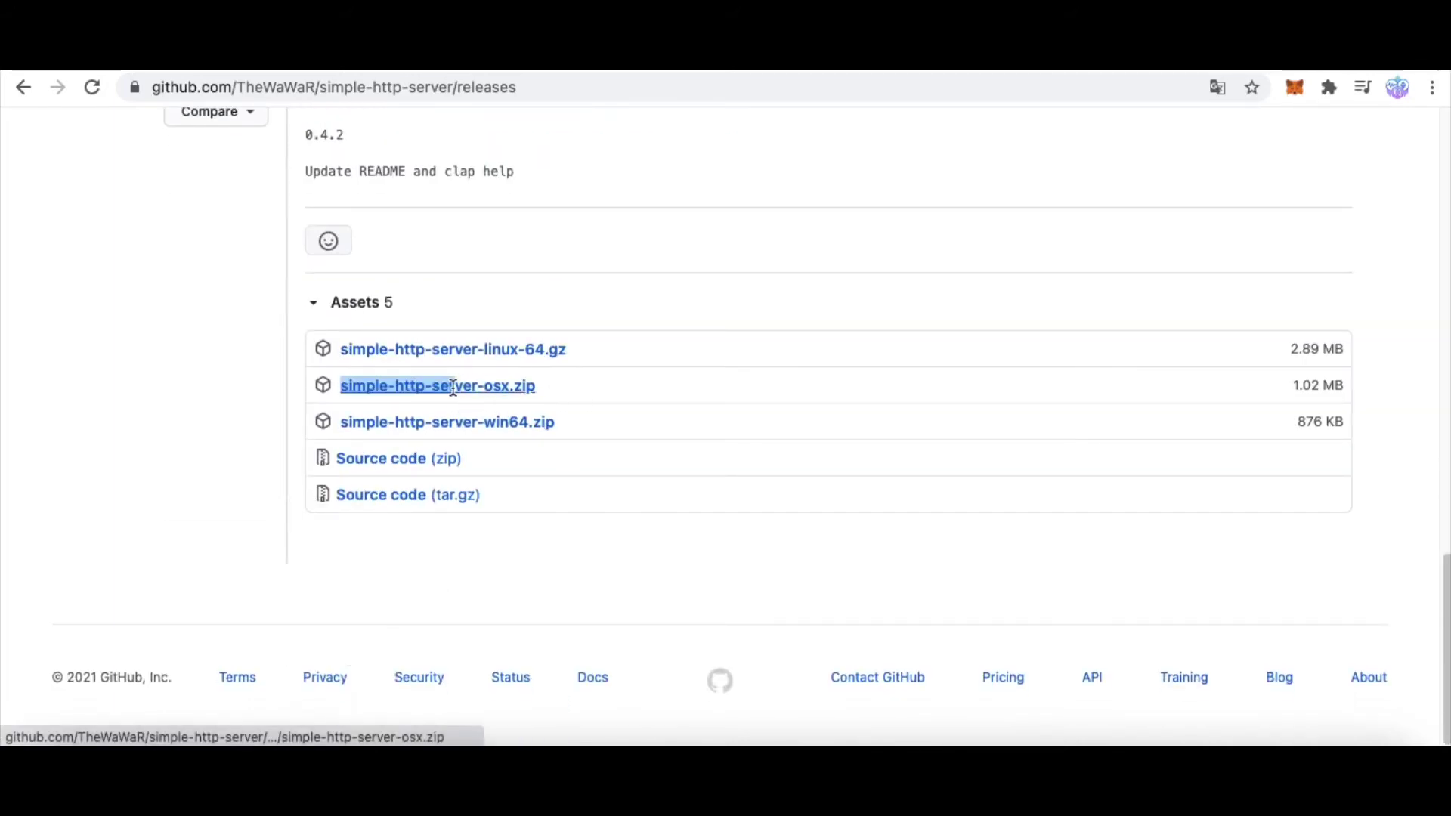
left_click_drag(545, 384, 340, 385)
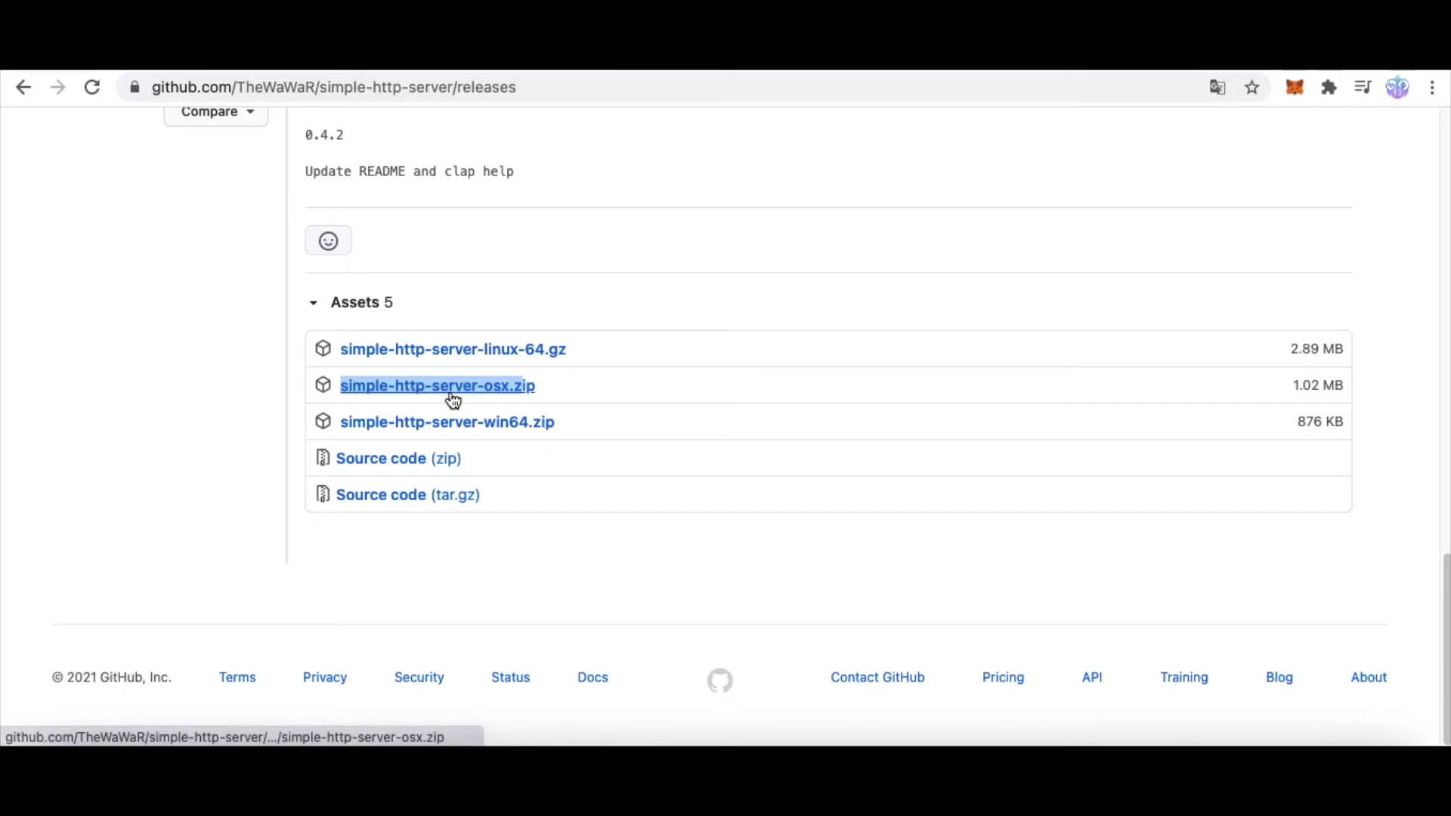
left_click(234, 406)
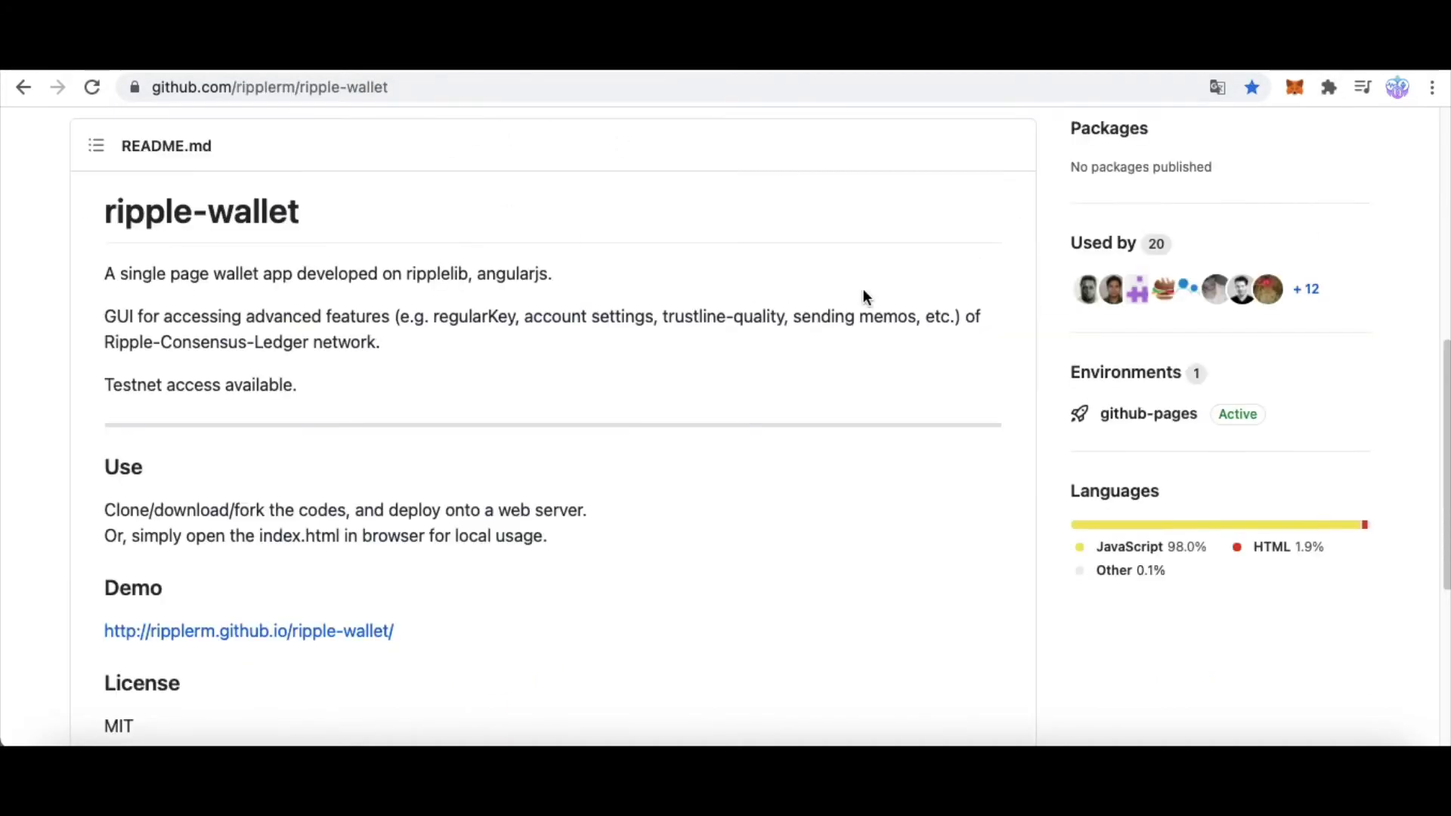
scroll(863, 290, "up", 5)
- Download the ripple-wallet repository as a ZIP from the Code menu
left_click(1003, 344)
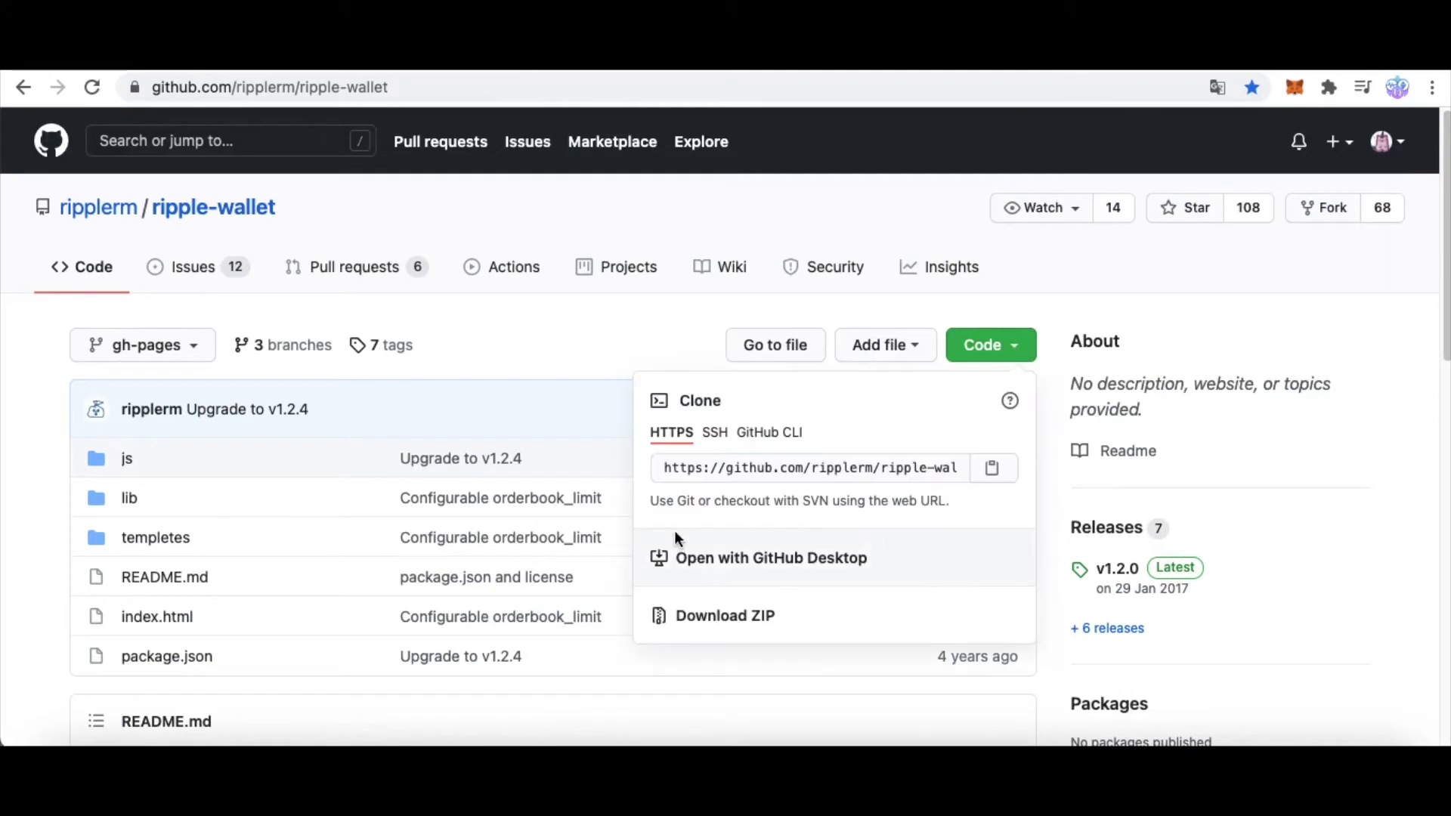
left_click(761, 616)
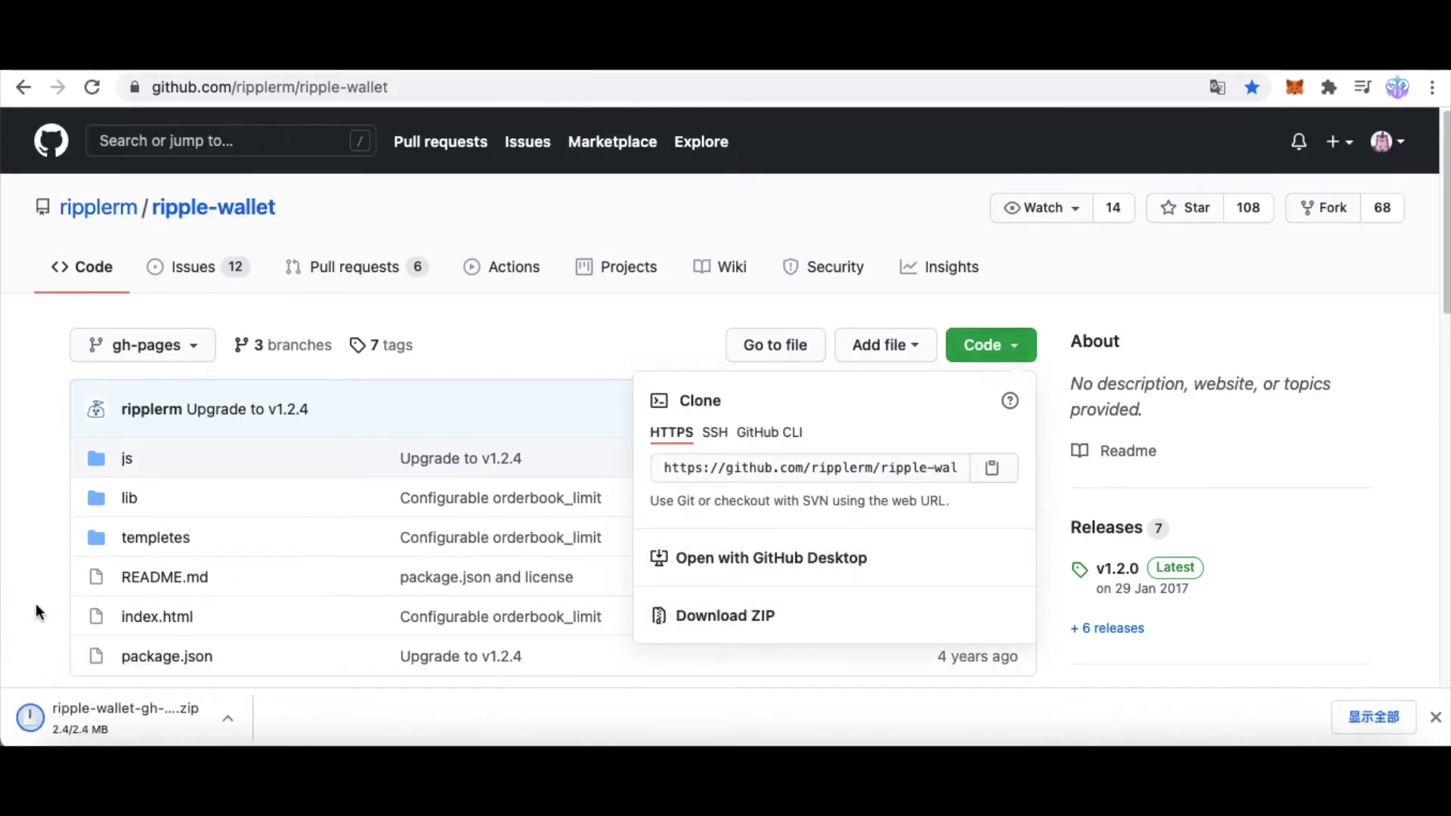
left_click(68, 647)
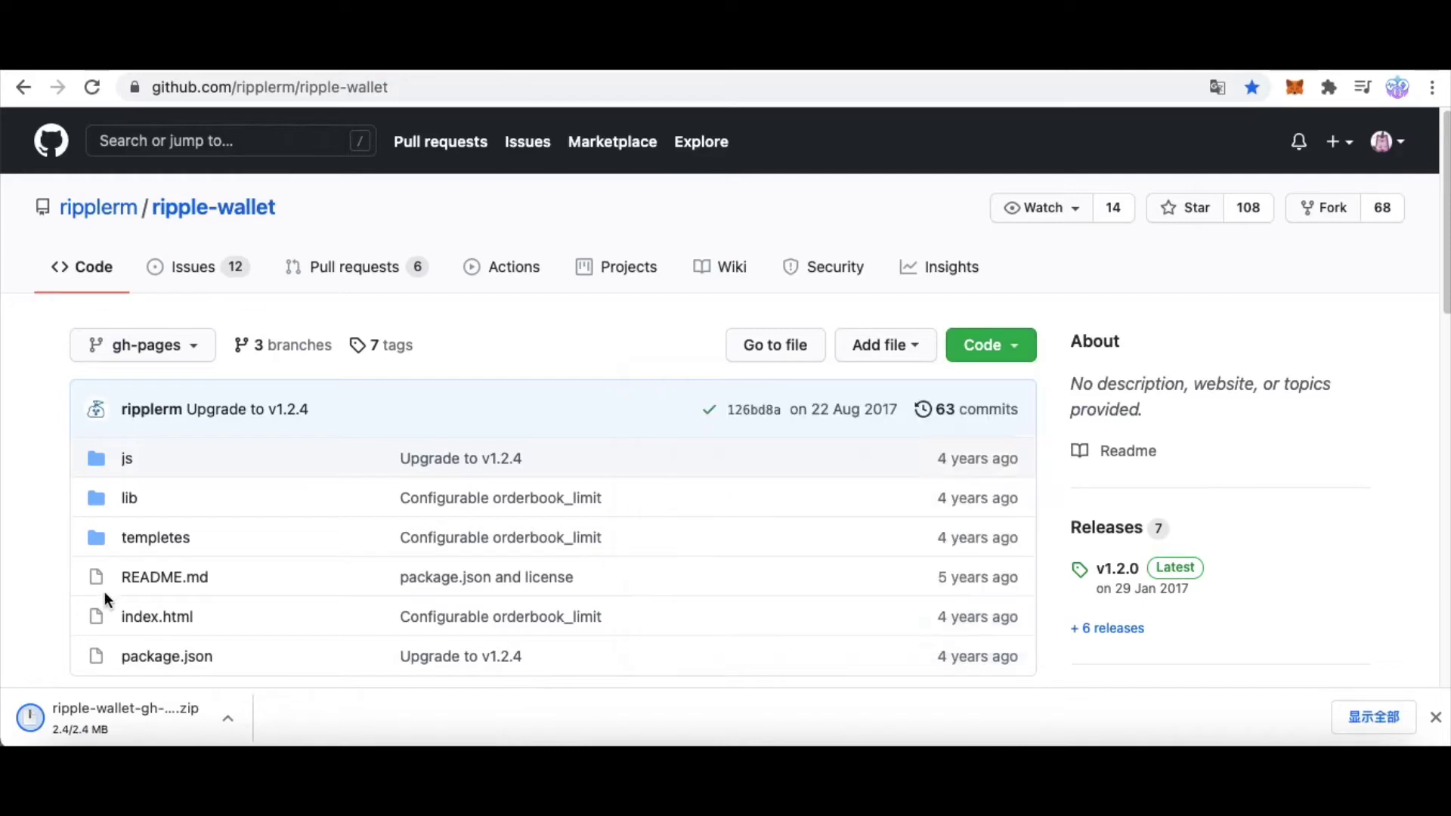
- Open the downloaded ripple-wallet-gh-pages 2 folder from the Downloads stack
left_click(1438, 718)
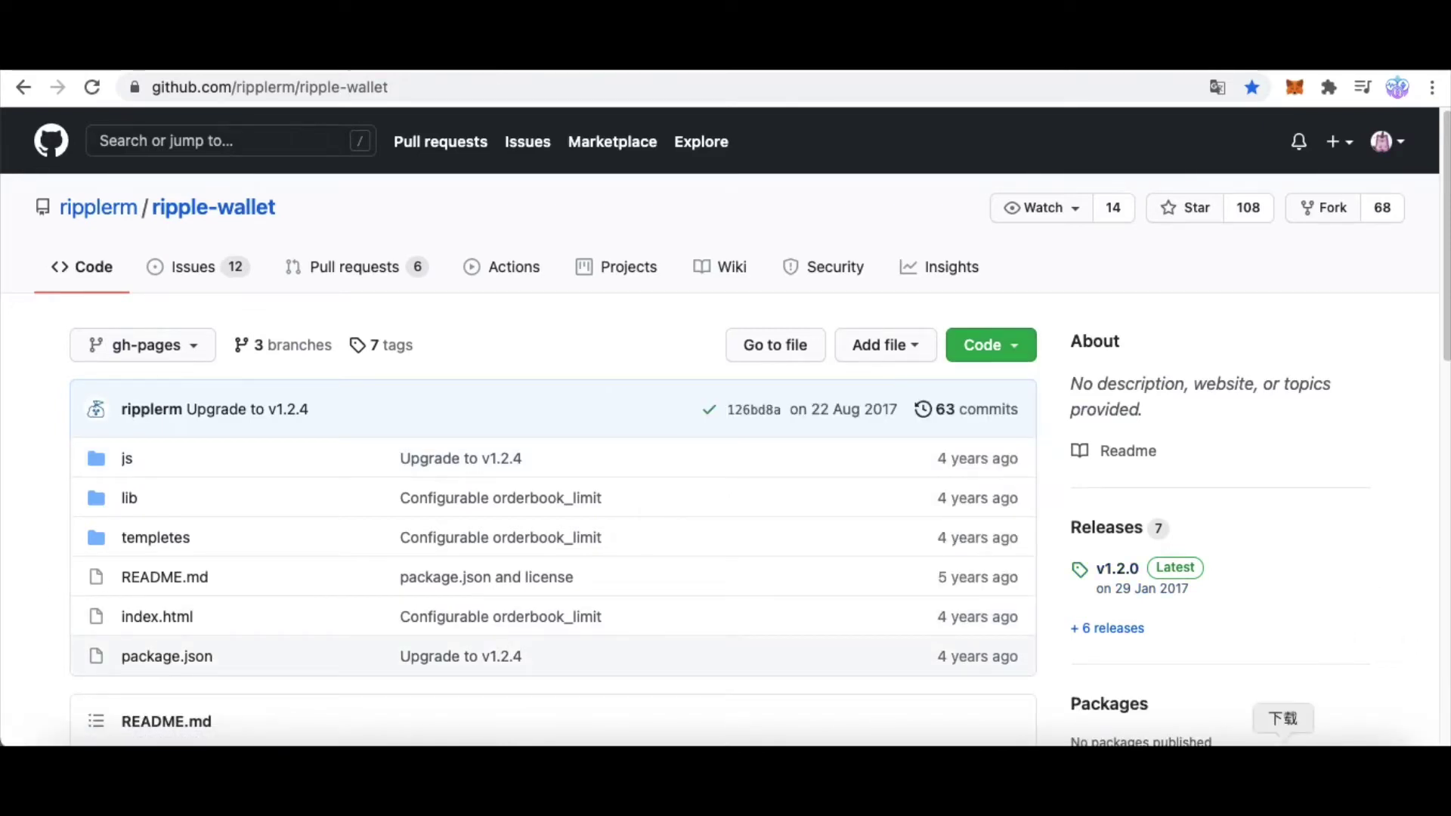
left_click(1282, 740)
left_click(1297, 636)
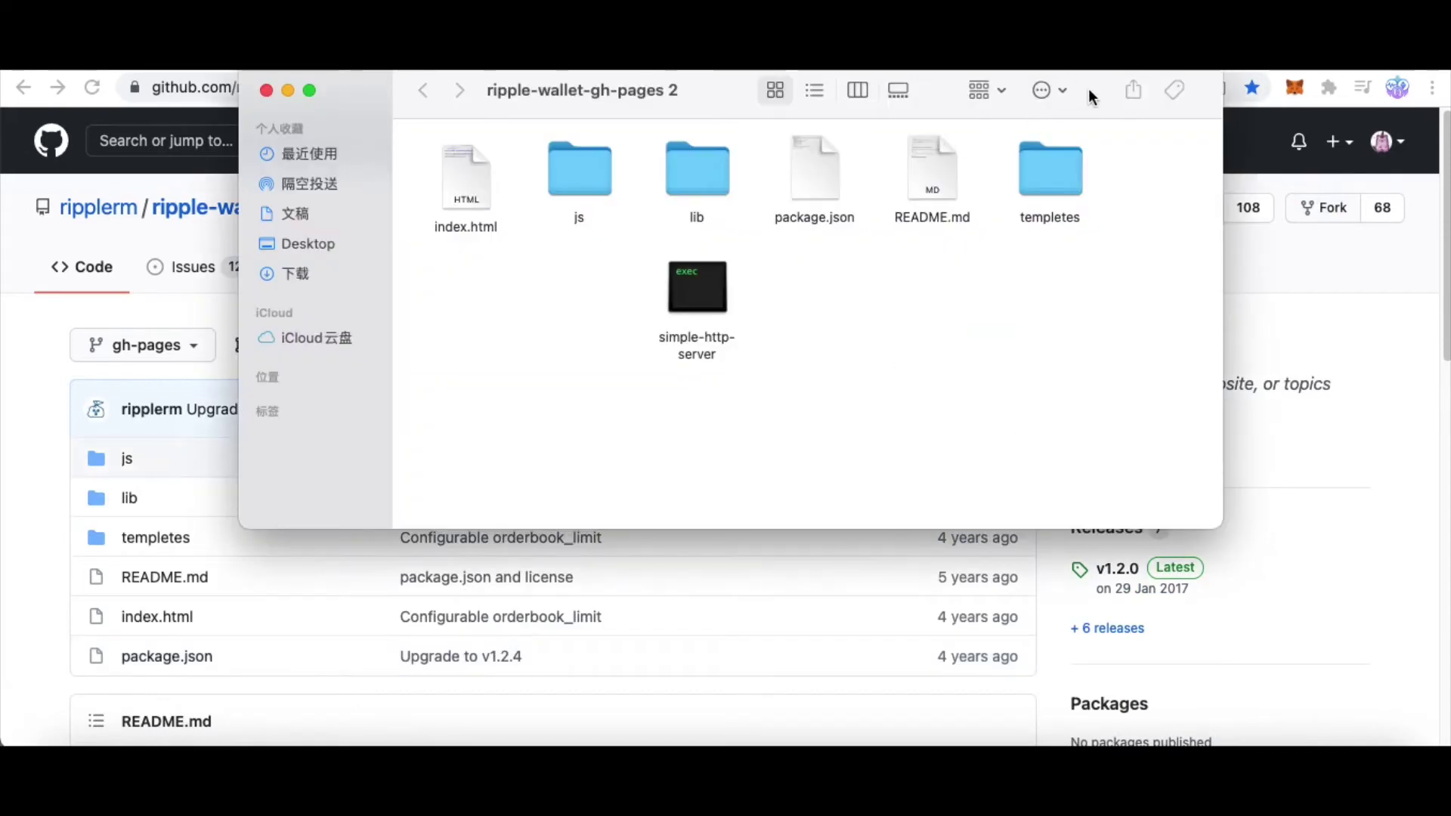
- Reposition the Finder window and repeatedly select the simple-http-server executable
left_click_drag(1088, 89, 1137, 221)
left_click(747, 436)
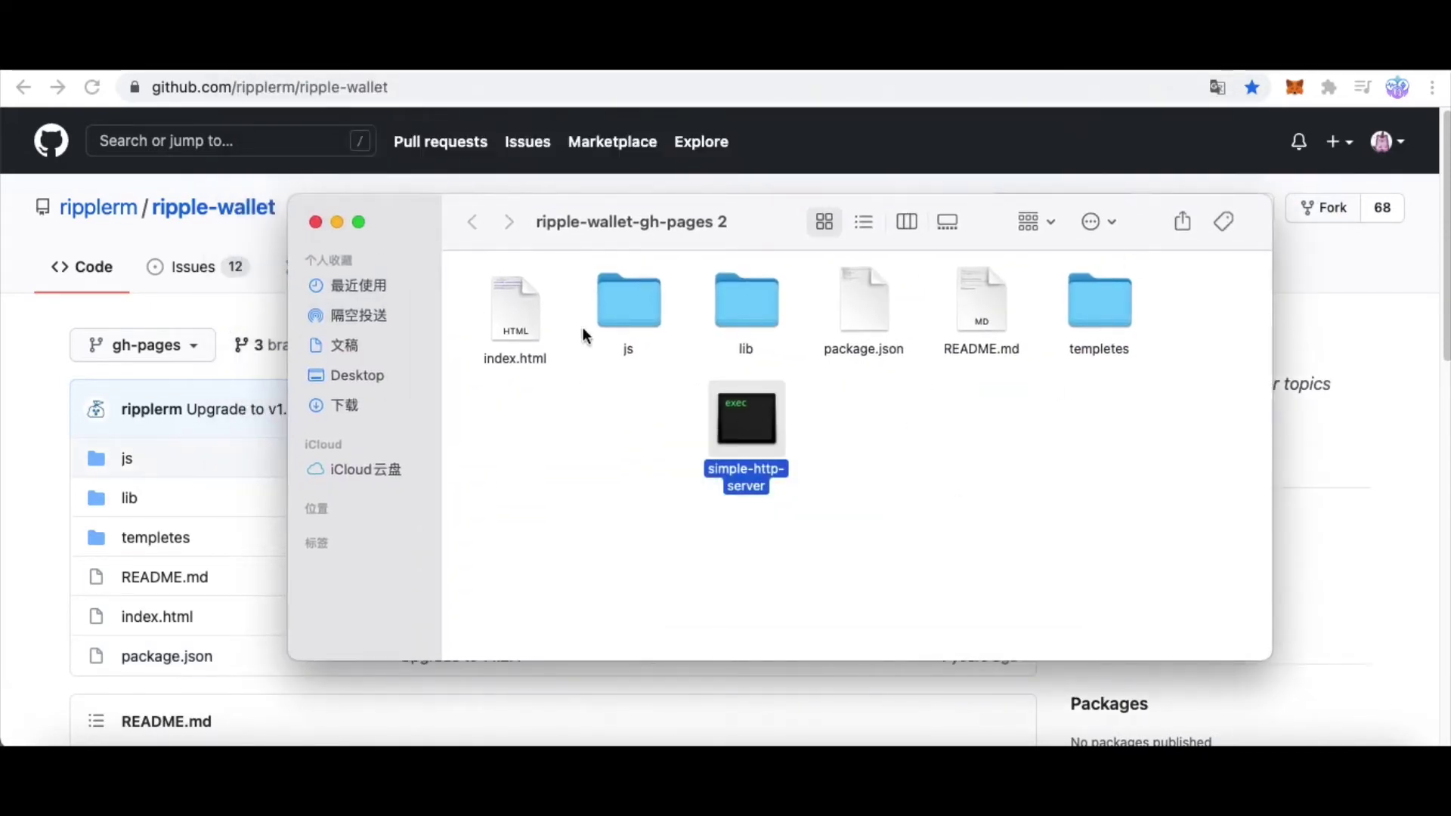
left_click(858, 521)
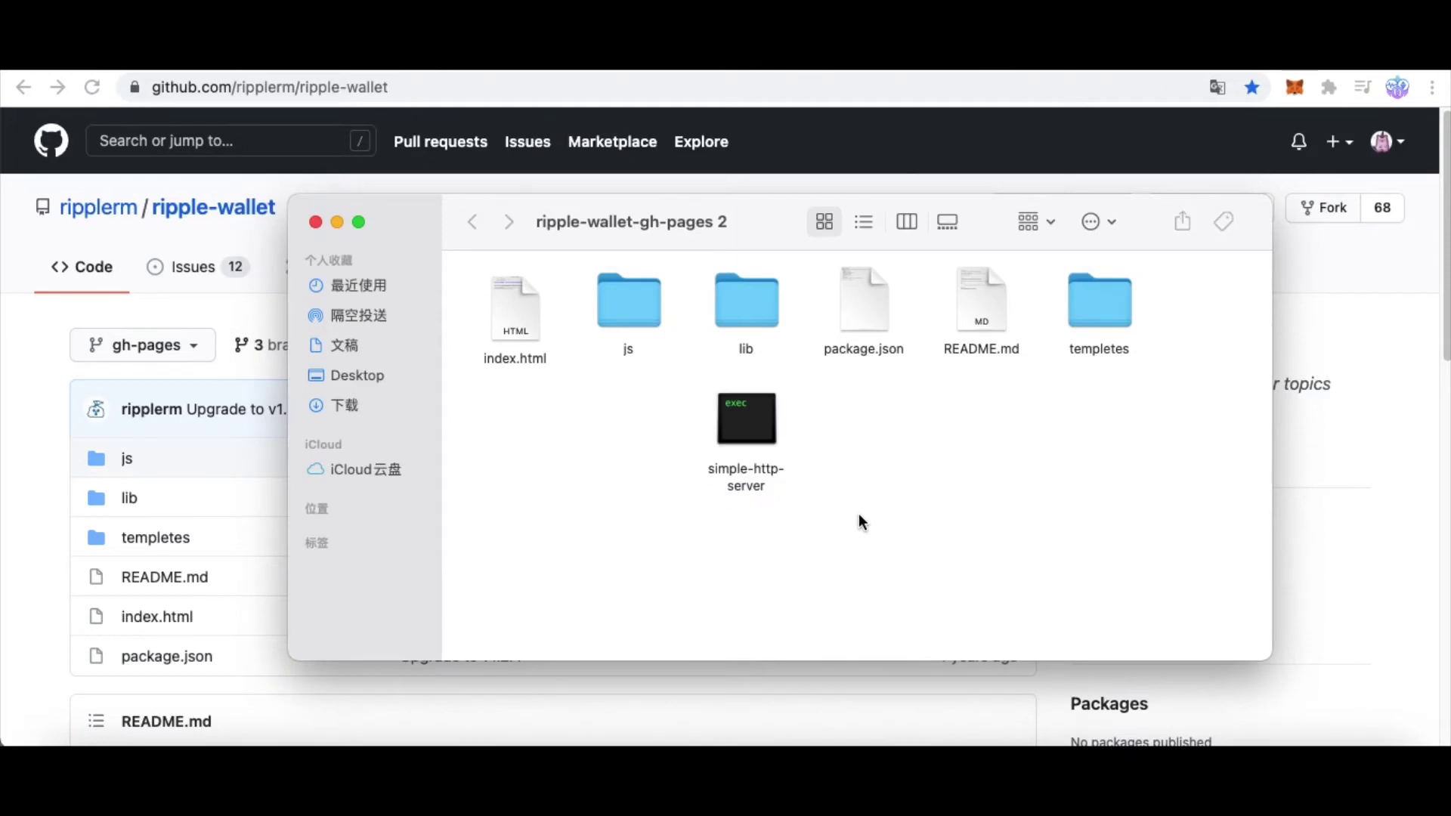
left_click(752, 422)
left_click(780, 473)
left_click(737, 431)
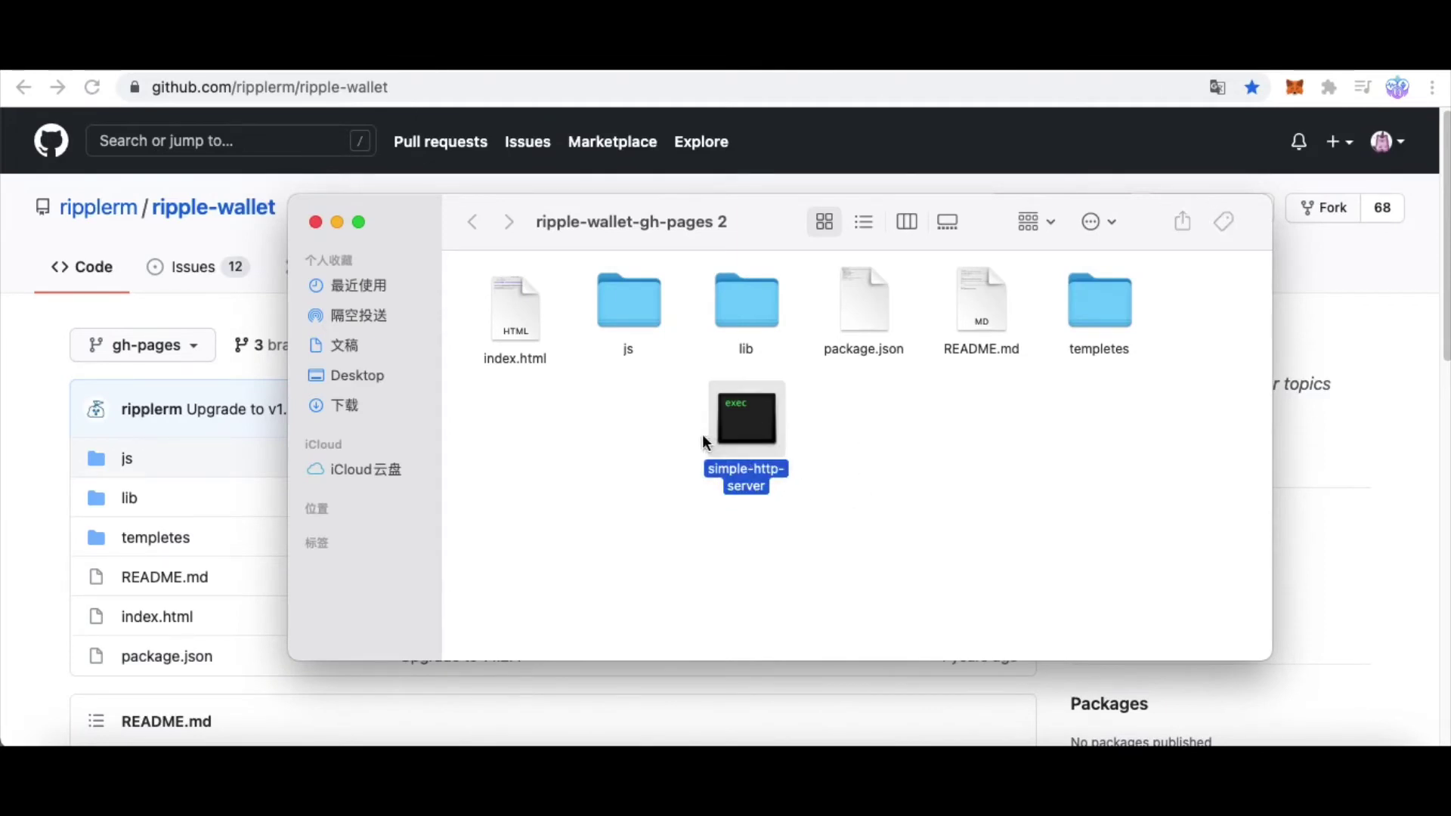
left_click(864, 509)
left_click(726, 426)
left_click(795, 459)
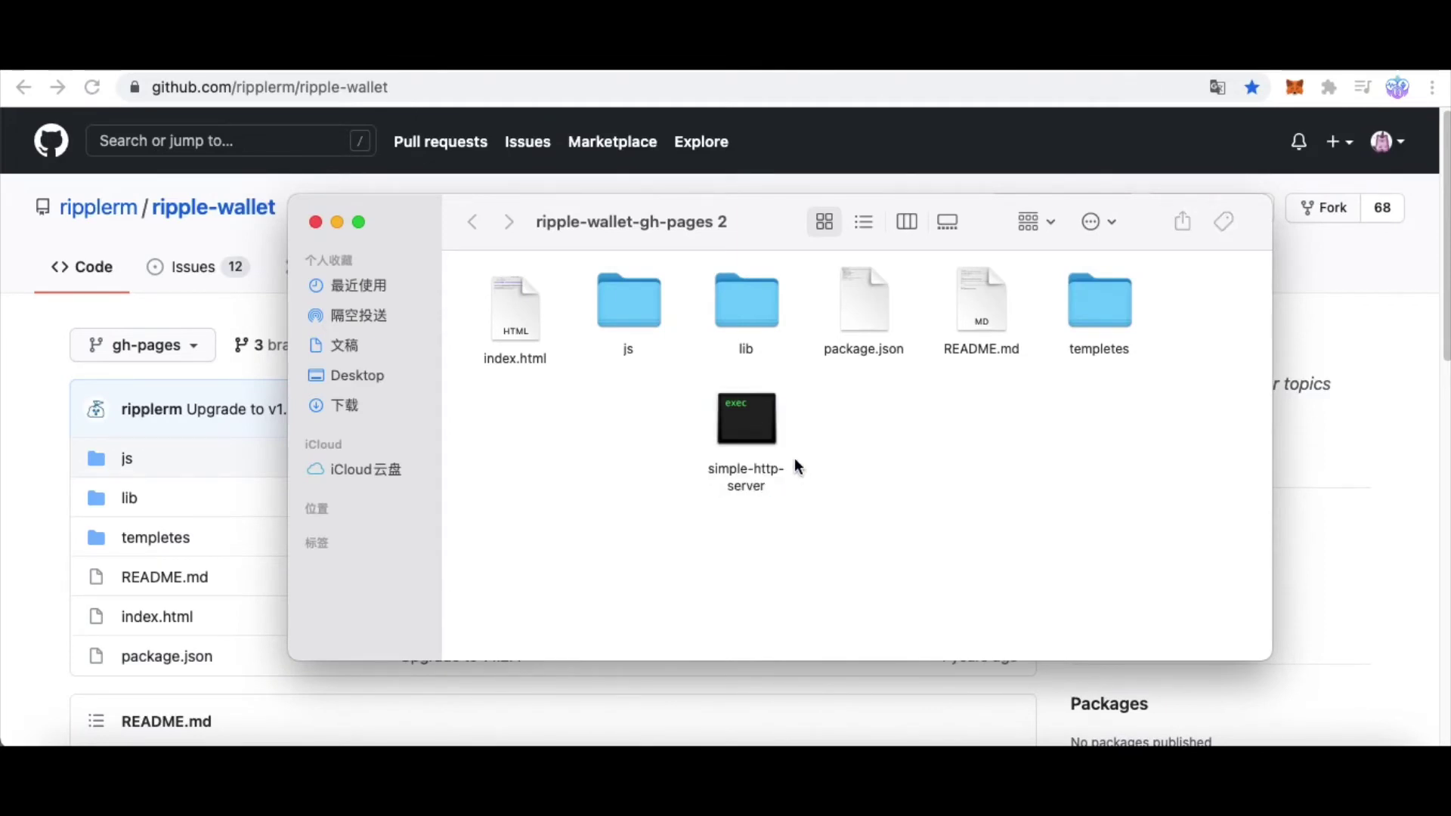
left_click(727, 425)
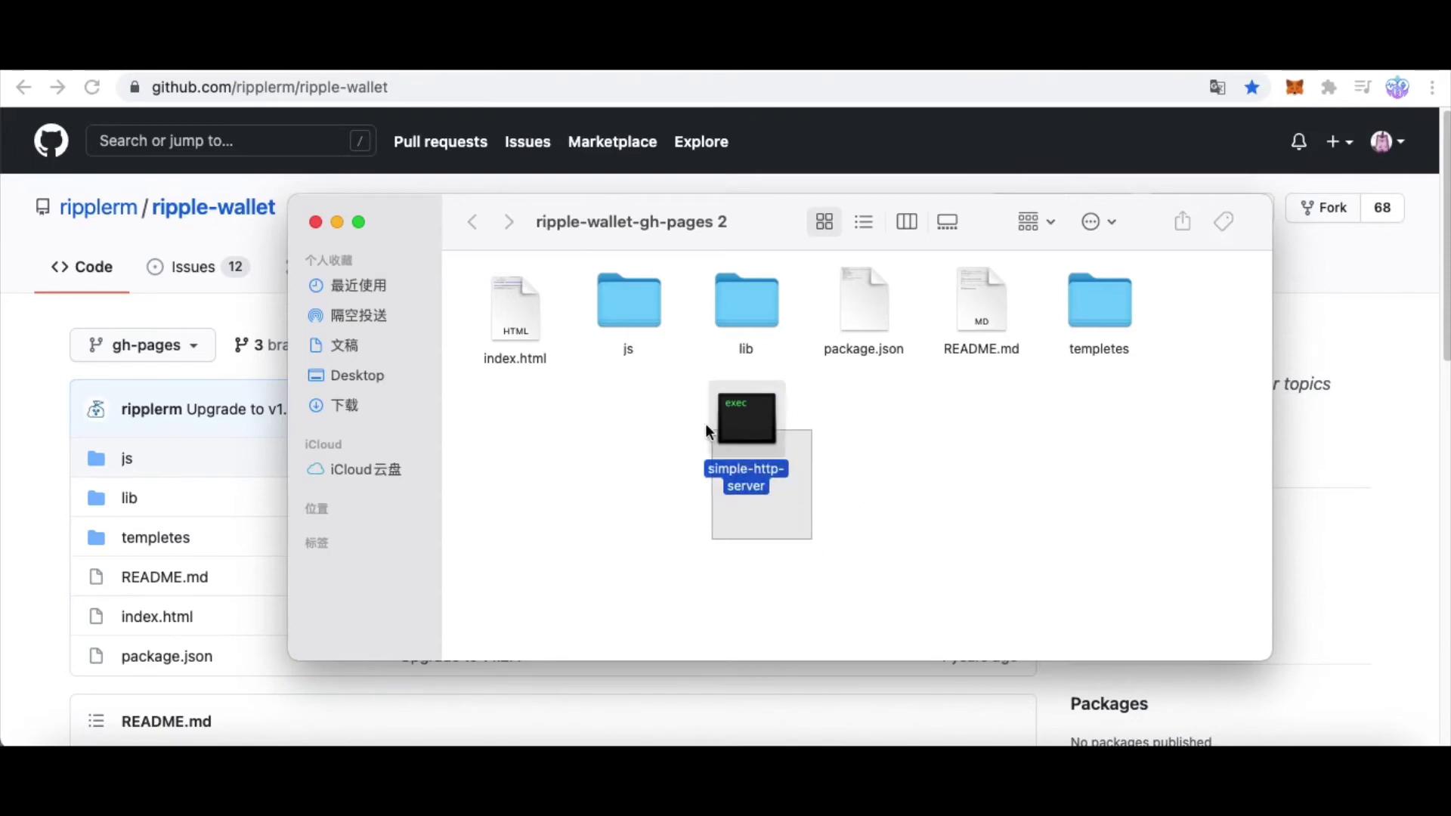
left_click(893, 516)
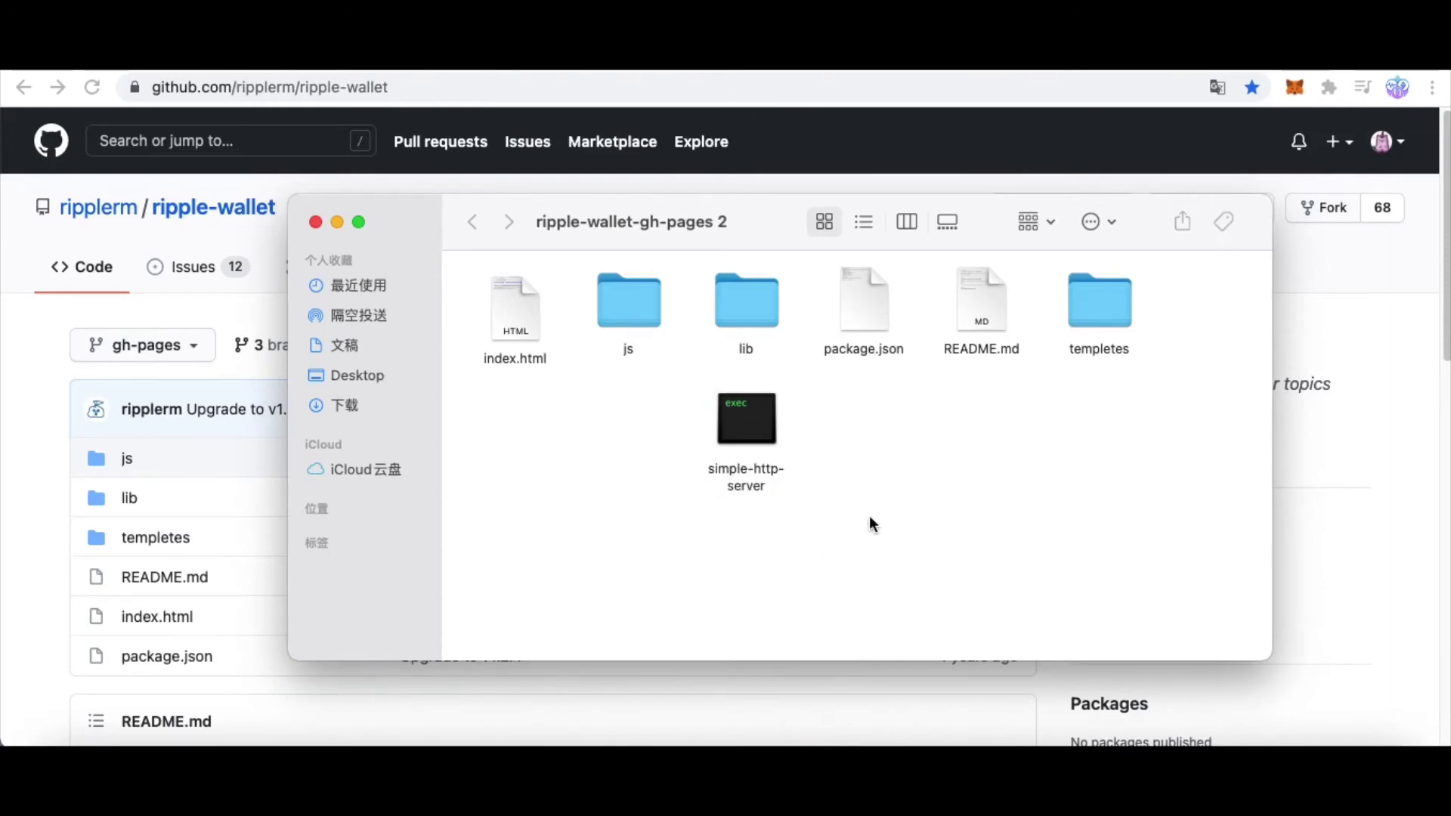
- In a new Terminal, cd into the ripple-wallet-gh-pages folder using its dragged-in path
left_click(367, 739)
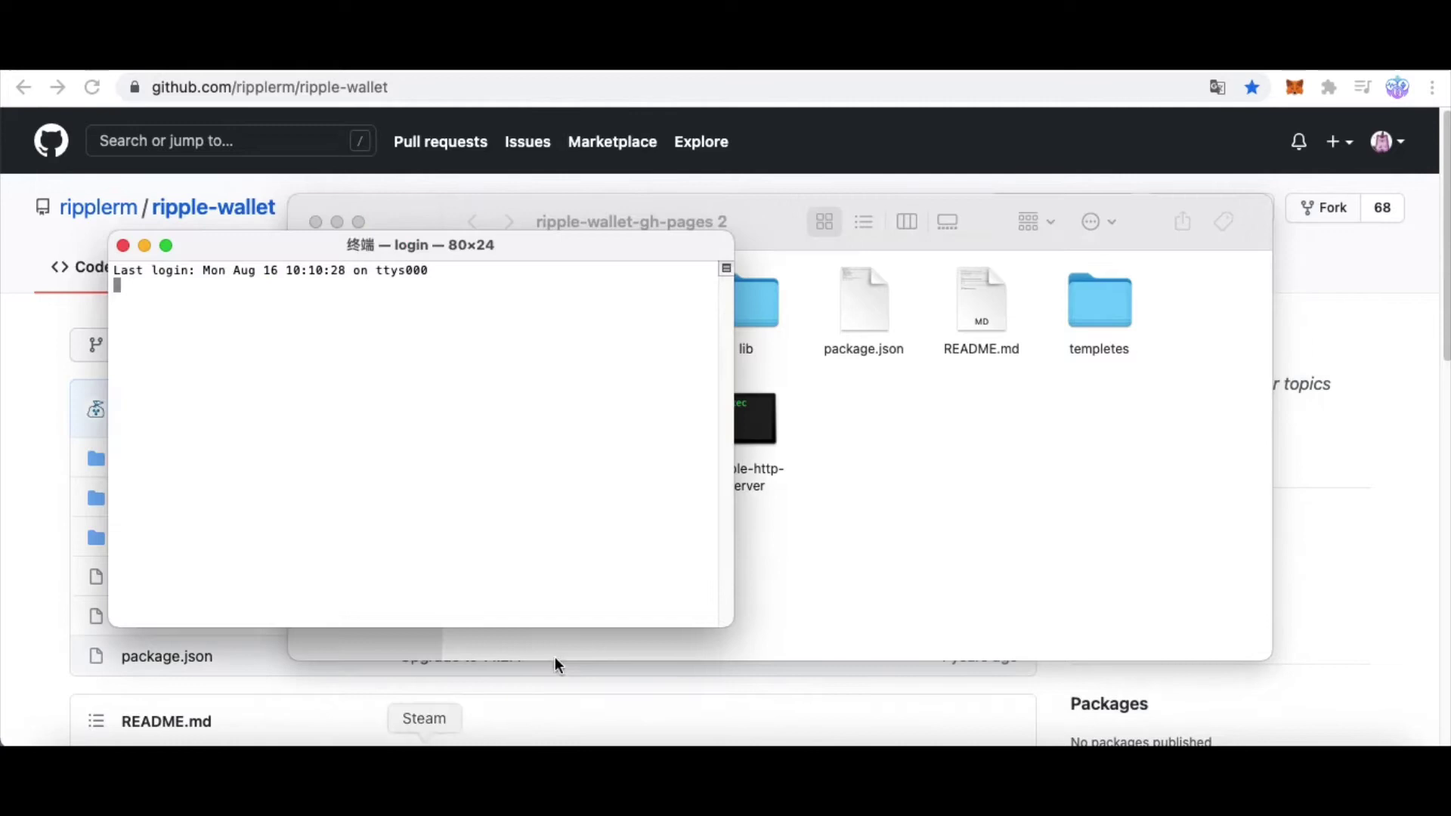
left_click_drag(551, 251, 529, 301)
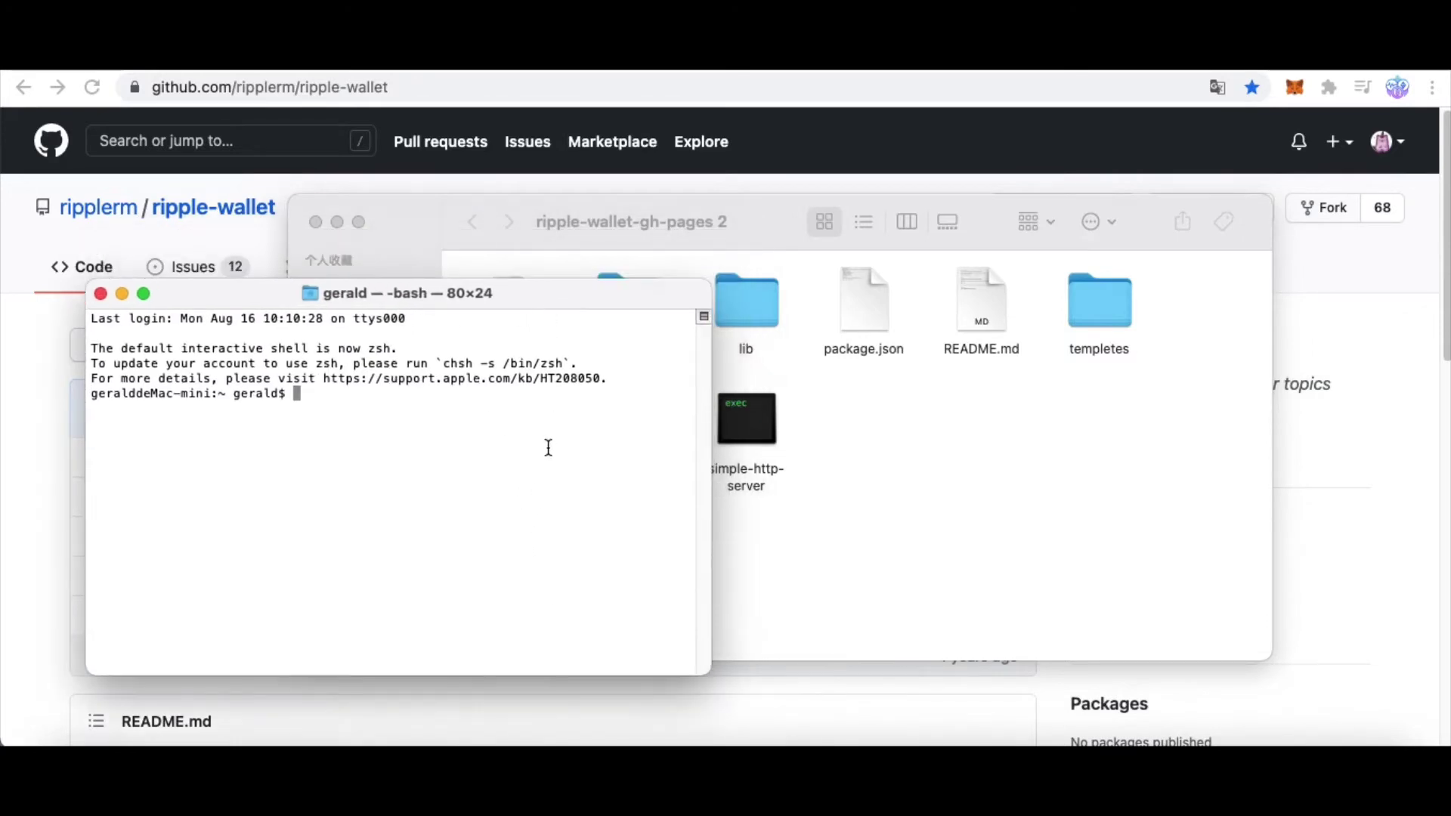
left_click_drag(511, 211, 742, 209)
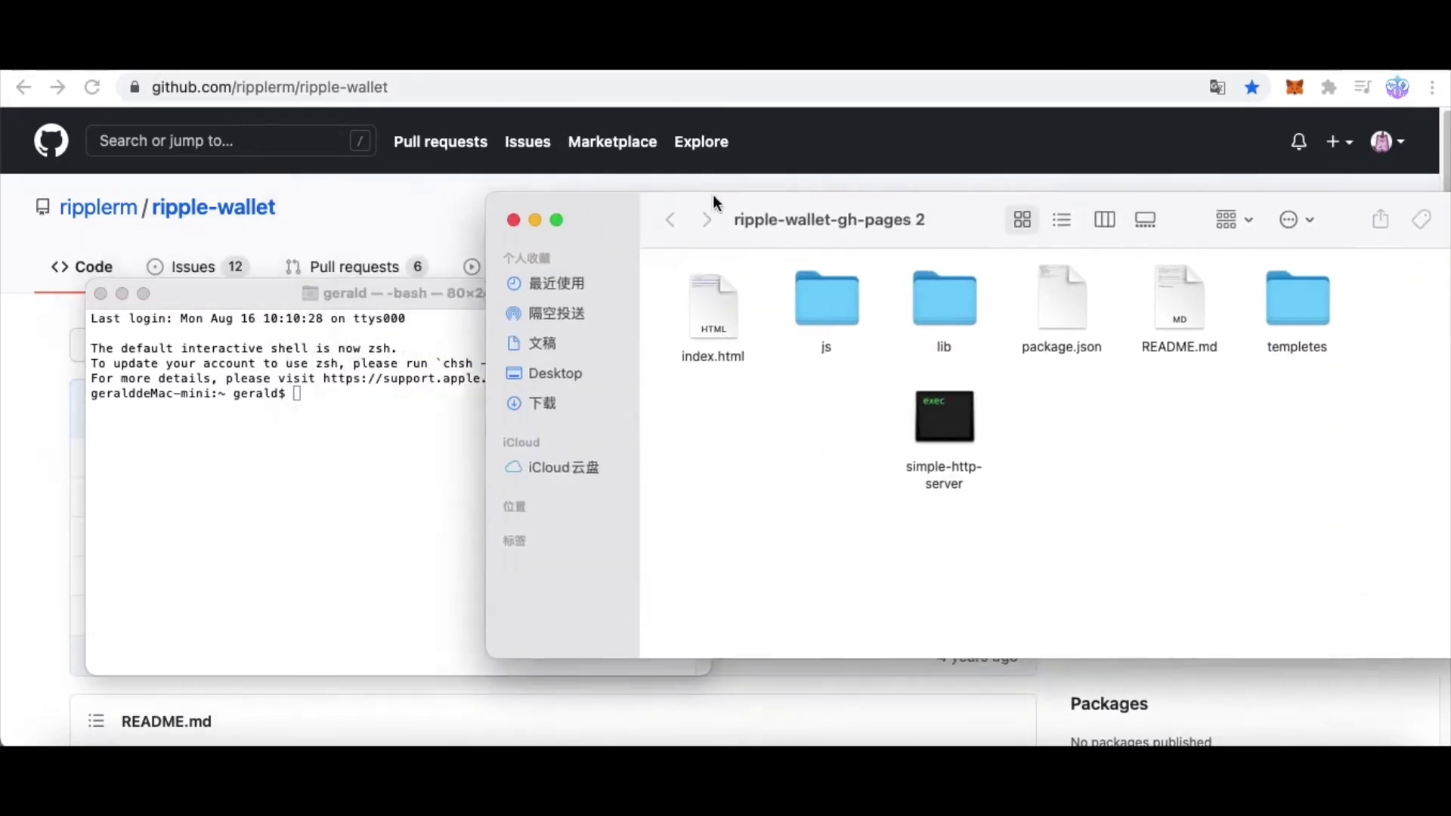
left_click(387, 478)
type("cd")
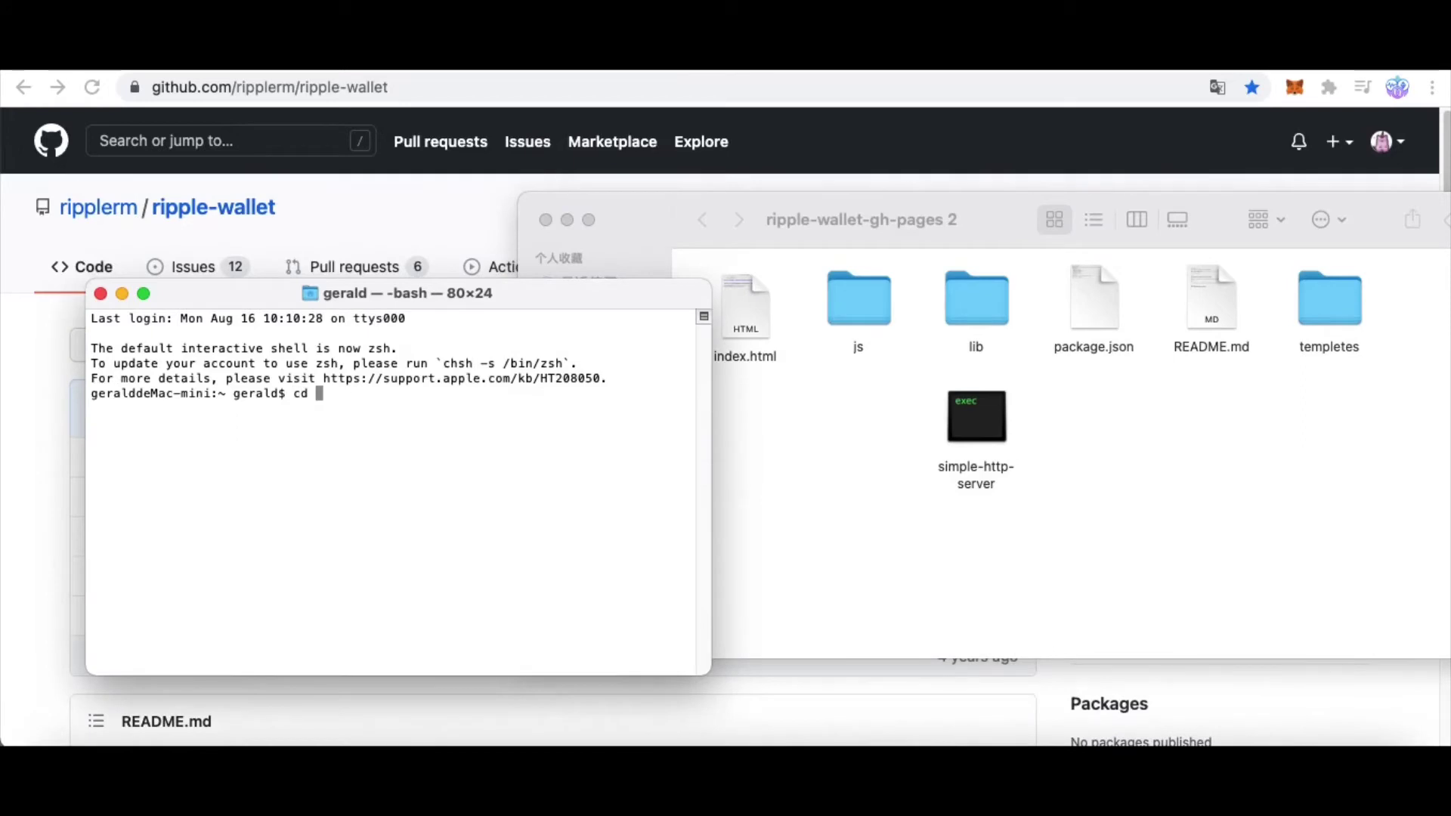
left_click_drag(846, 303, 454, 544)
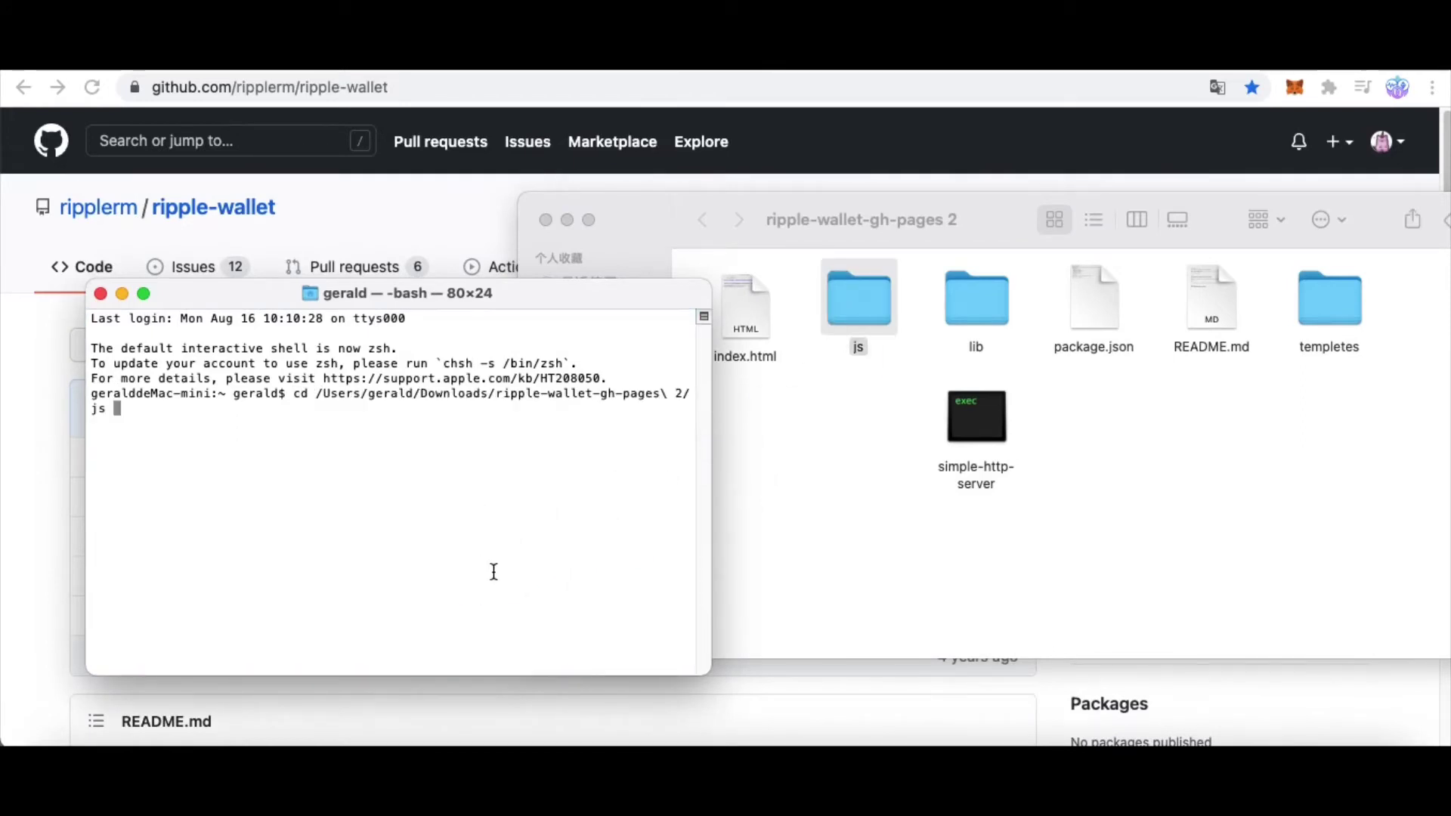
key("BackSpace")
key("BackSpace")
key("BackSpace")
type("e")
key("Return")
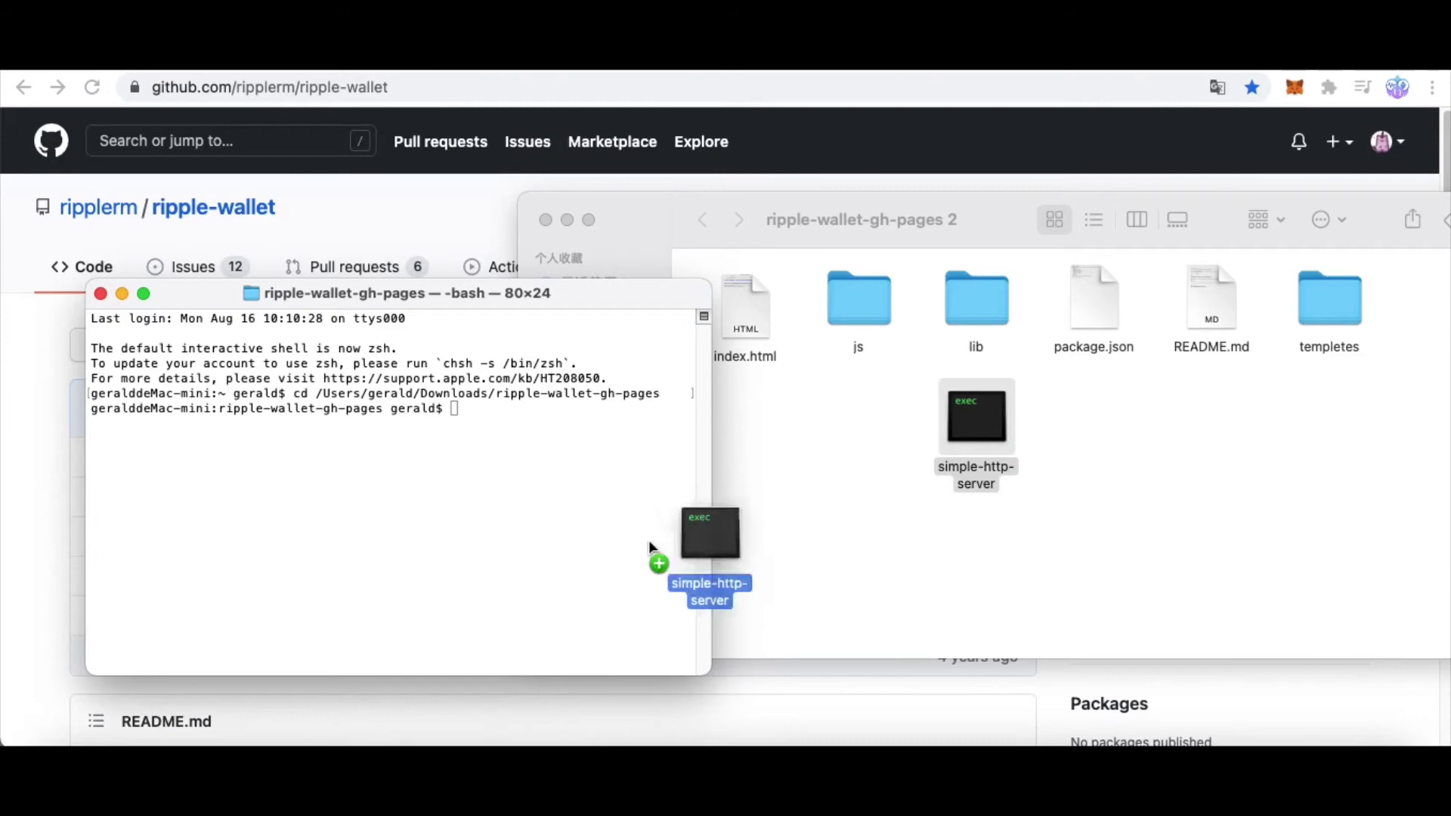
left_click_drag(976, 420, 515, 528)
key("Return")
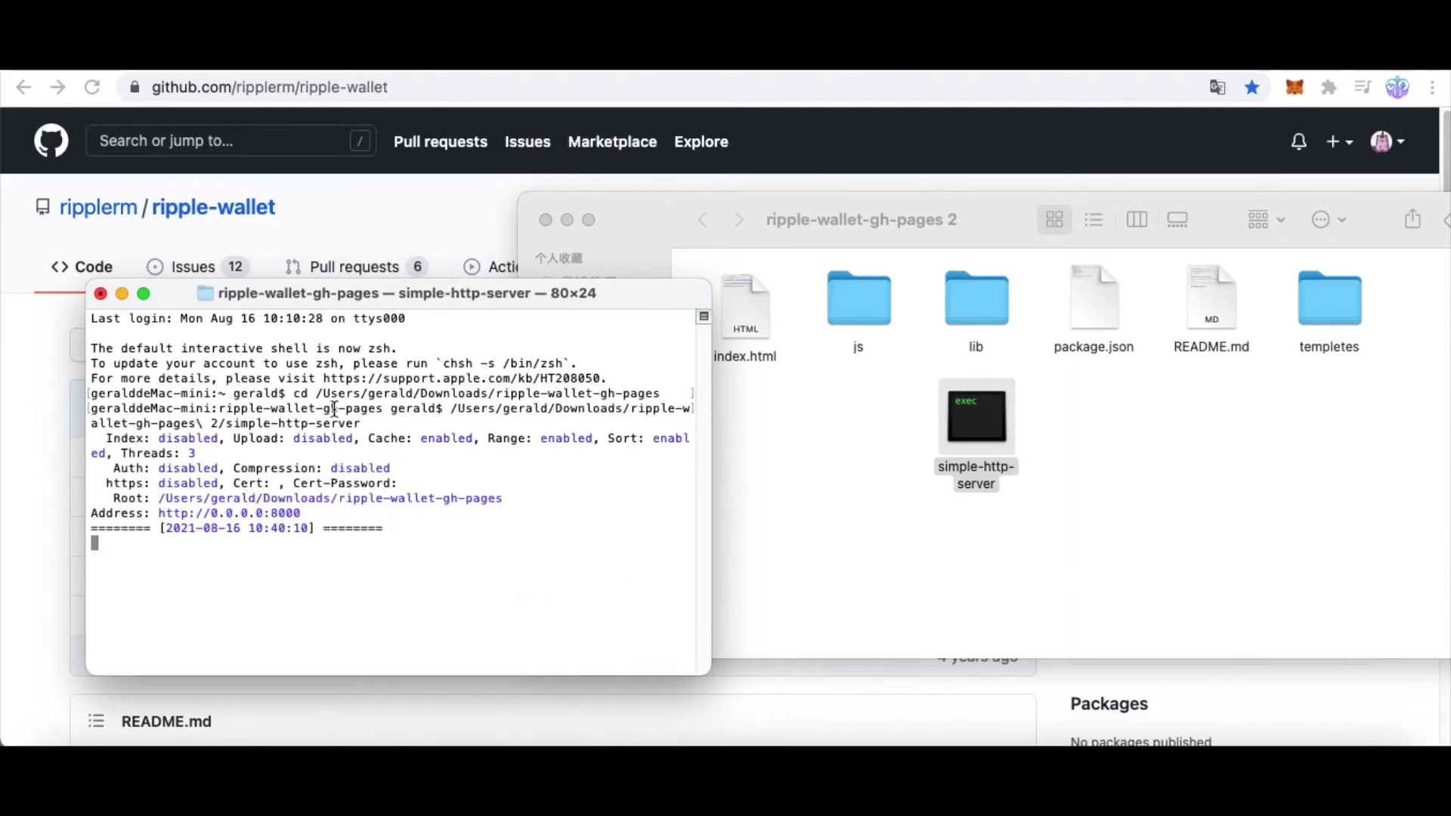
left_click_drag(279, 424, 363, 424)
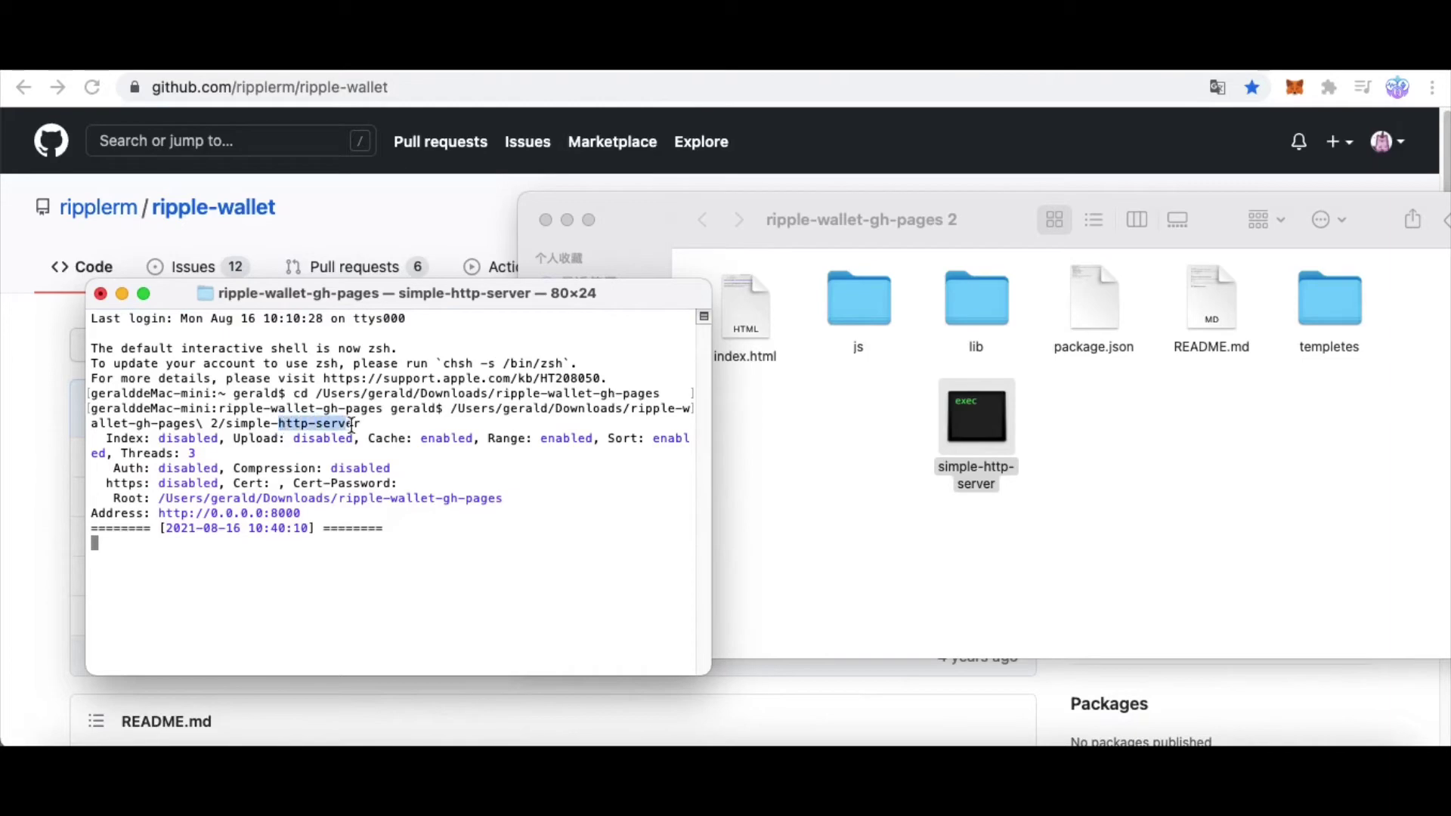
left_click(34, 444)
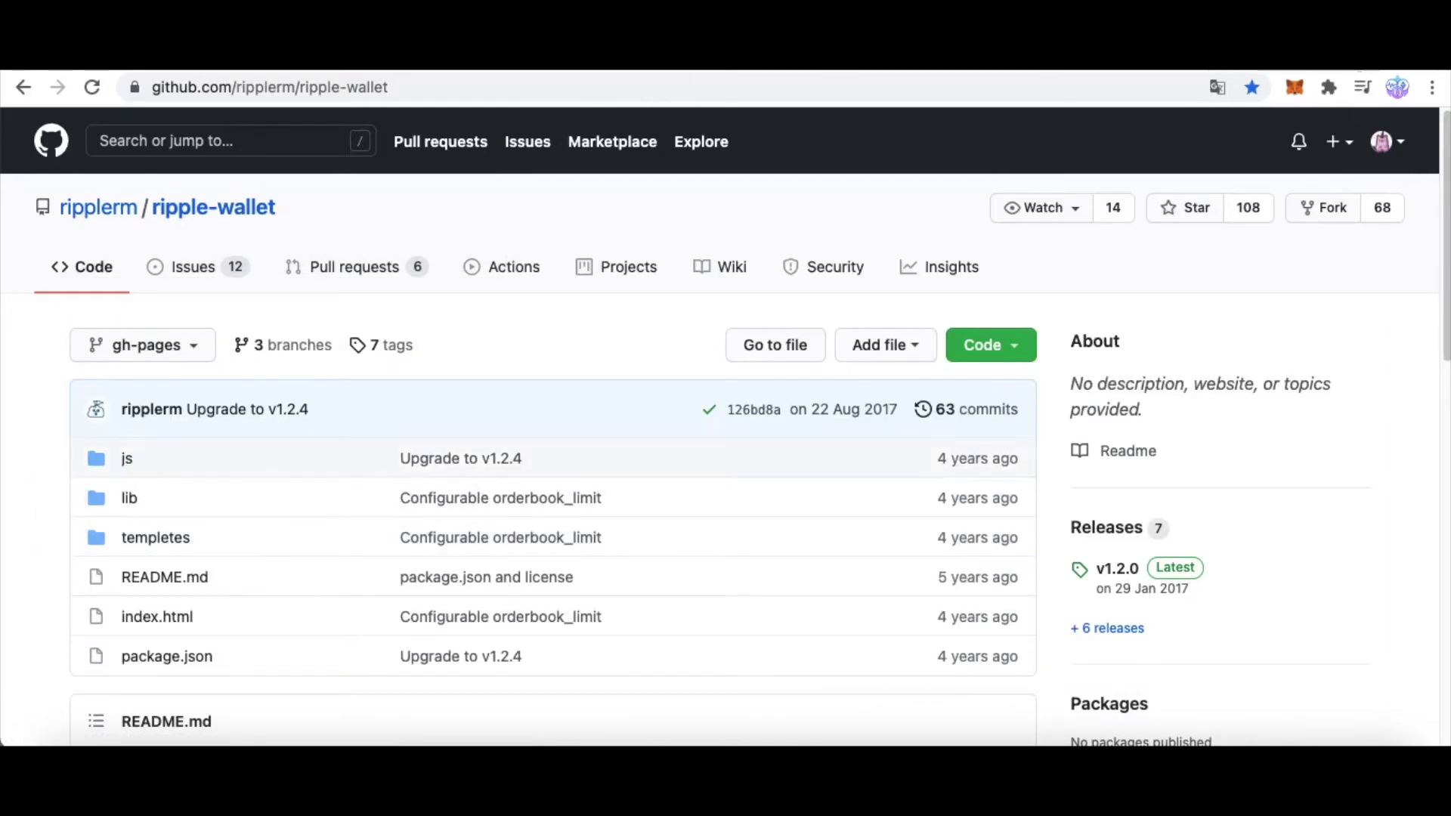
- Open index.html from the local server listing and compare its 127.0.0.1:8000 address with the hosted one
left_click(58, 239)
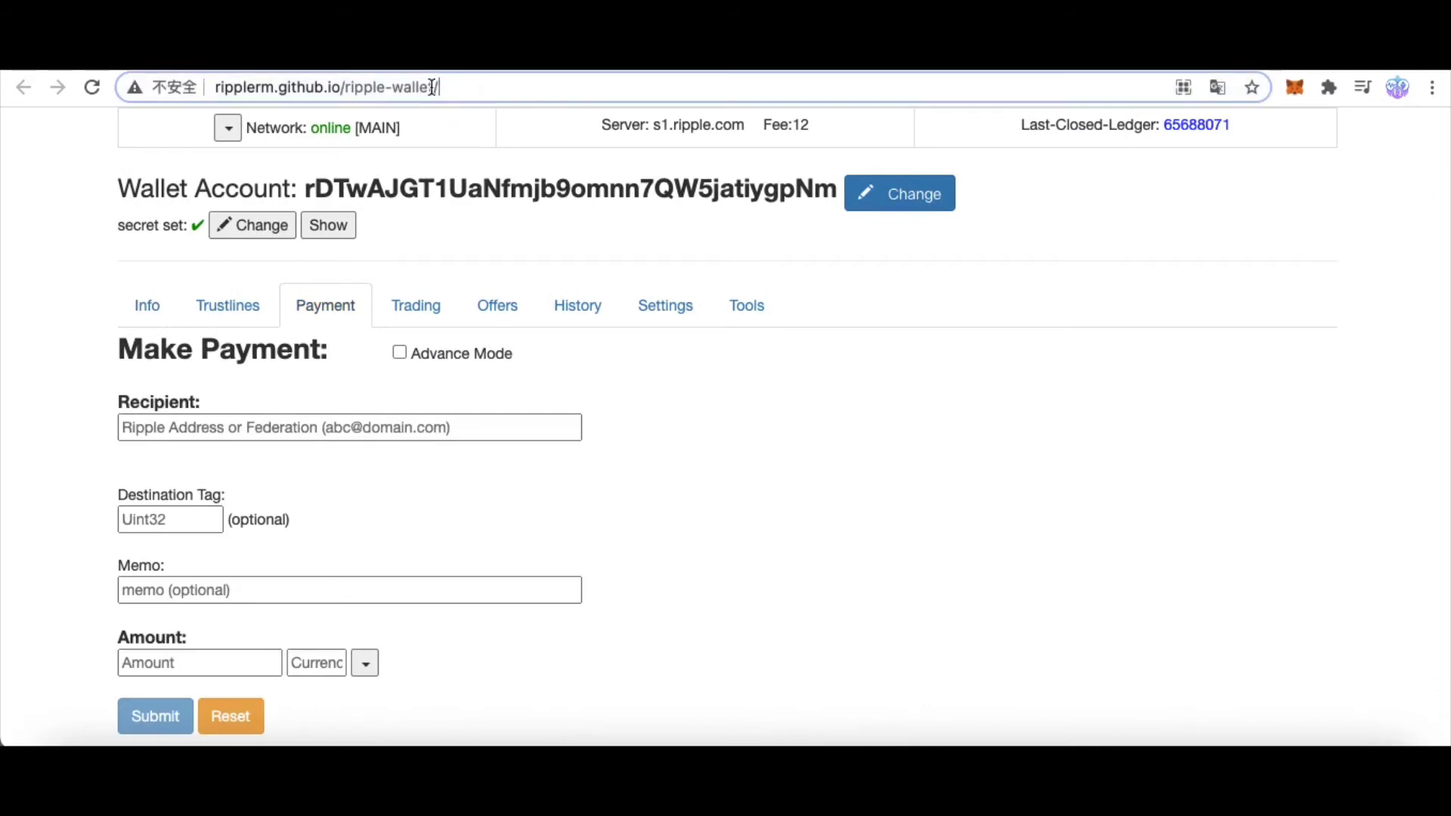
left_click(375, 89)
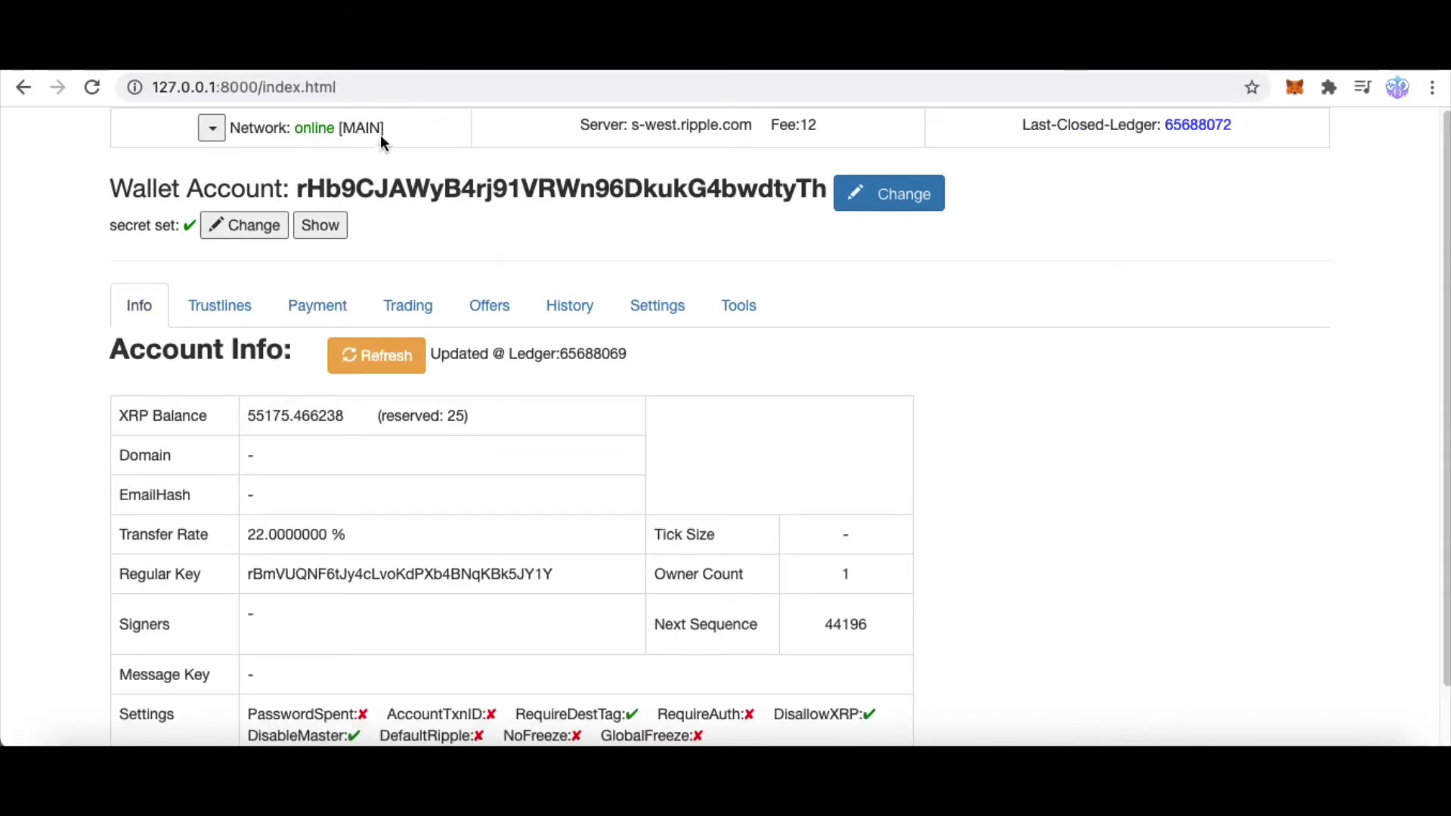
left_click(334, 86)
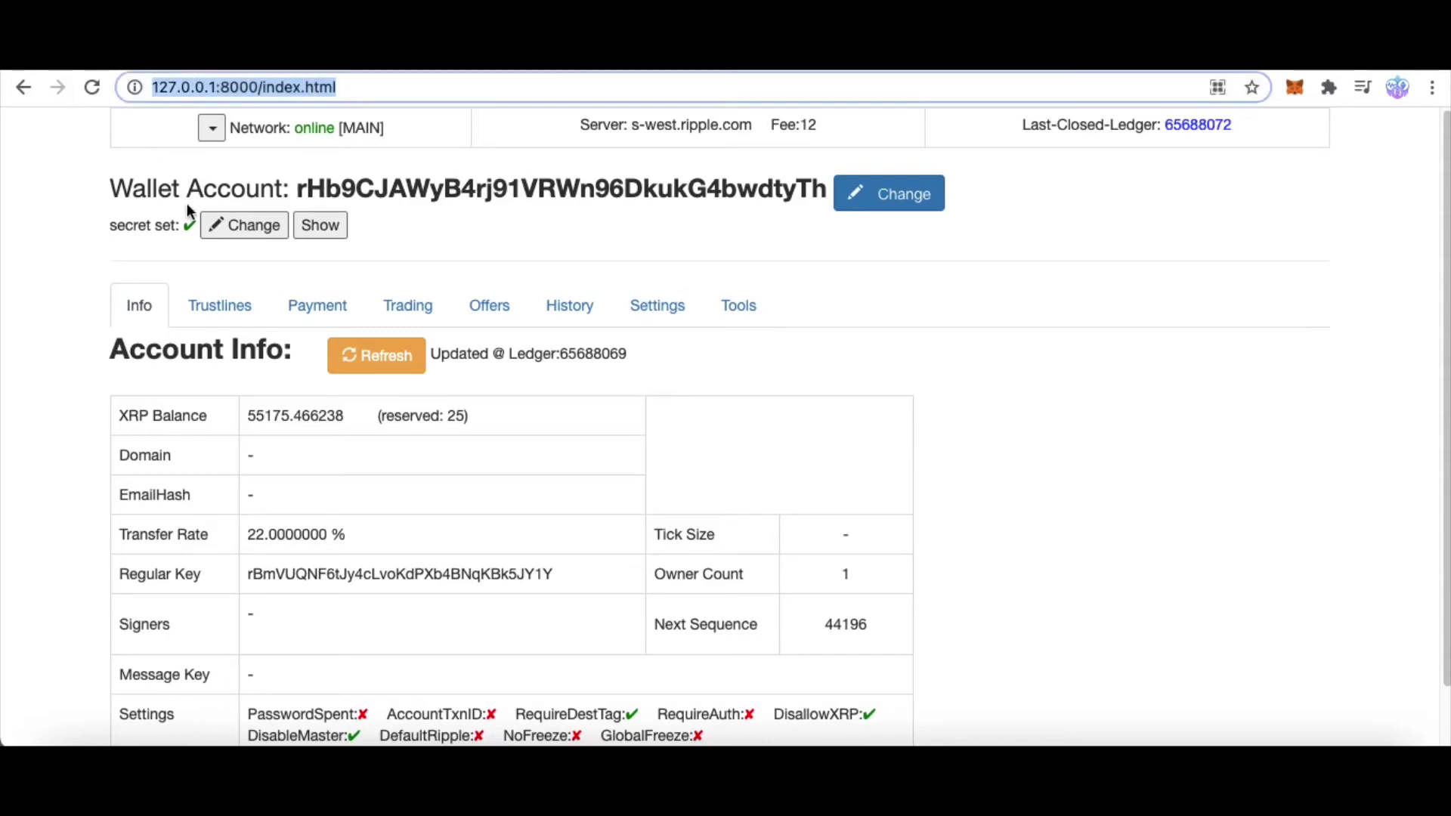
left_click(81, 301)
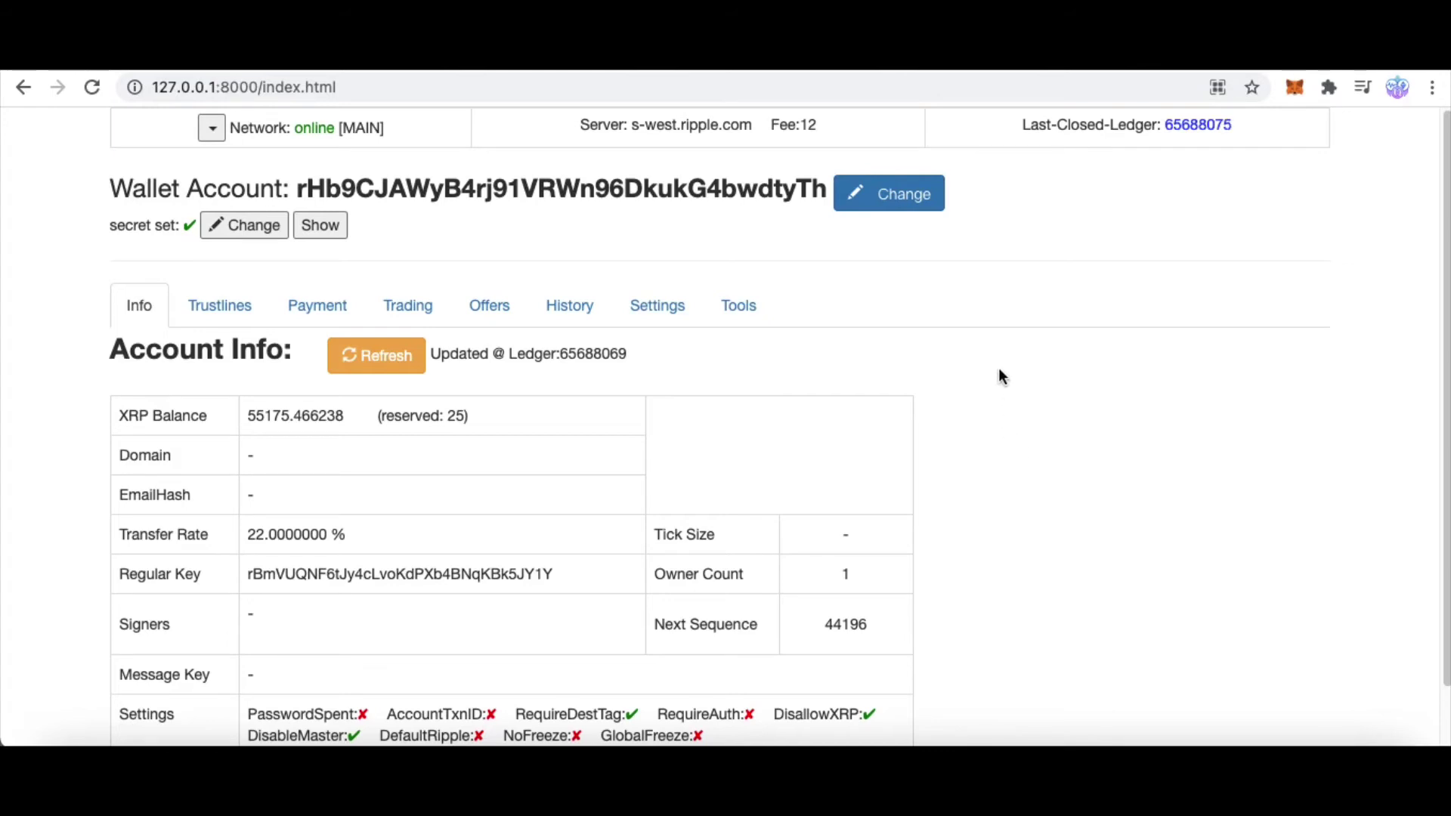
- Replace the wallet account with one imported from its secret key, showing 111.240283 XRP
left_click(888, 194)
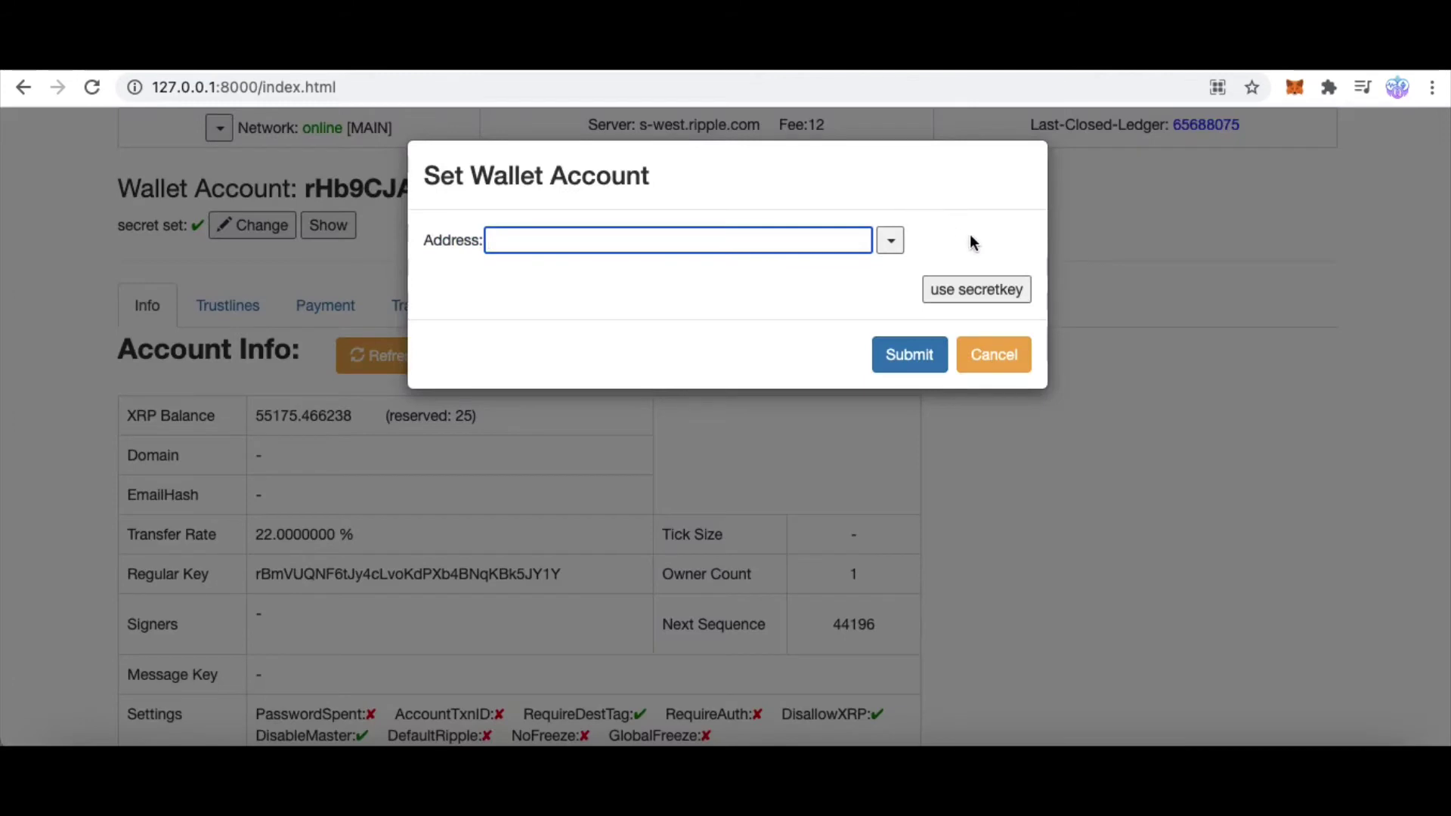
left_click(1004, 298)
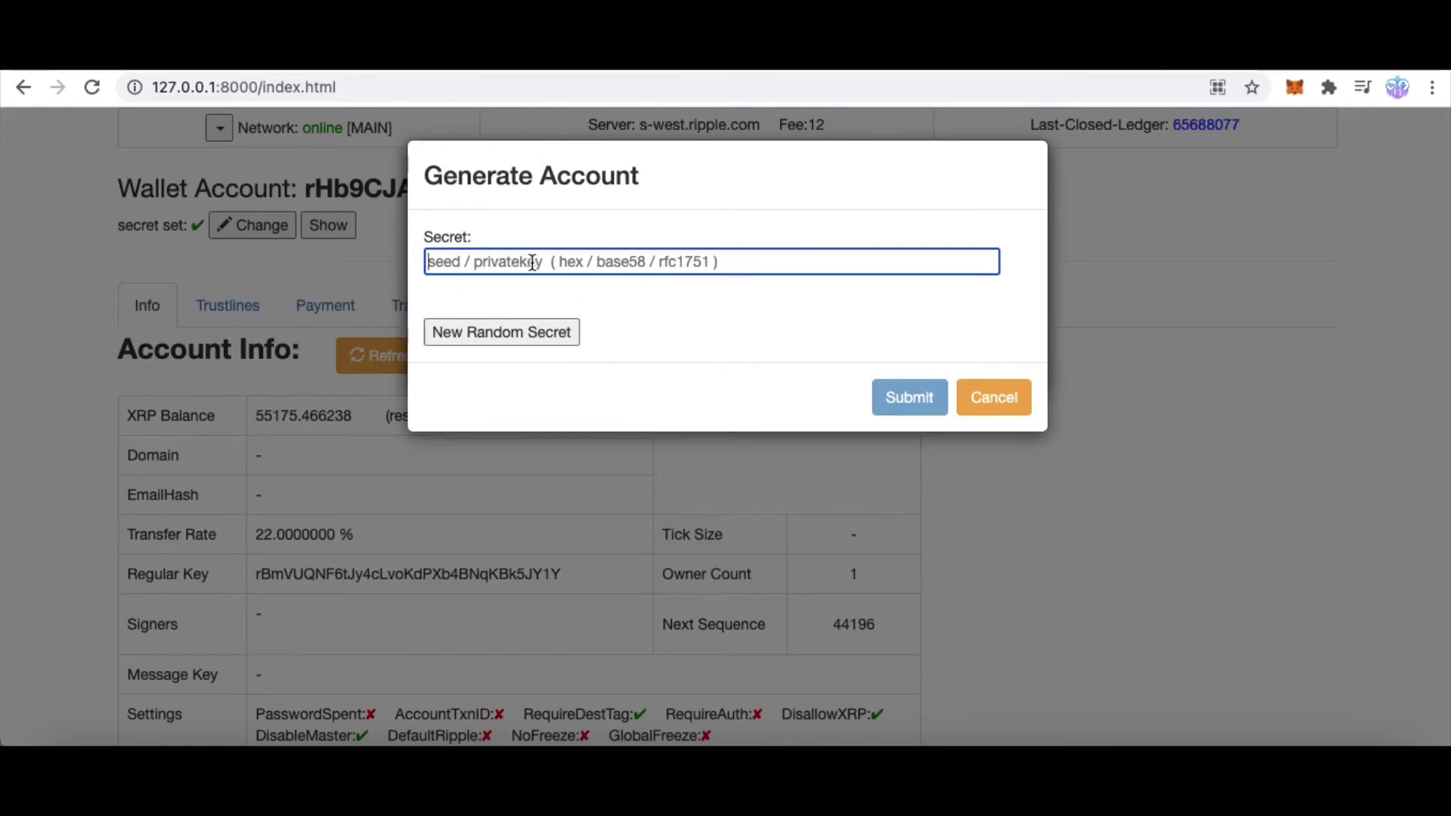
left_click(709, 305)
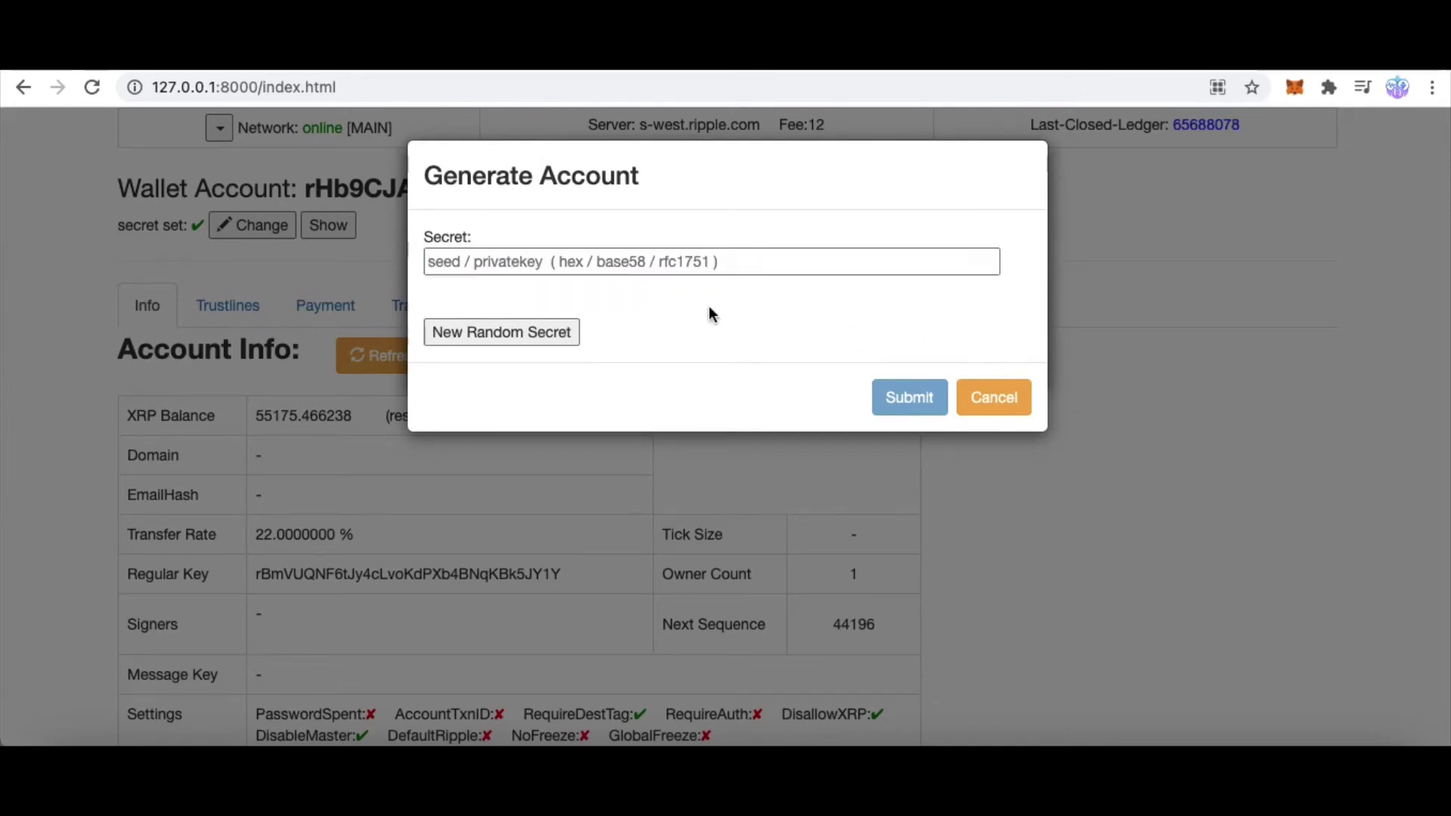
left_click(729, 261)
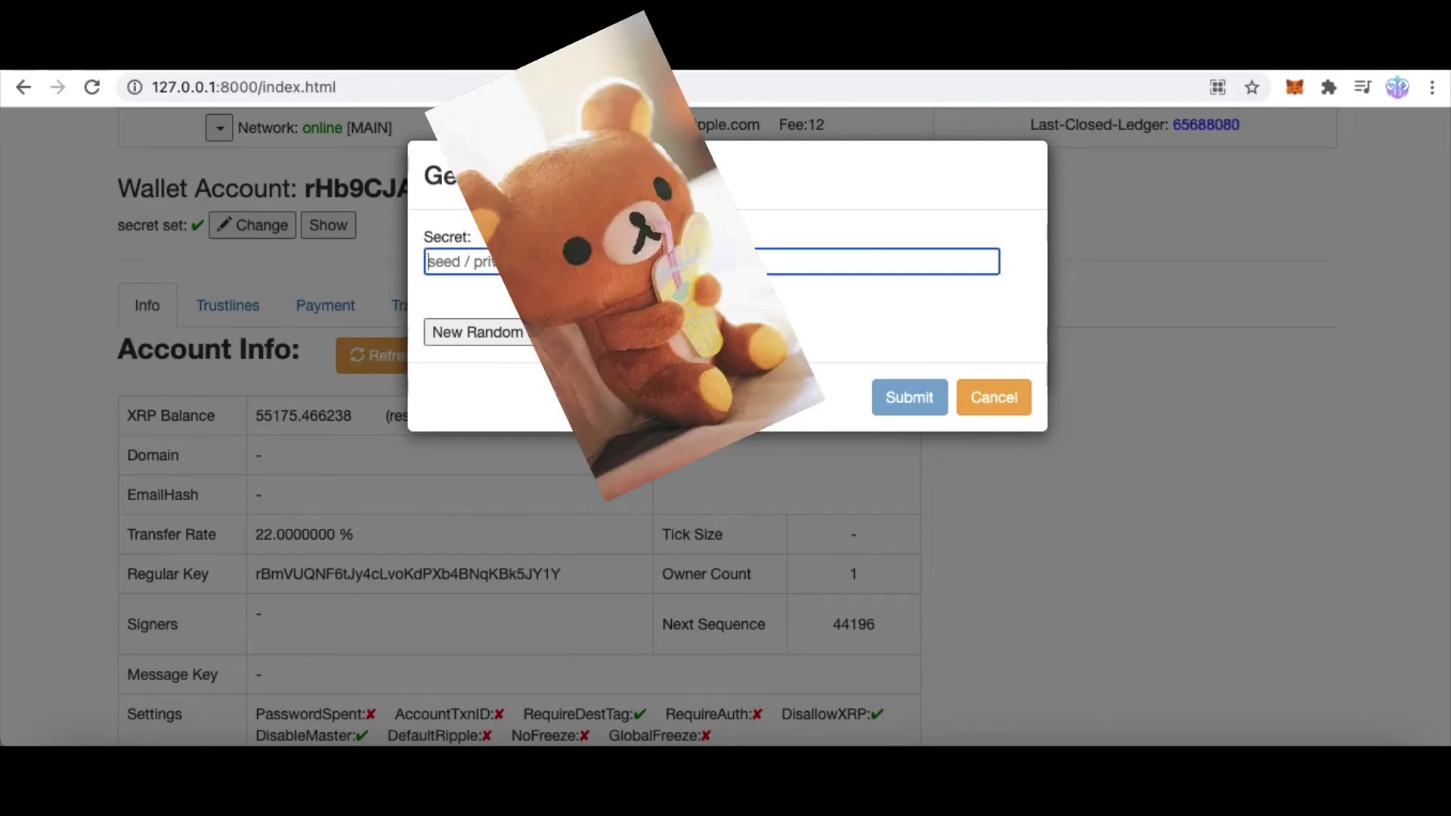
left_click(909, 397)
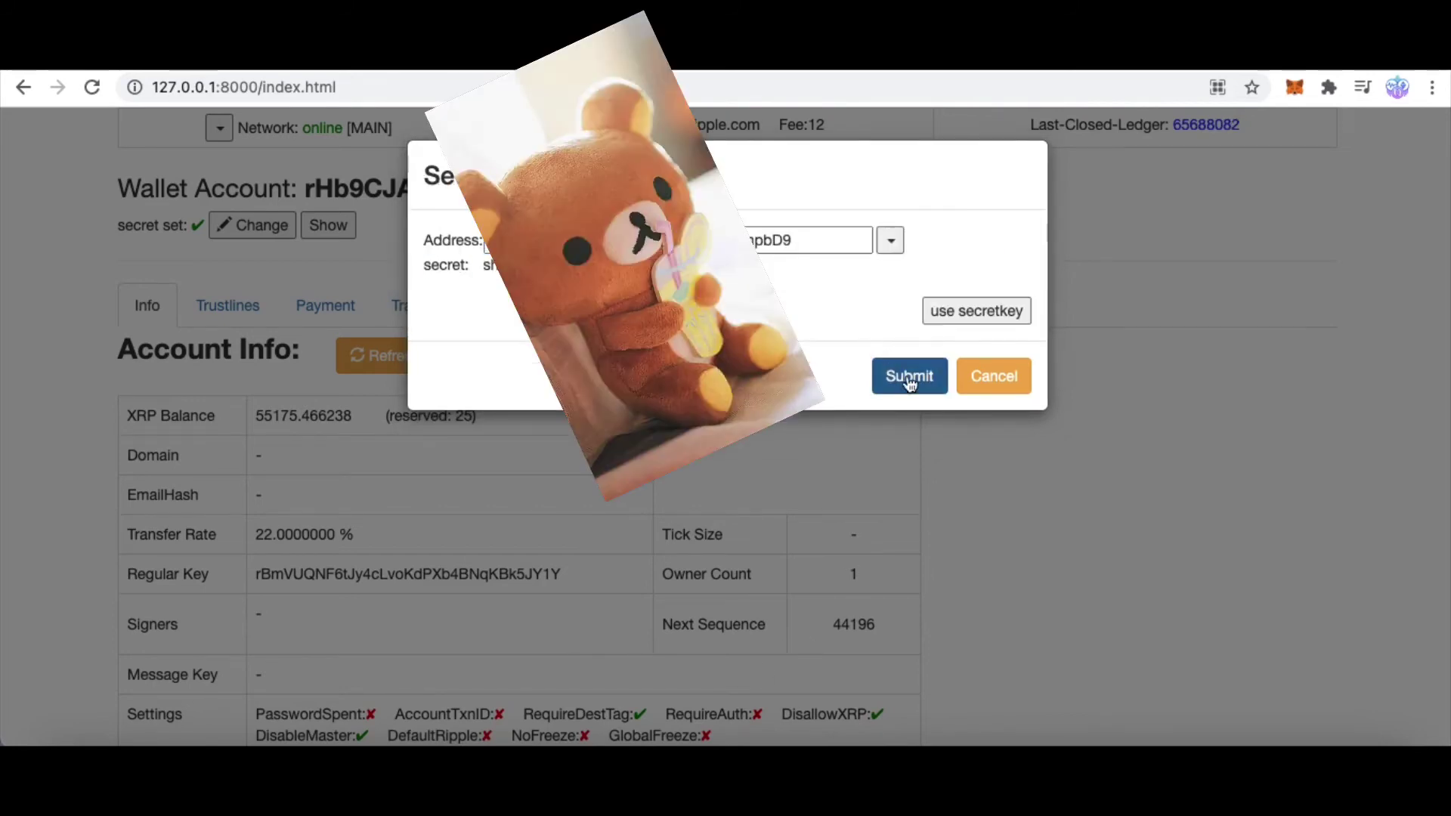
left_click(910, 375)
left_click(879, 294)
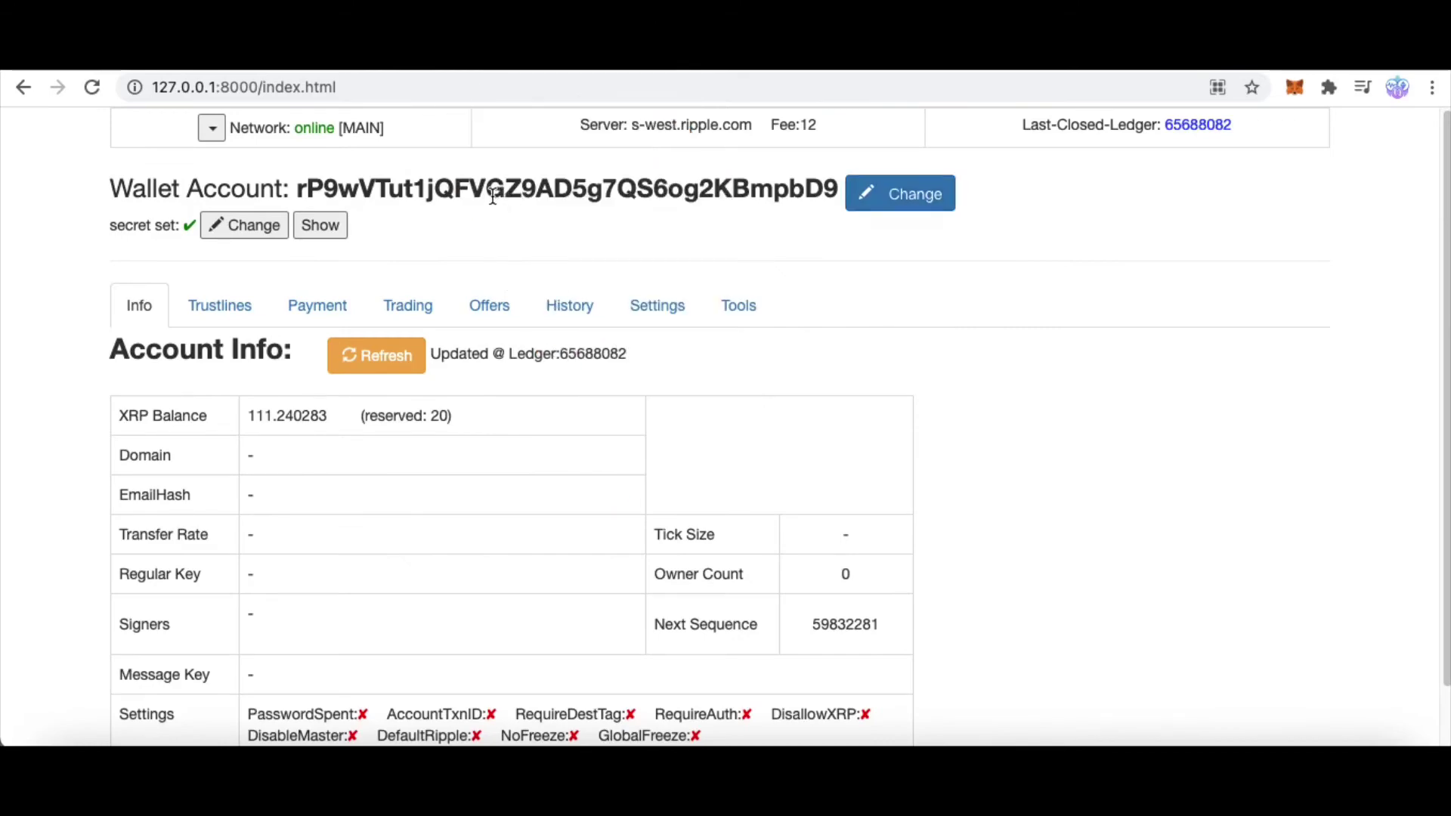
- Inspect the new account address and its 111.240283 XRP balance, then switch to the Kraken tab
left_click_drag(494, 198, 714, 199)
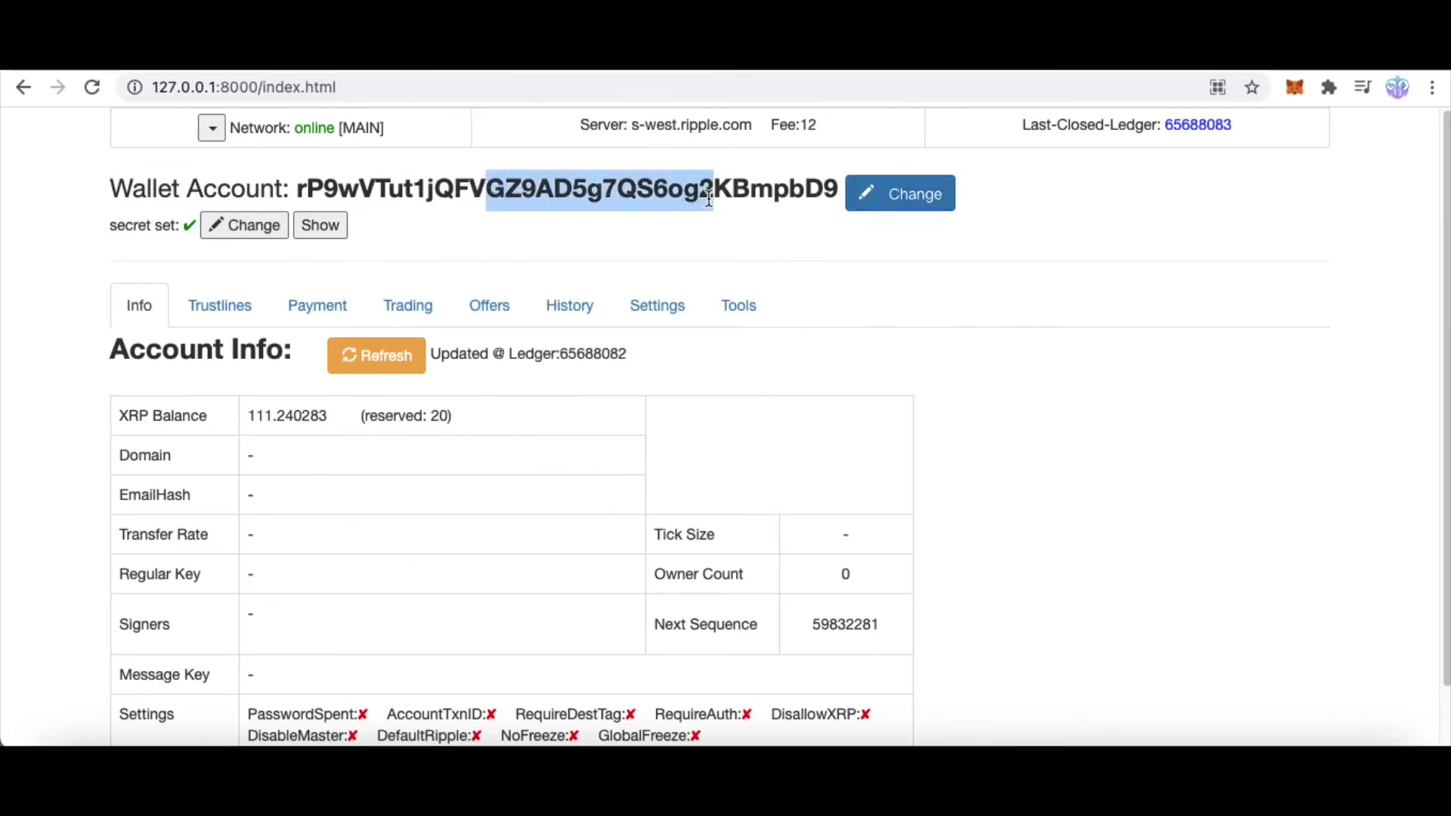
left_click(717, 199)
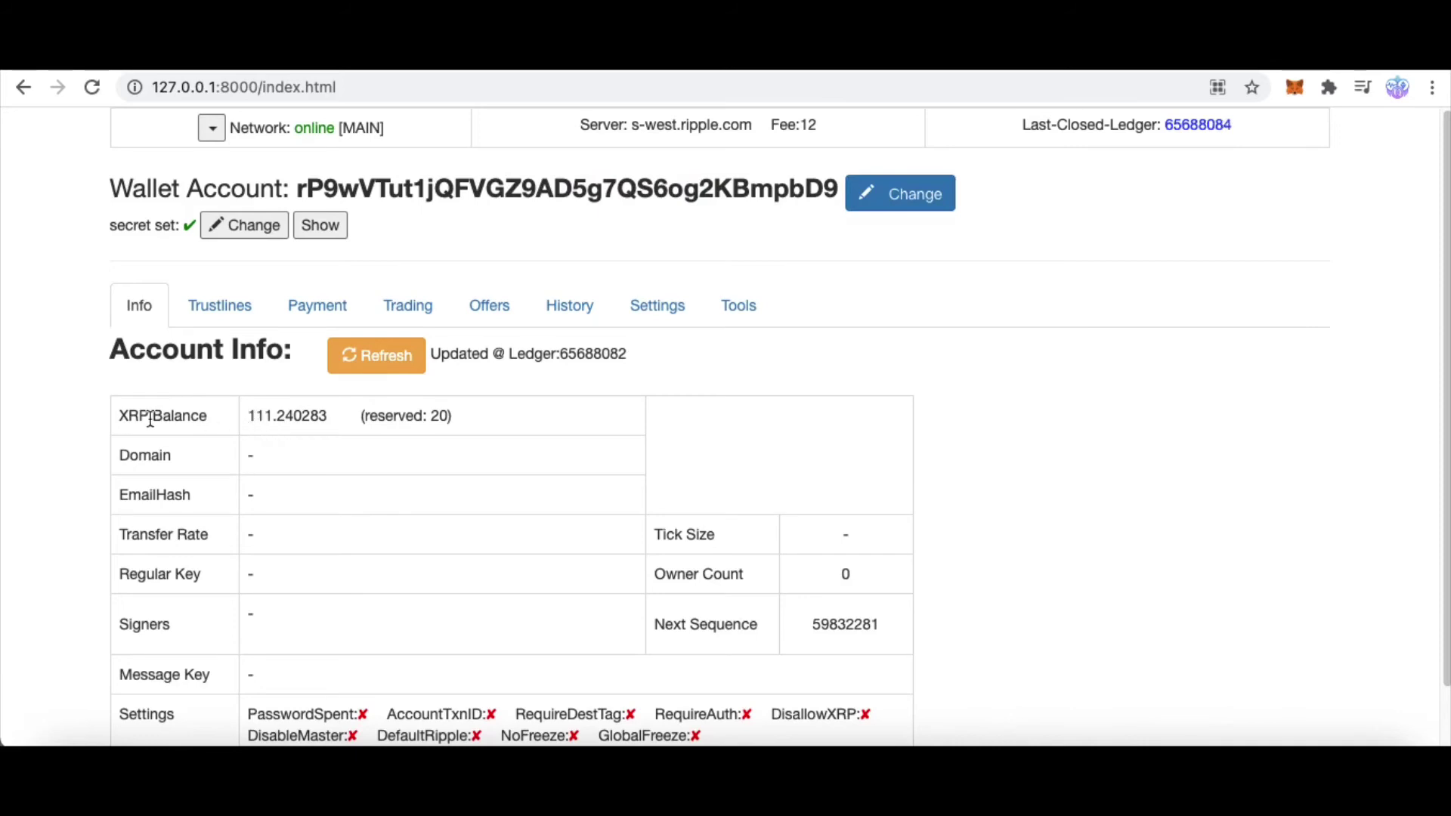
left_click_drag(249, 415, 278, 415)
left_click(299, 420)
left_click_drag(277, 415, 329, 416)
left_click(446, 431)
left_click_drag(247, 415, 277, 416)
left_click(332, 430)
key("ctrl+Tab")
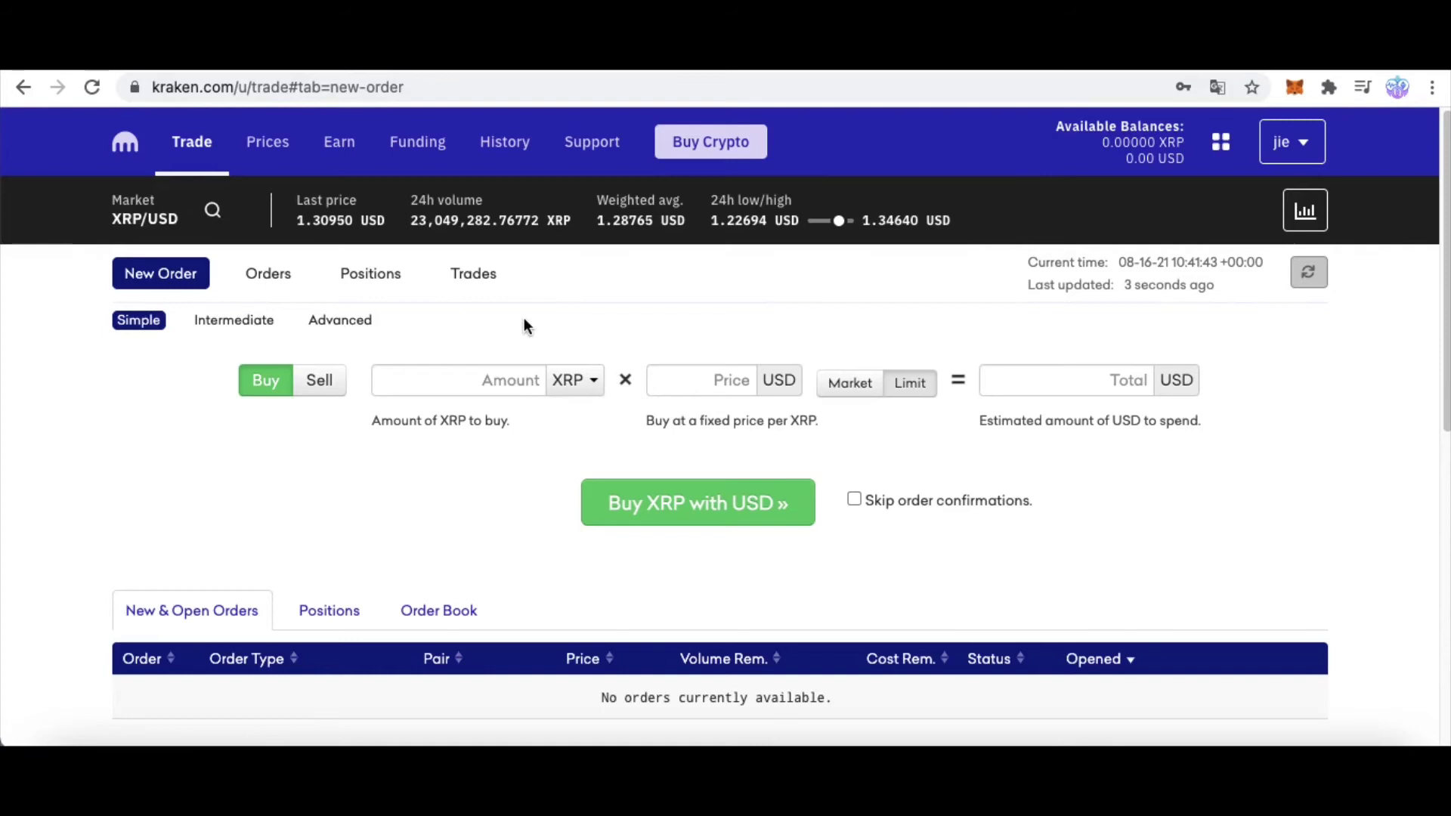
- Start a deposit from Kraken's Funding page and select Ripple as the asset
left_click(418, 142)
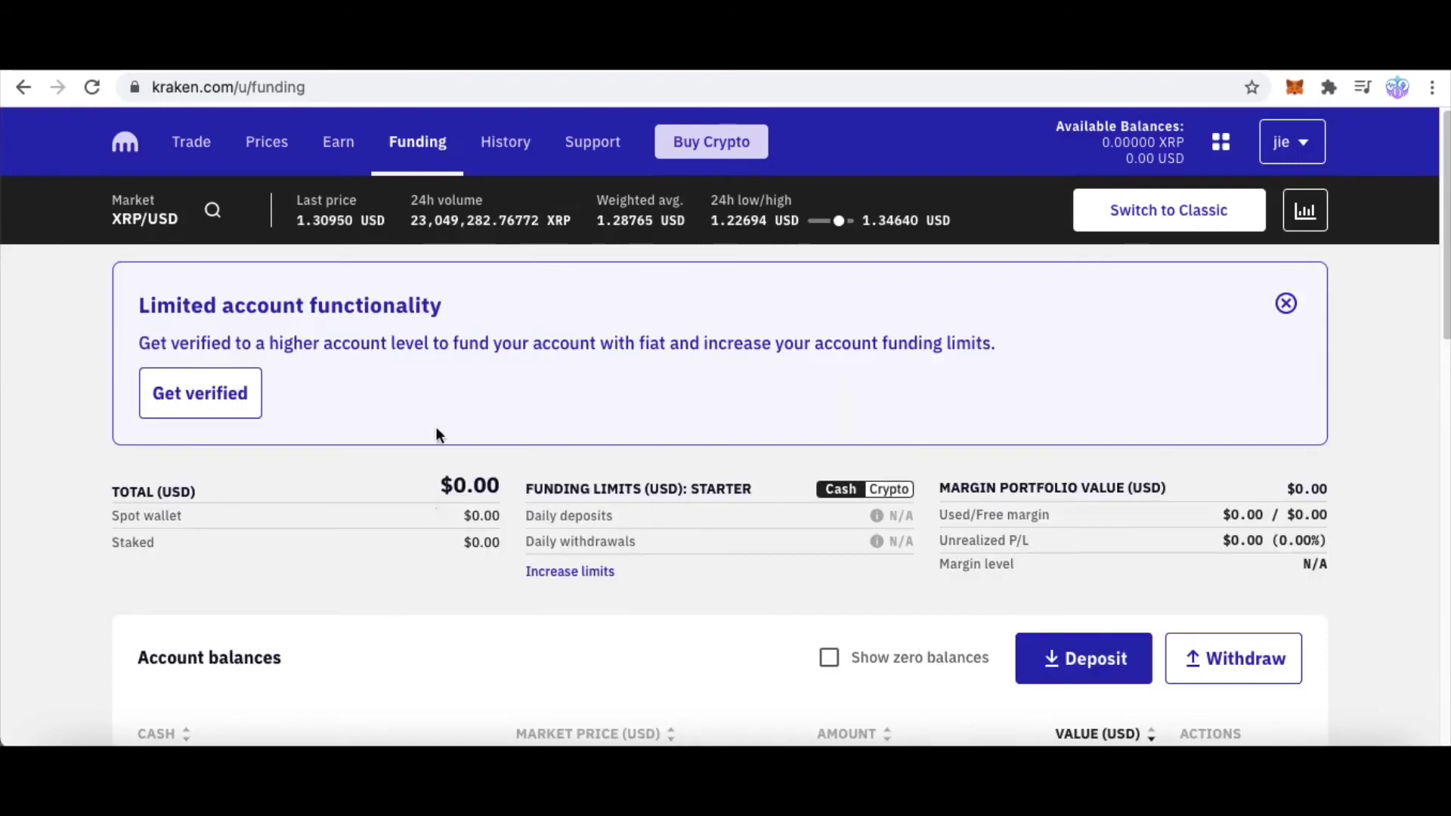
scroll(420, 507, "down", 1)
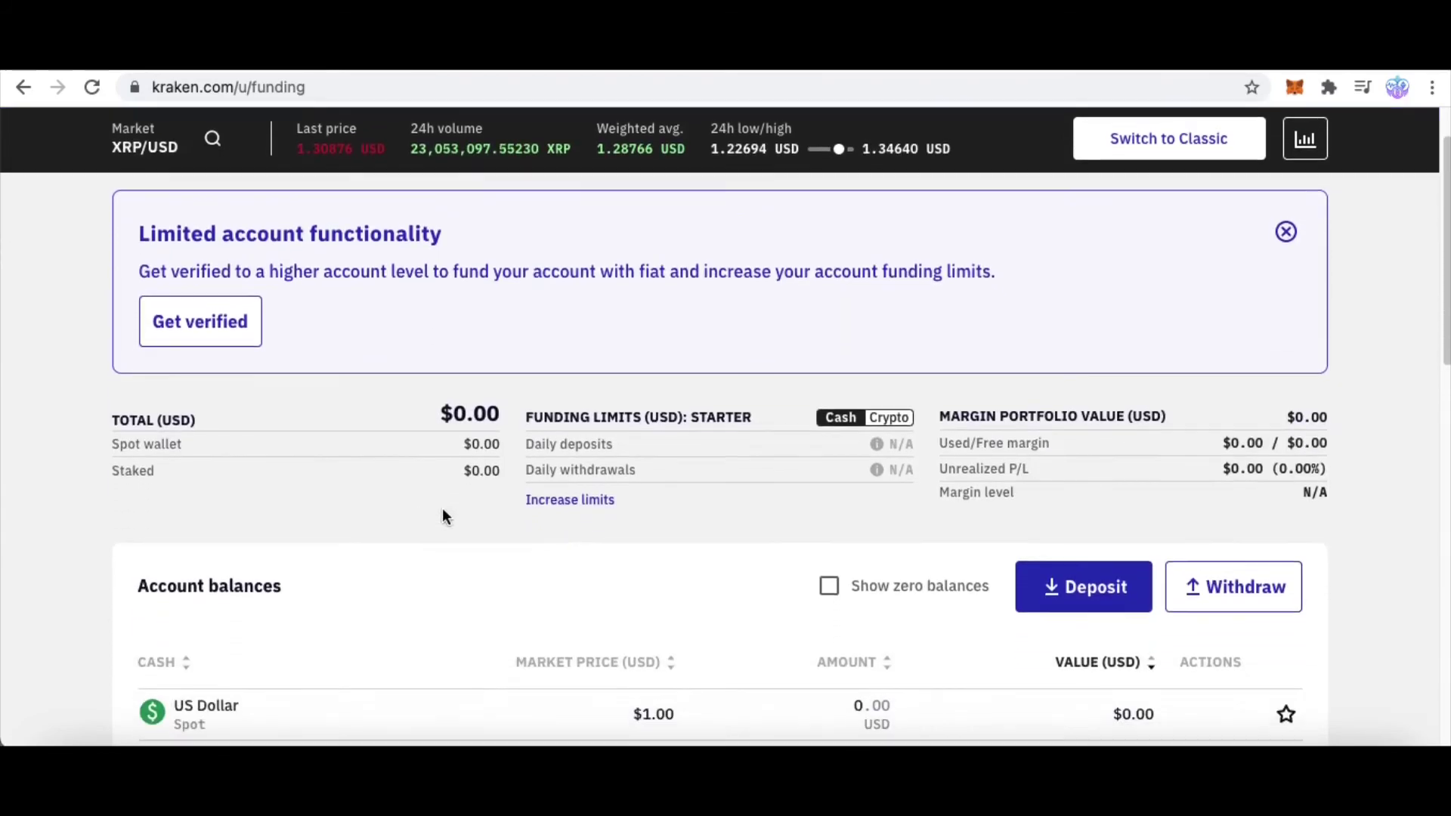
left_click(1068, 583)
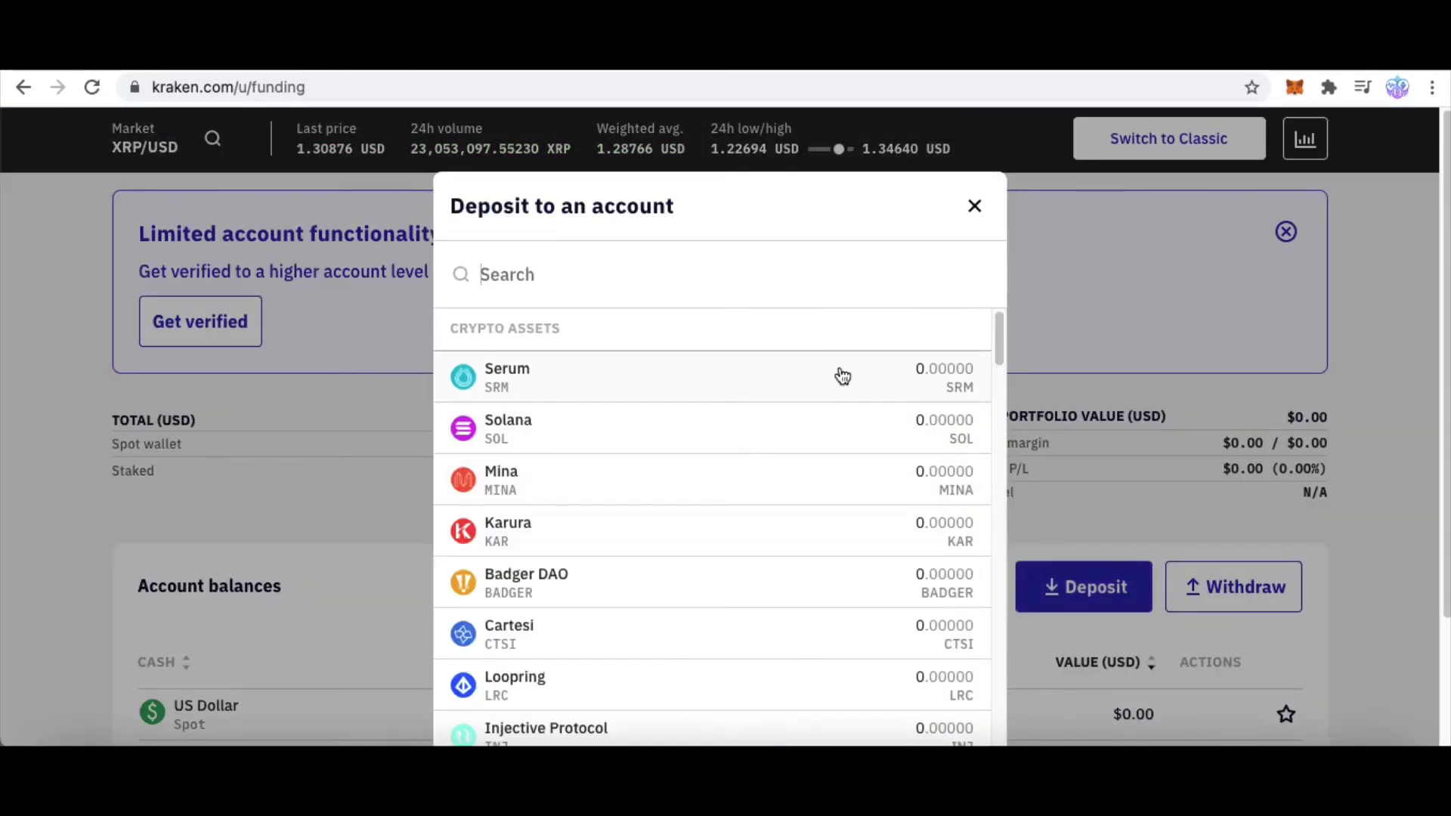
type("ri")
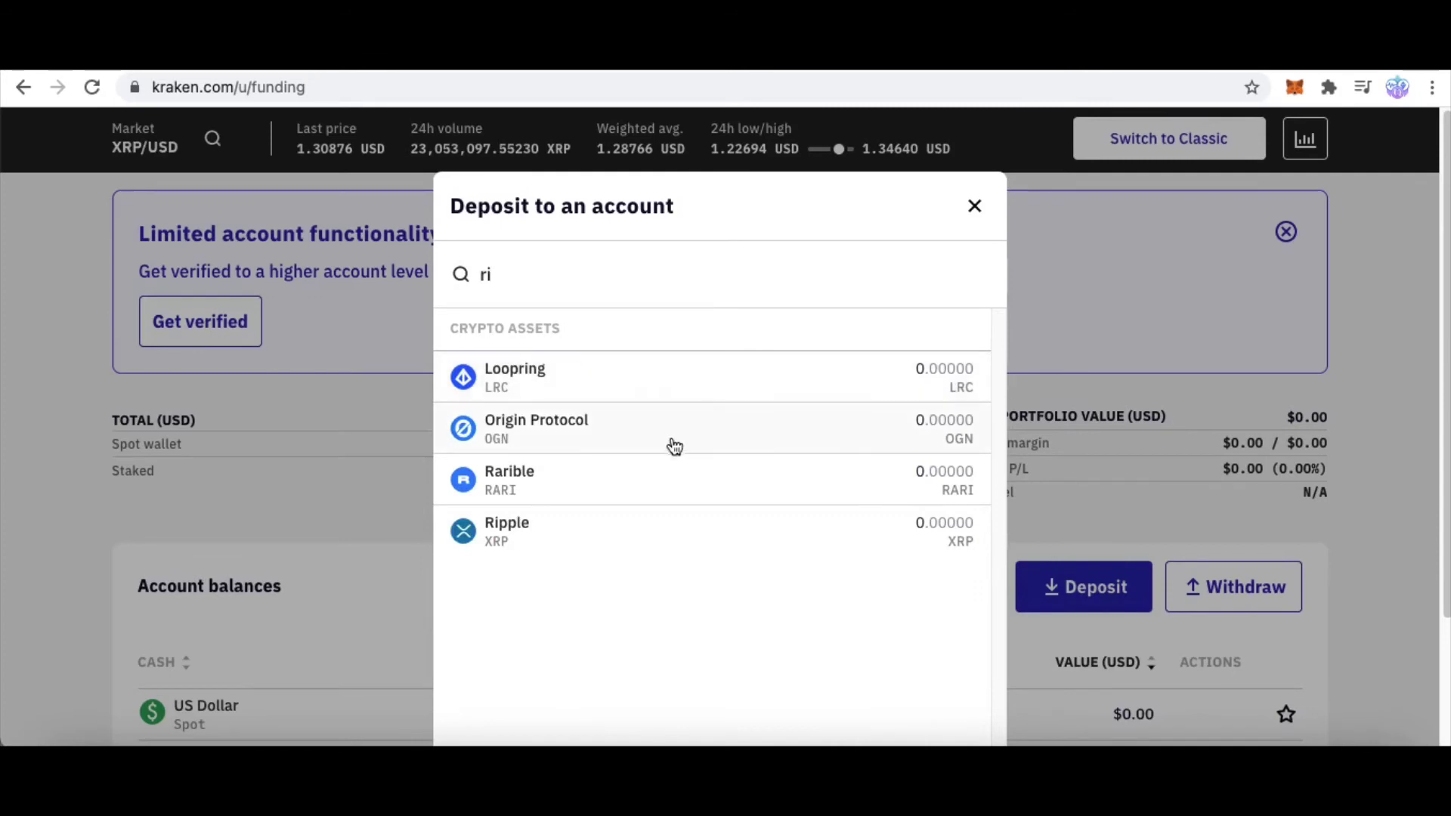
left_click(599, 529)
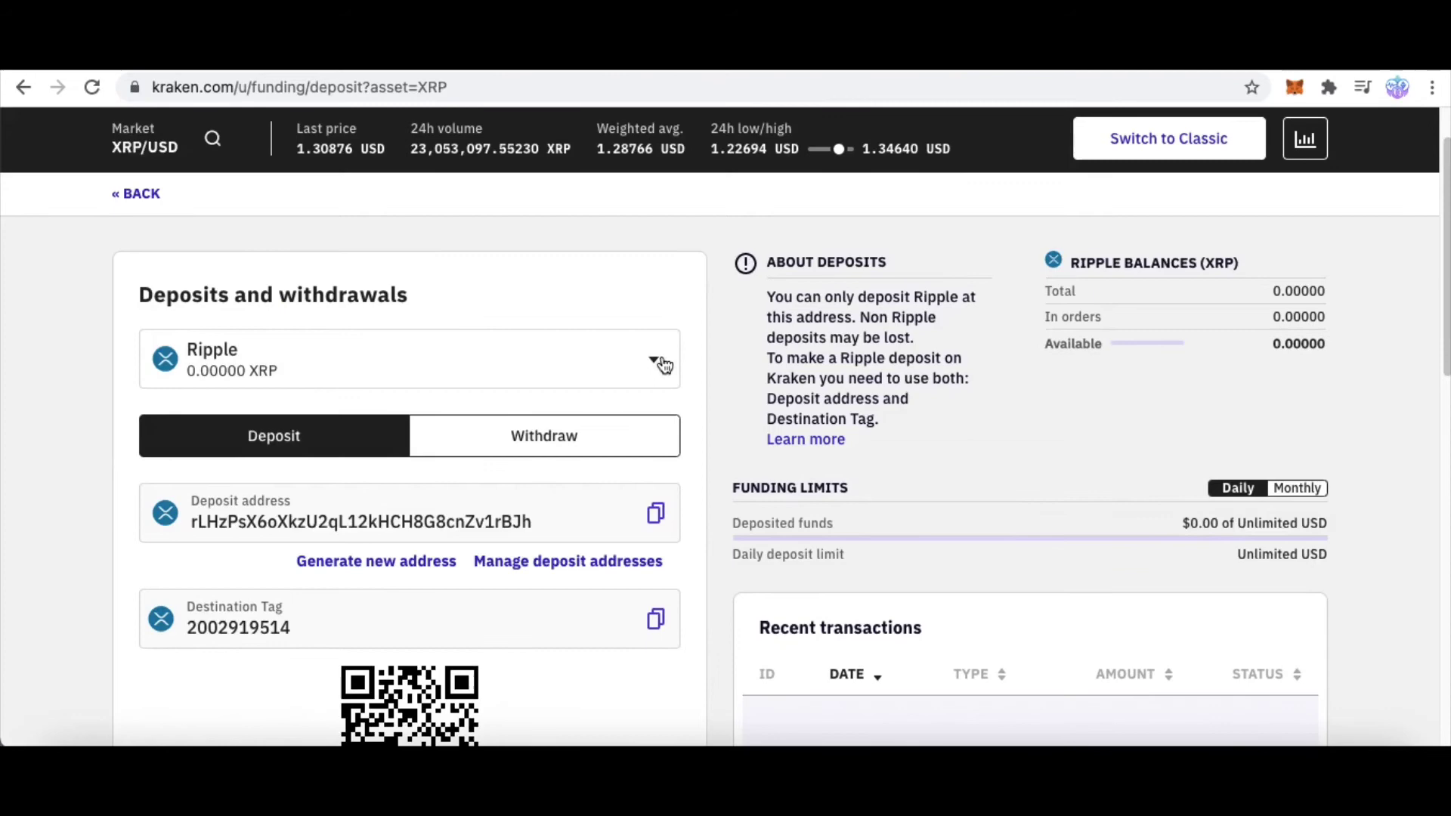
scroll(661, 364, "down", 5)
scroll(357, 408, "up", 3)
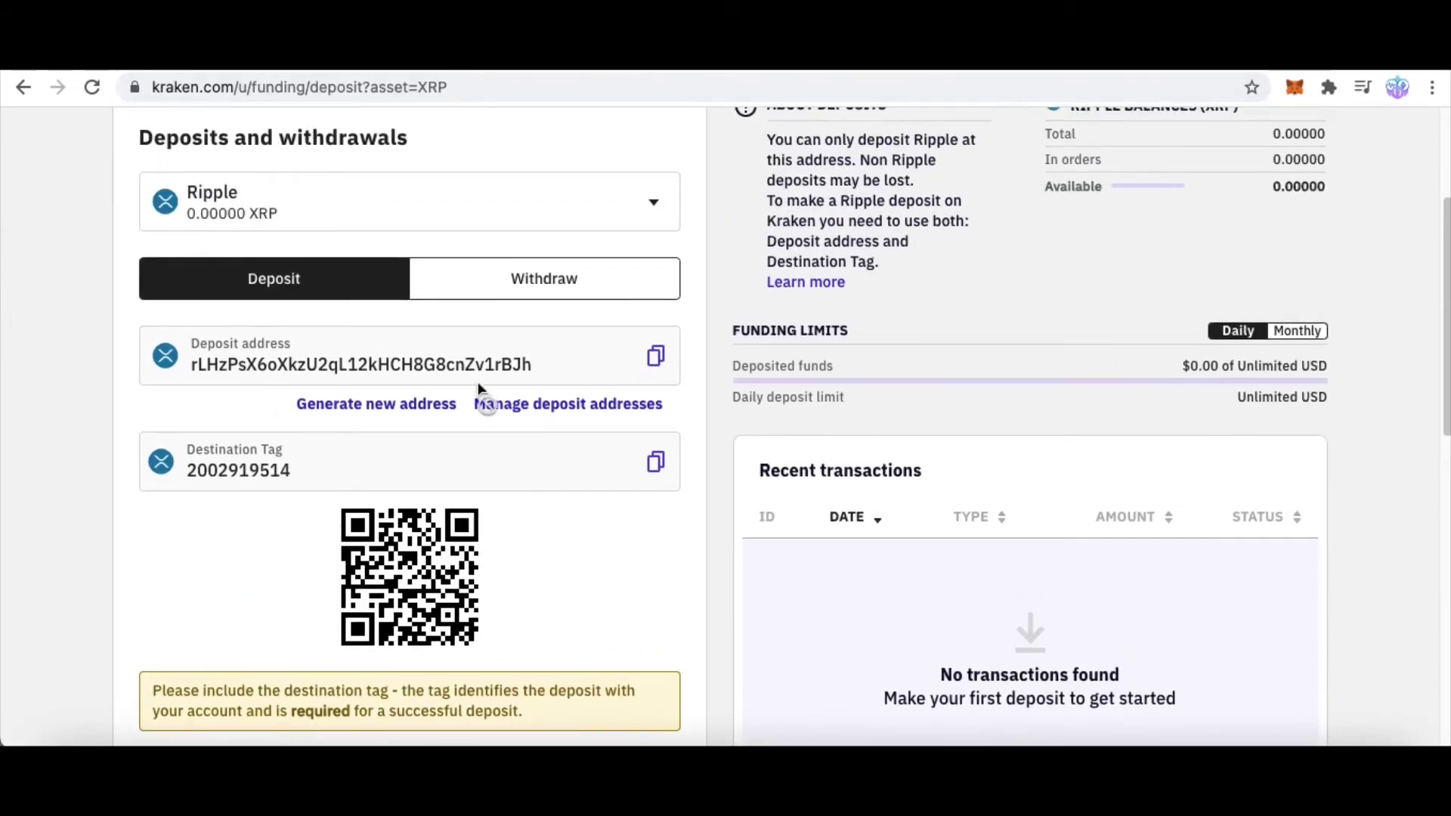
left_click_drag(538, 365, 191, 365)
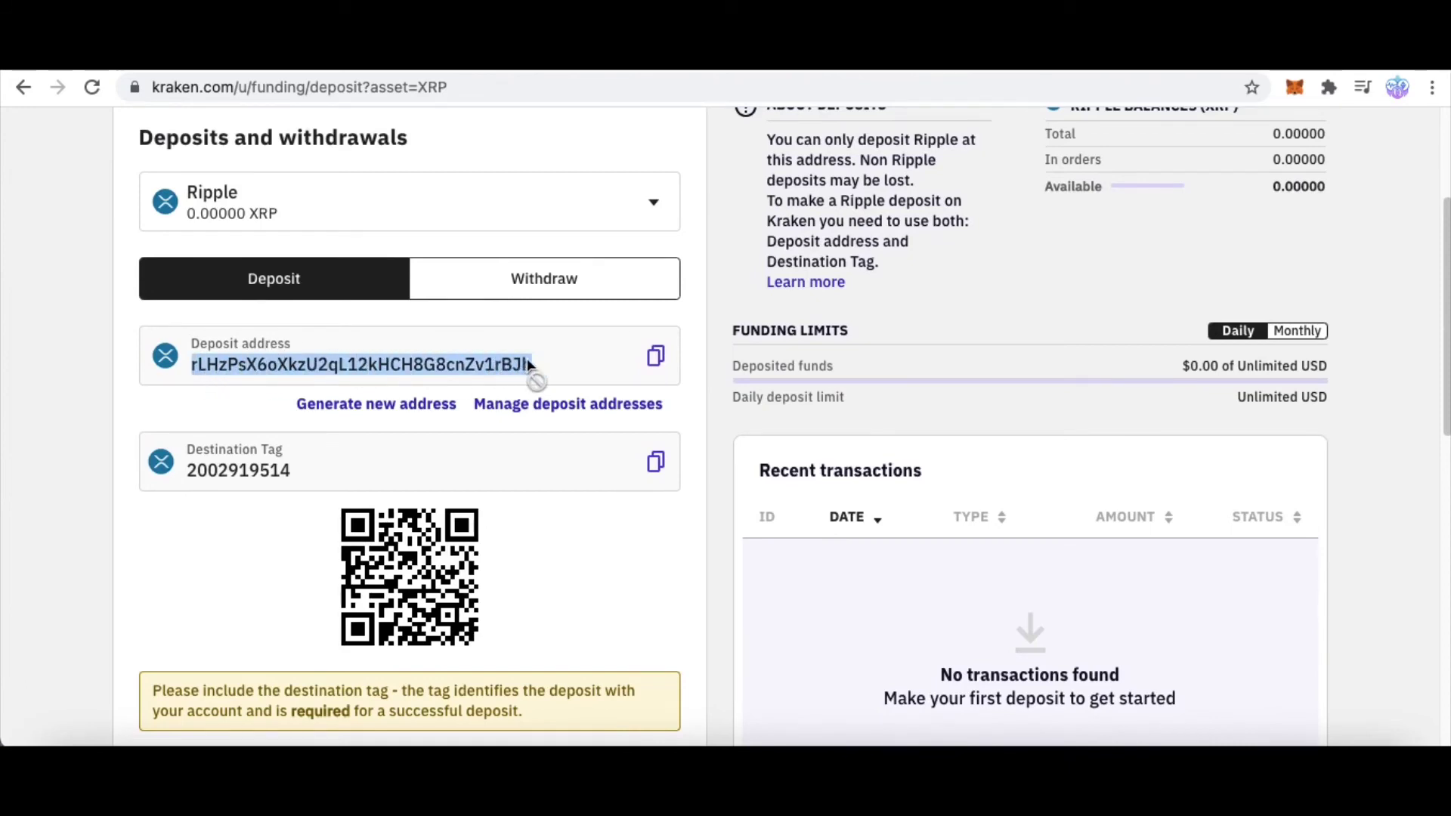
left_click_drag(293, 470, 189, 470)
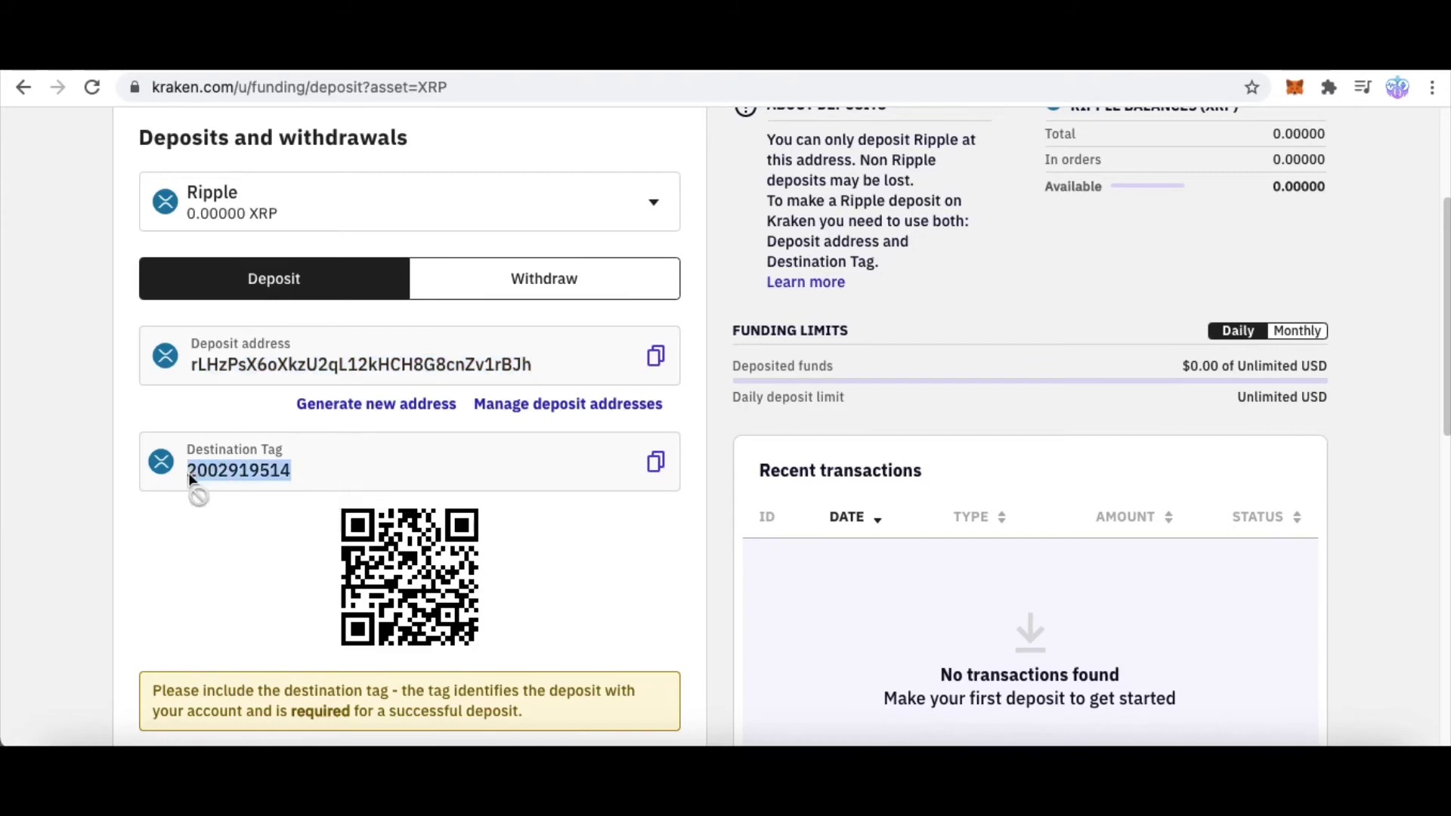
left_click(335, 470)
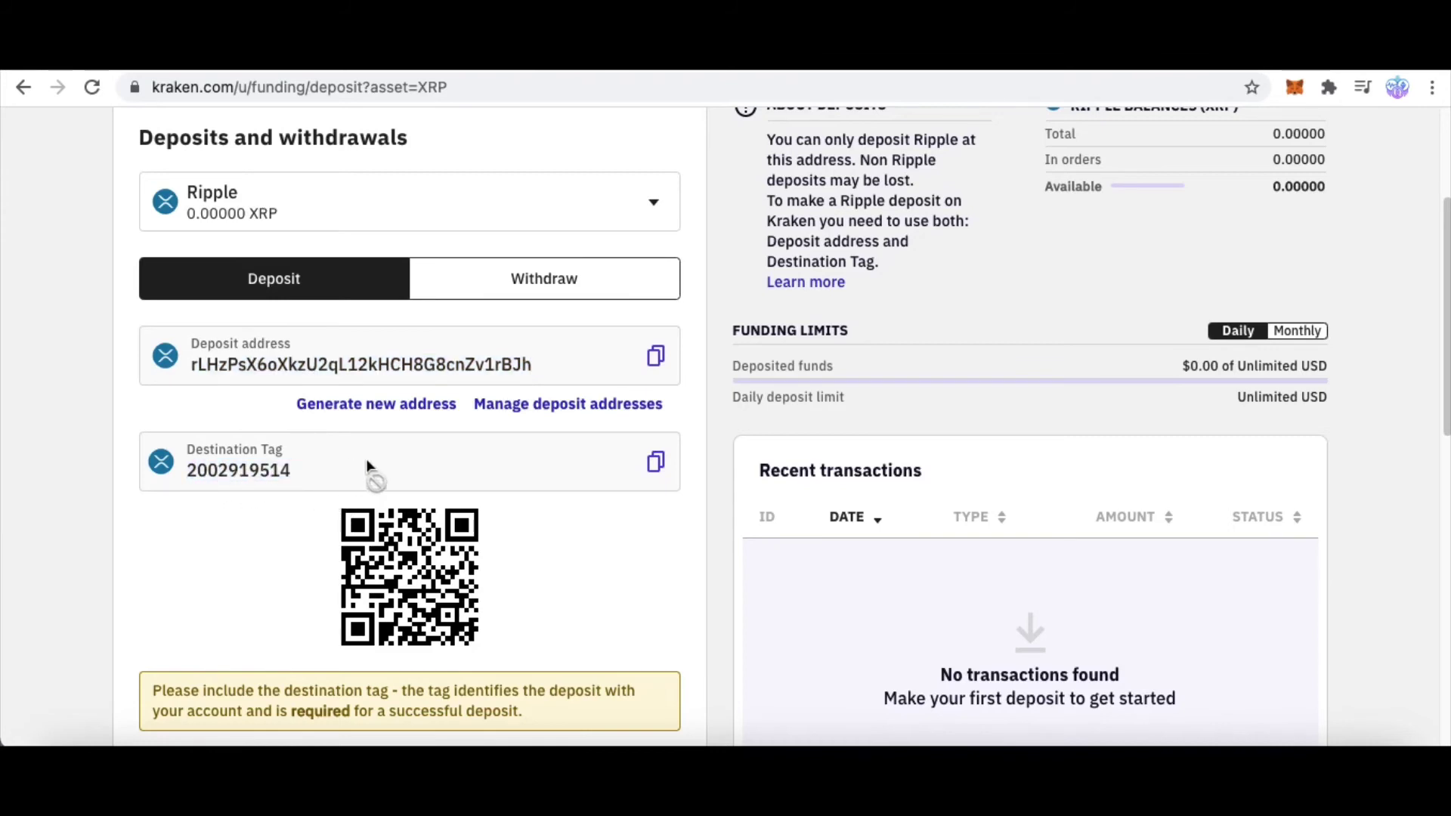
left_click(655, 360)
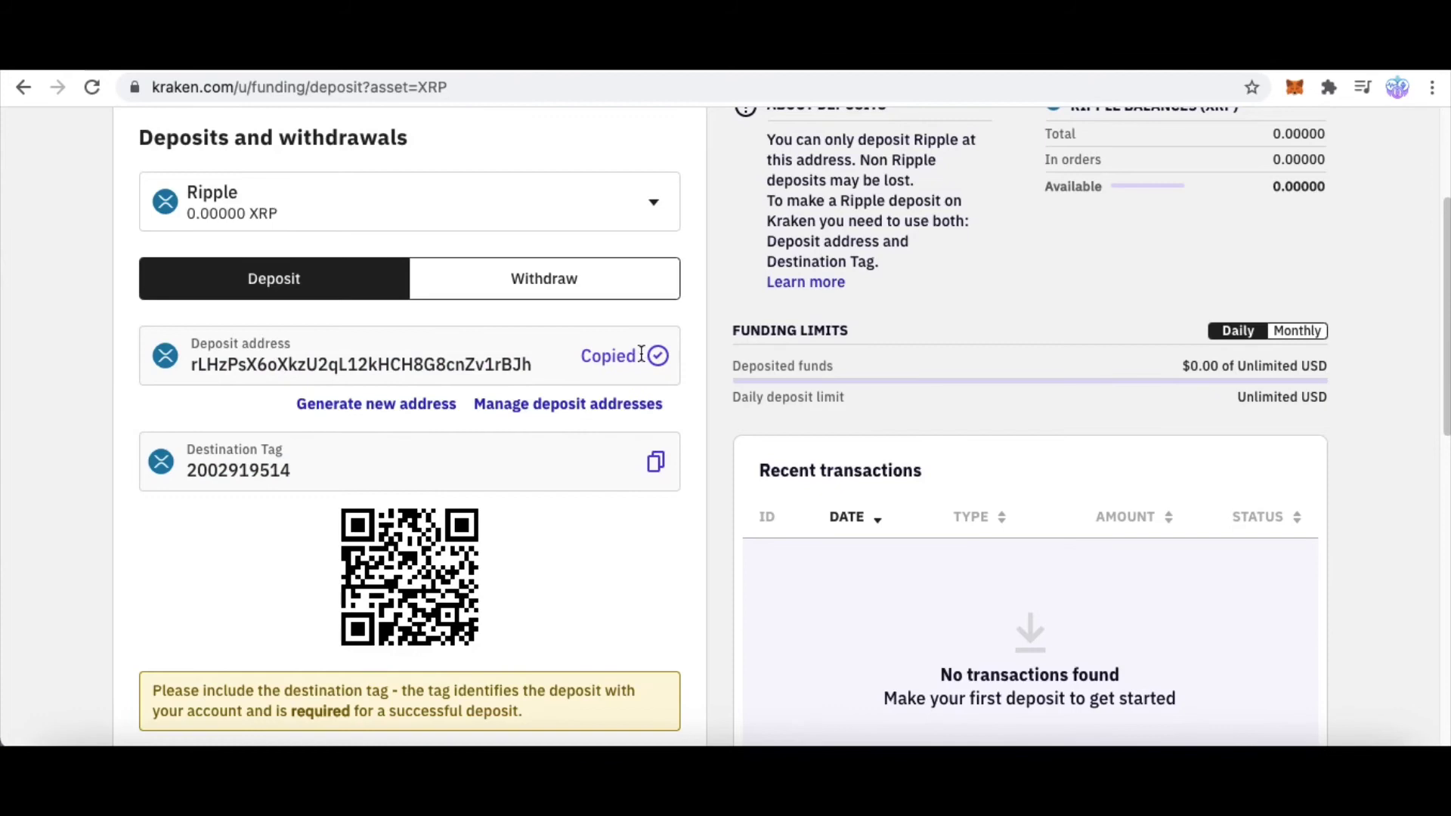
key("ctrl+Tab")
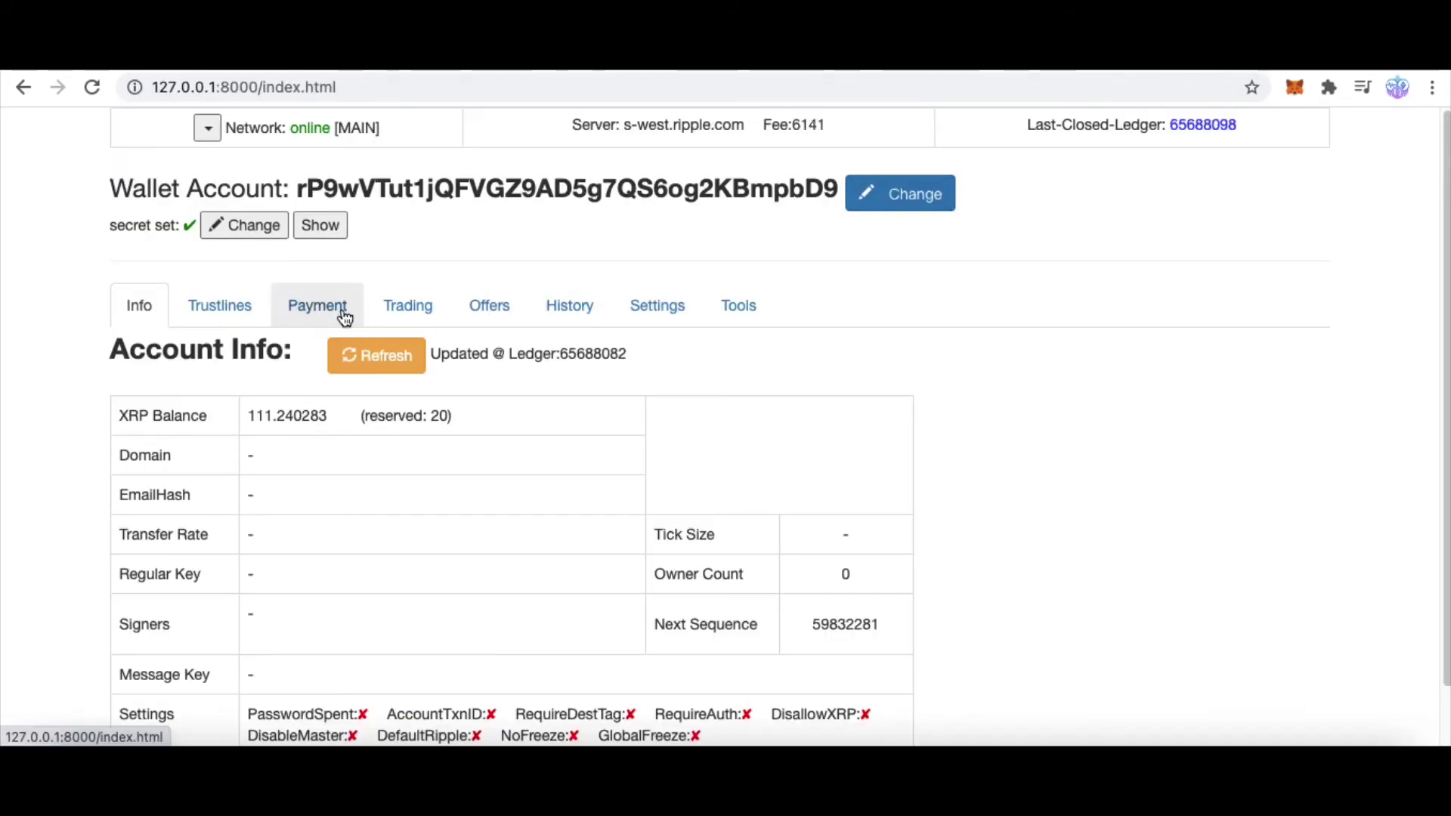
- Start a payment in ripple-wallet with Kraken's deposit address pasted as the recipient
left_click(344, 314)
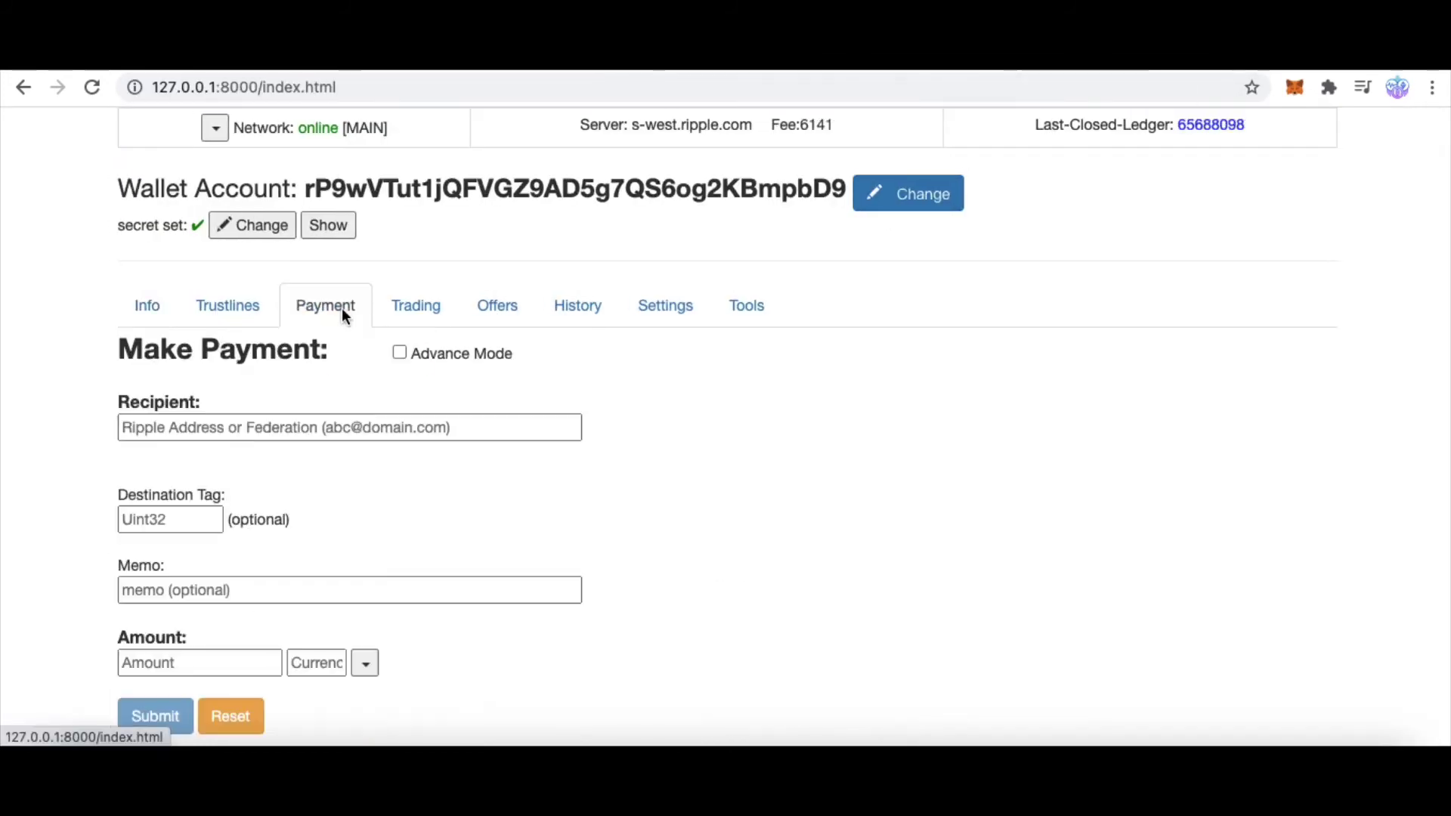
left_click(521, 427)
key("ctrl+v")
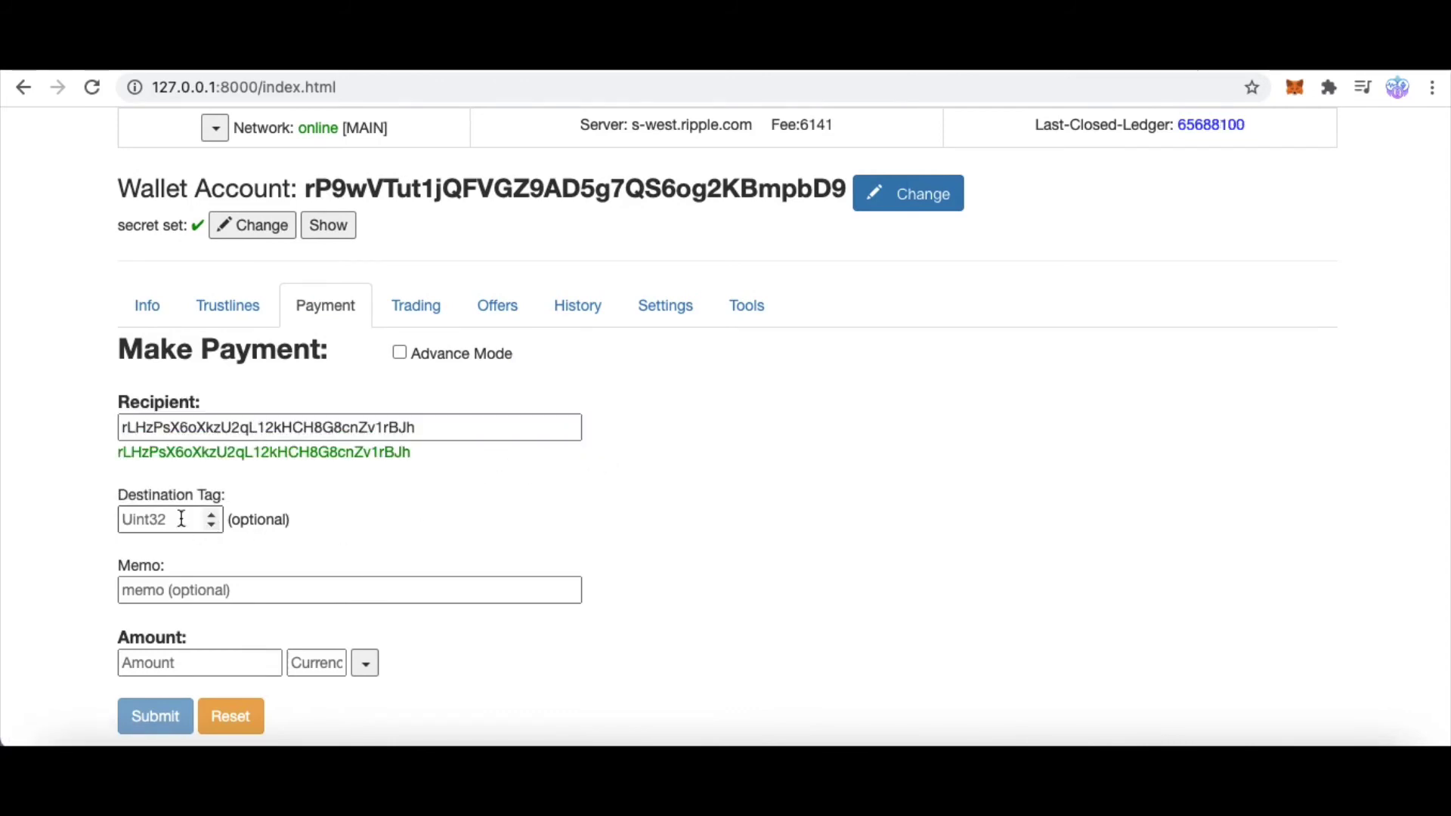
left_click_drag(223, 495, 118, 494)
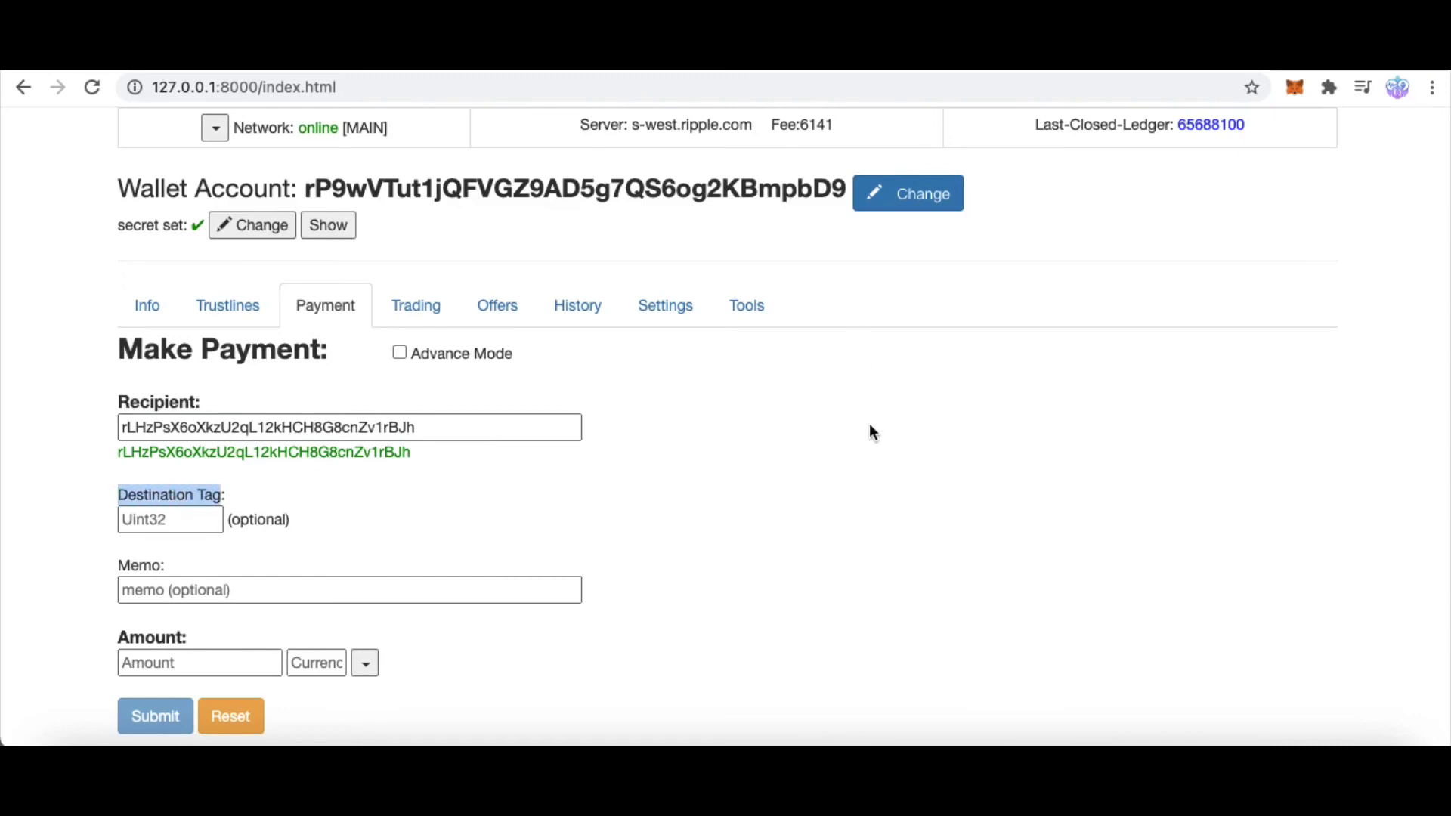
key("ctrl+Tab")
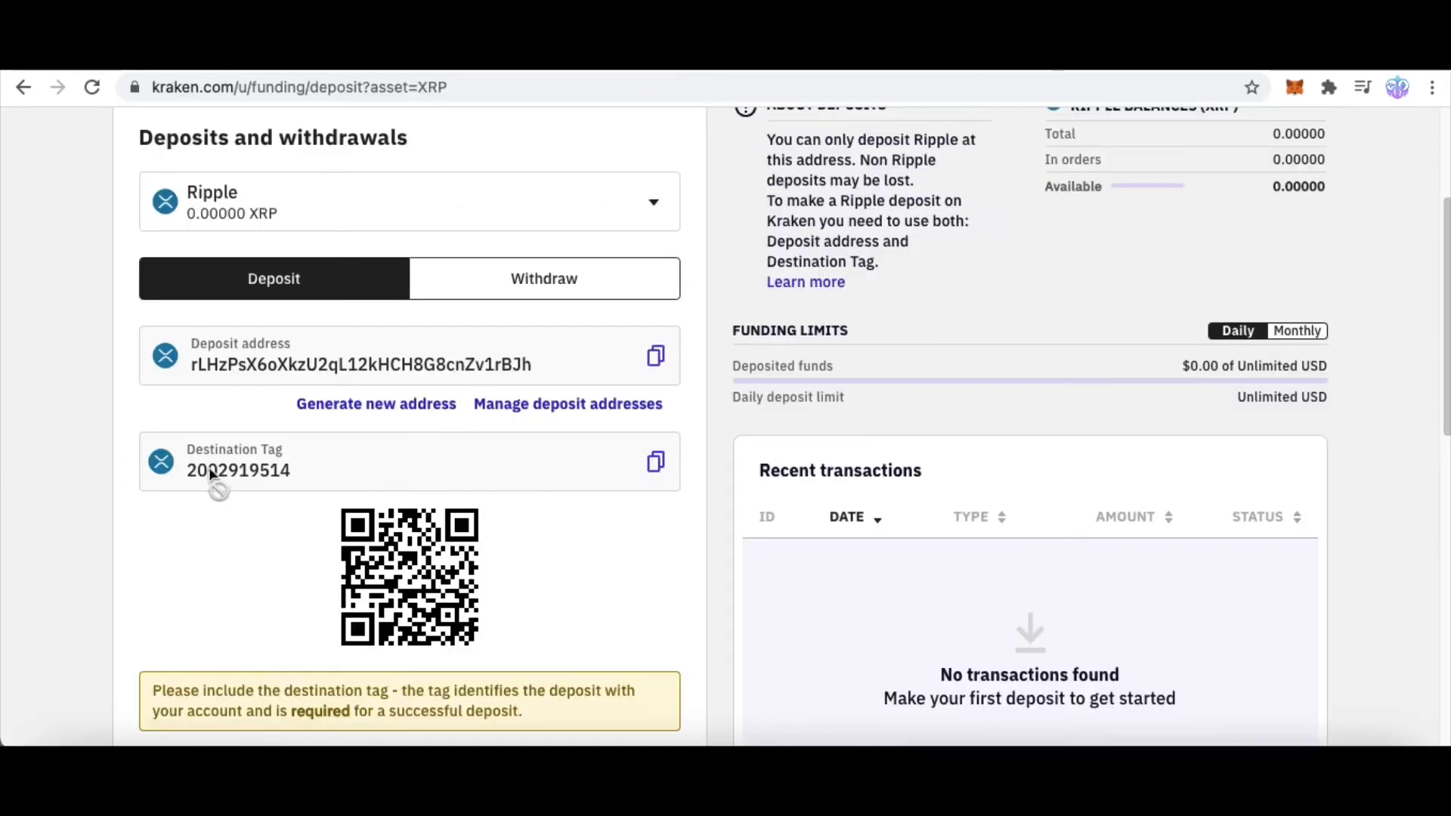
left_click(656, 463)
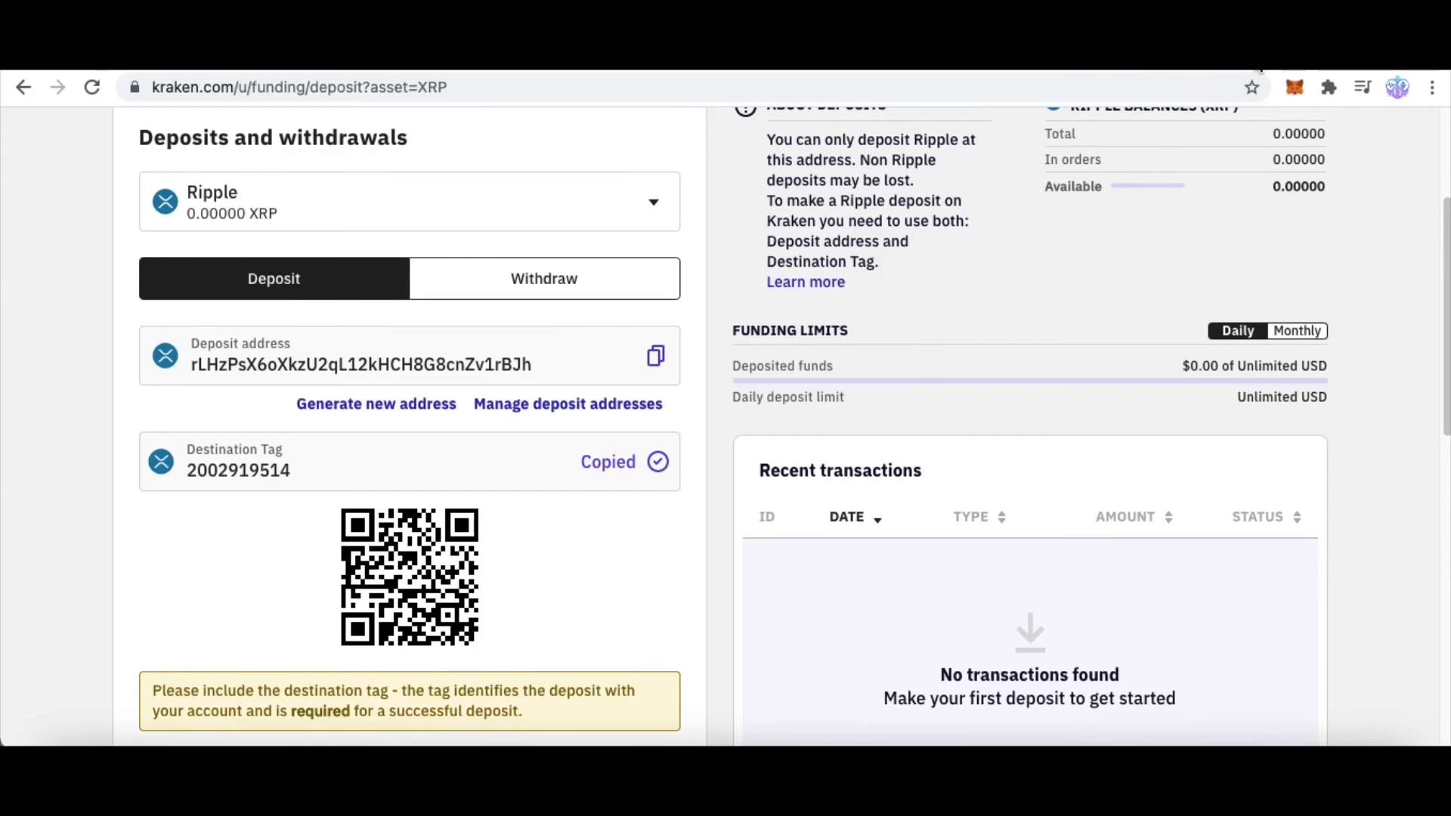
key("ctrl+Tab")
left_click(170, 519)
key("ctrl+v")
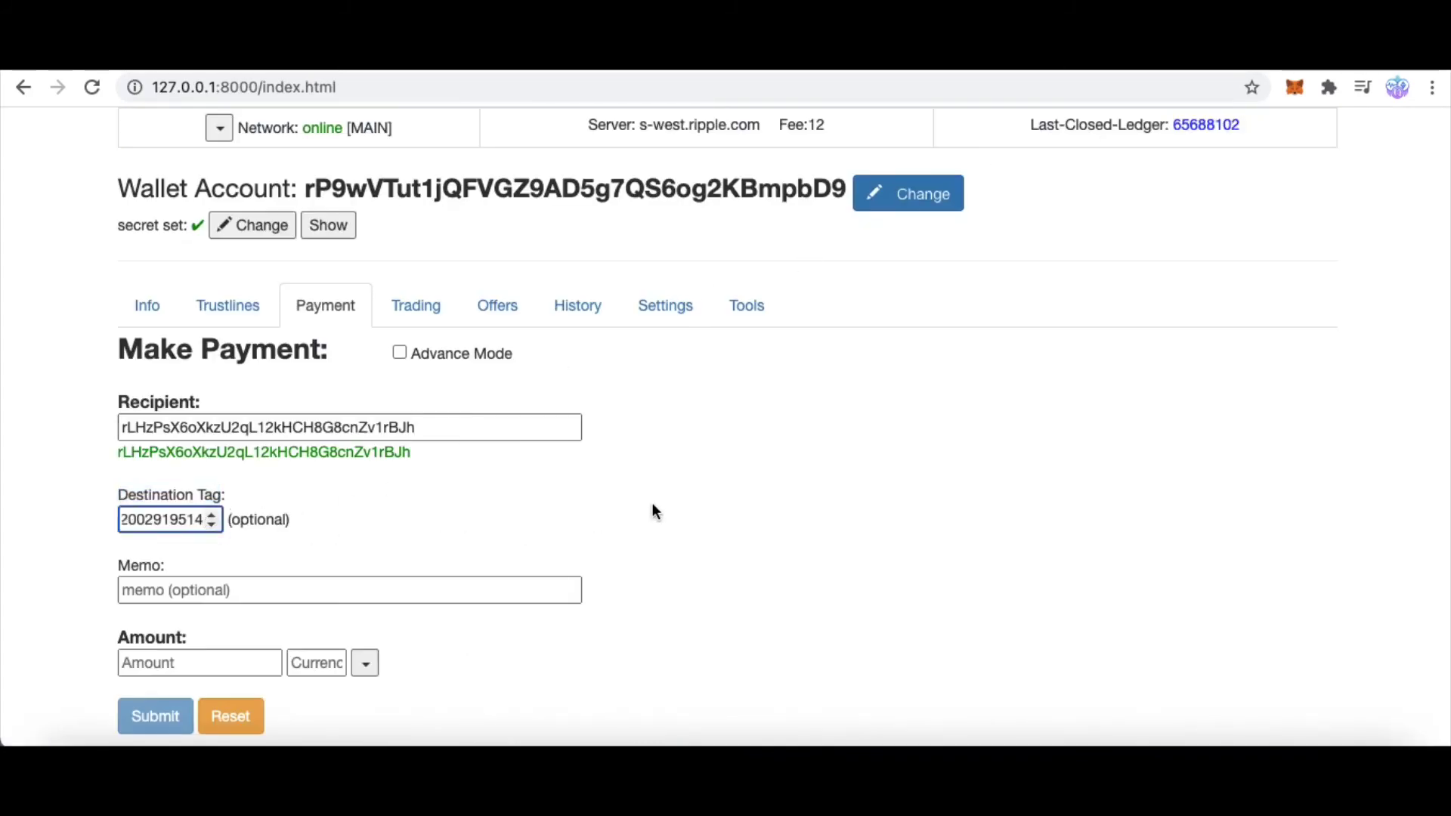
left_click(211, 661)
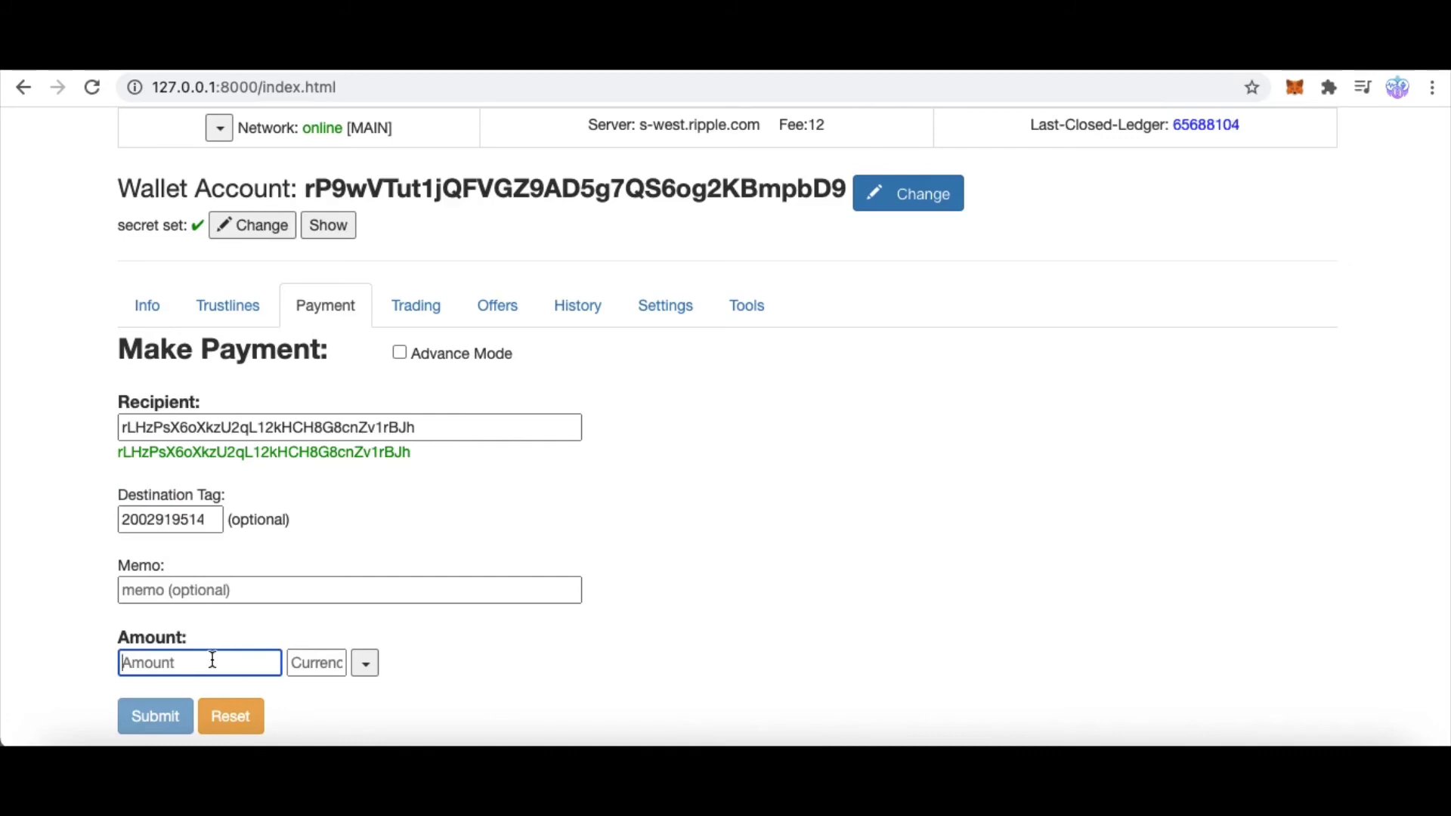
type("1")
- Set the payment amount to 2 with XRP as the currency
key("BackSpace")
type("2")
left_click(365, 662)
left_click(329, 692)
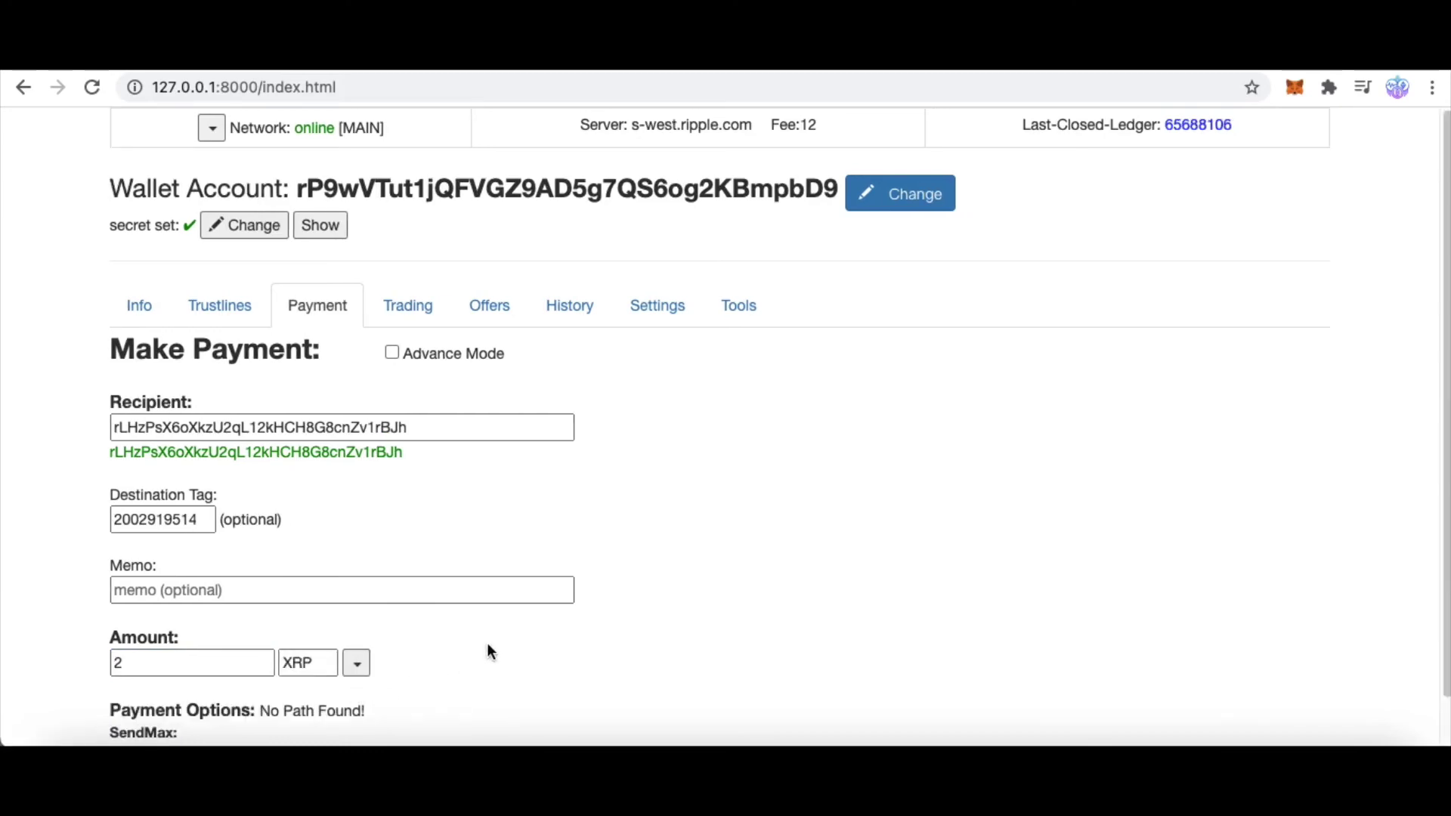
scroll(465, 656, "down", 1)
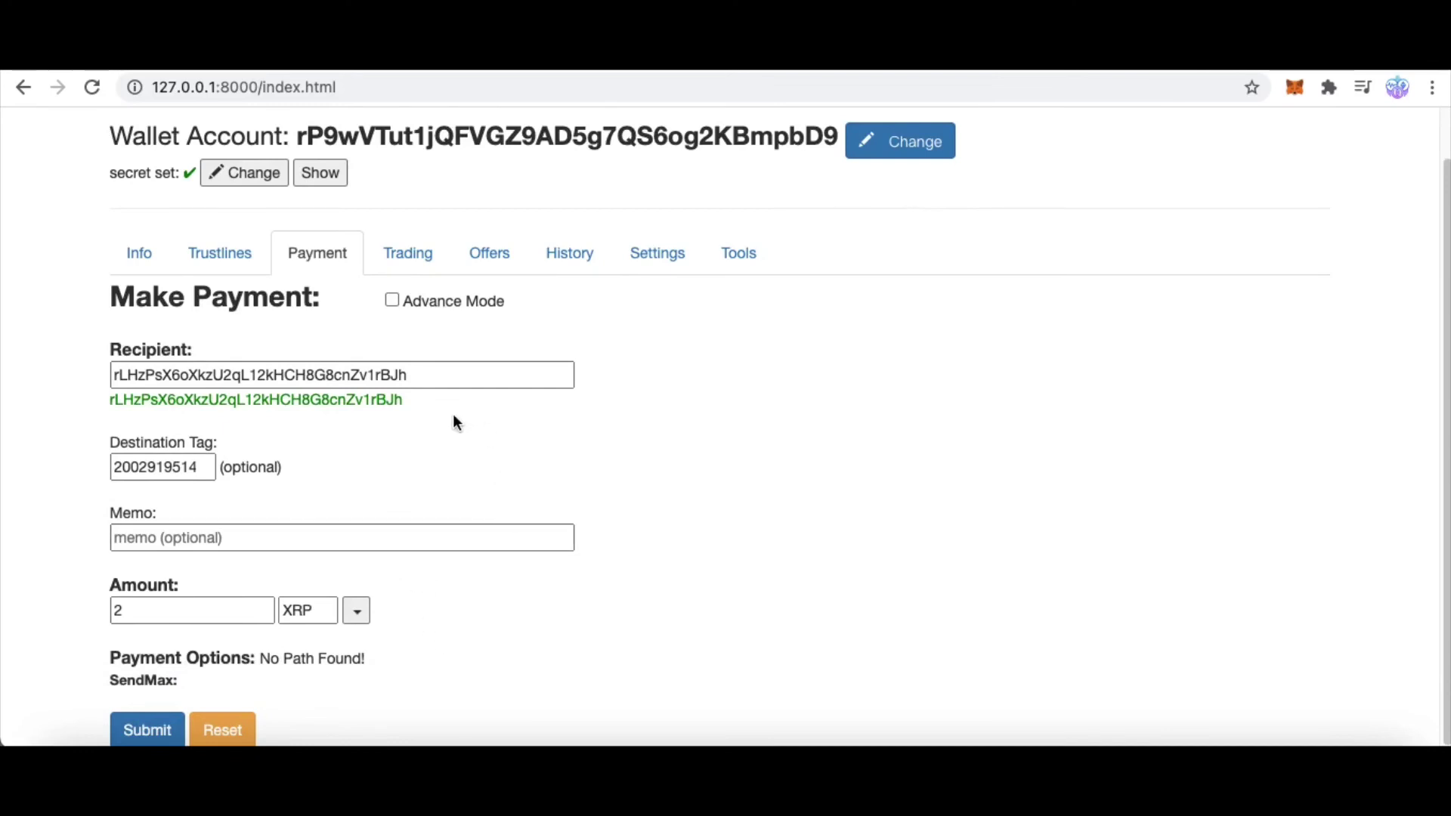
left_click(441, 374)
left_click(518, 421)
- Review the recipient and destination tag, then submit the 2 XRP payment
left_click_drag(137, 343, 209, 354)
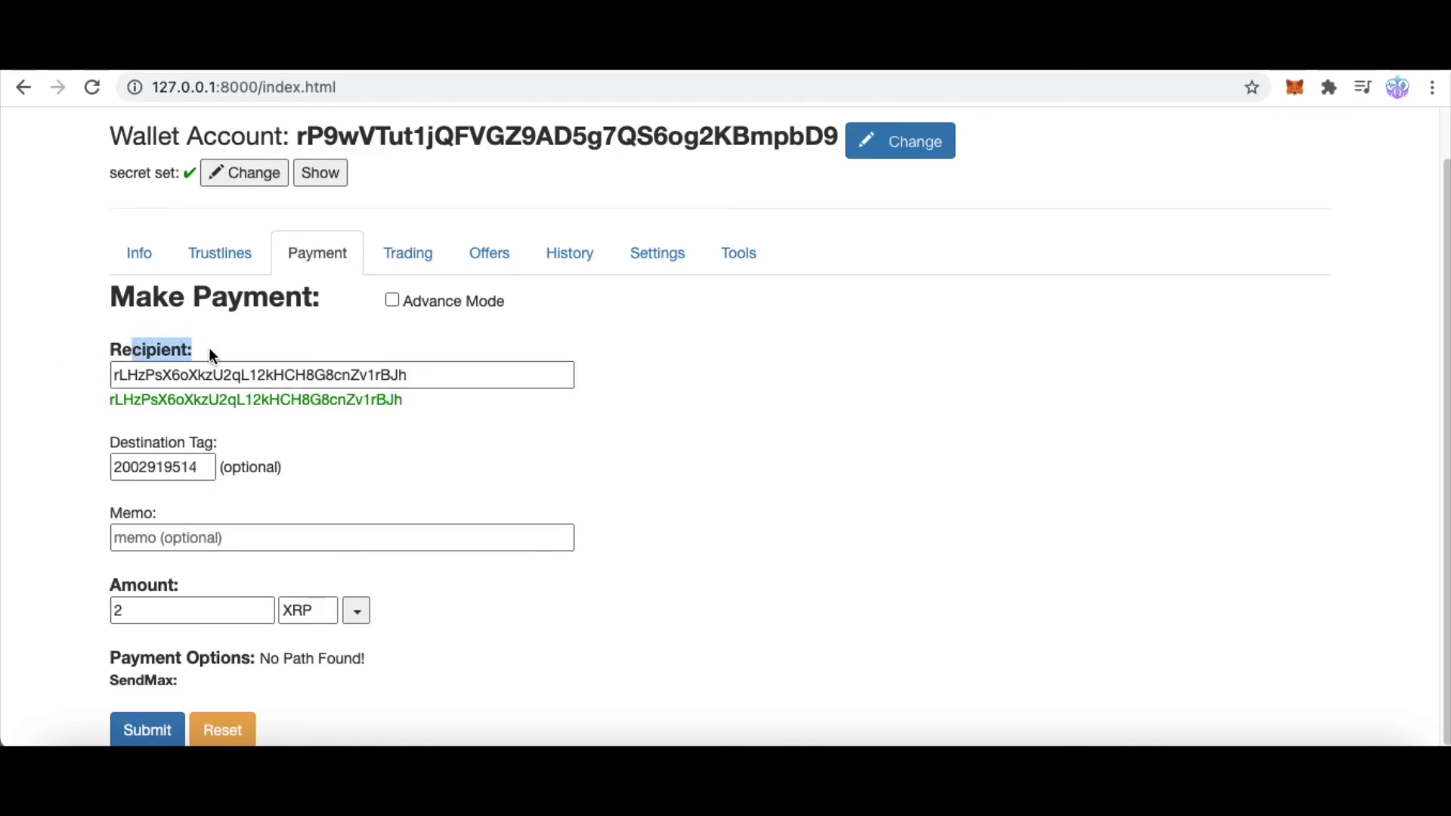
left_click(190, 349)
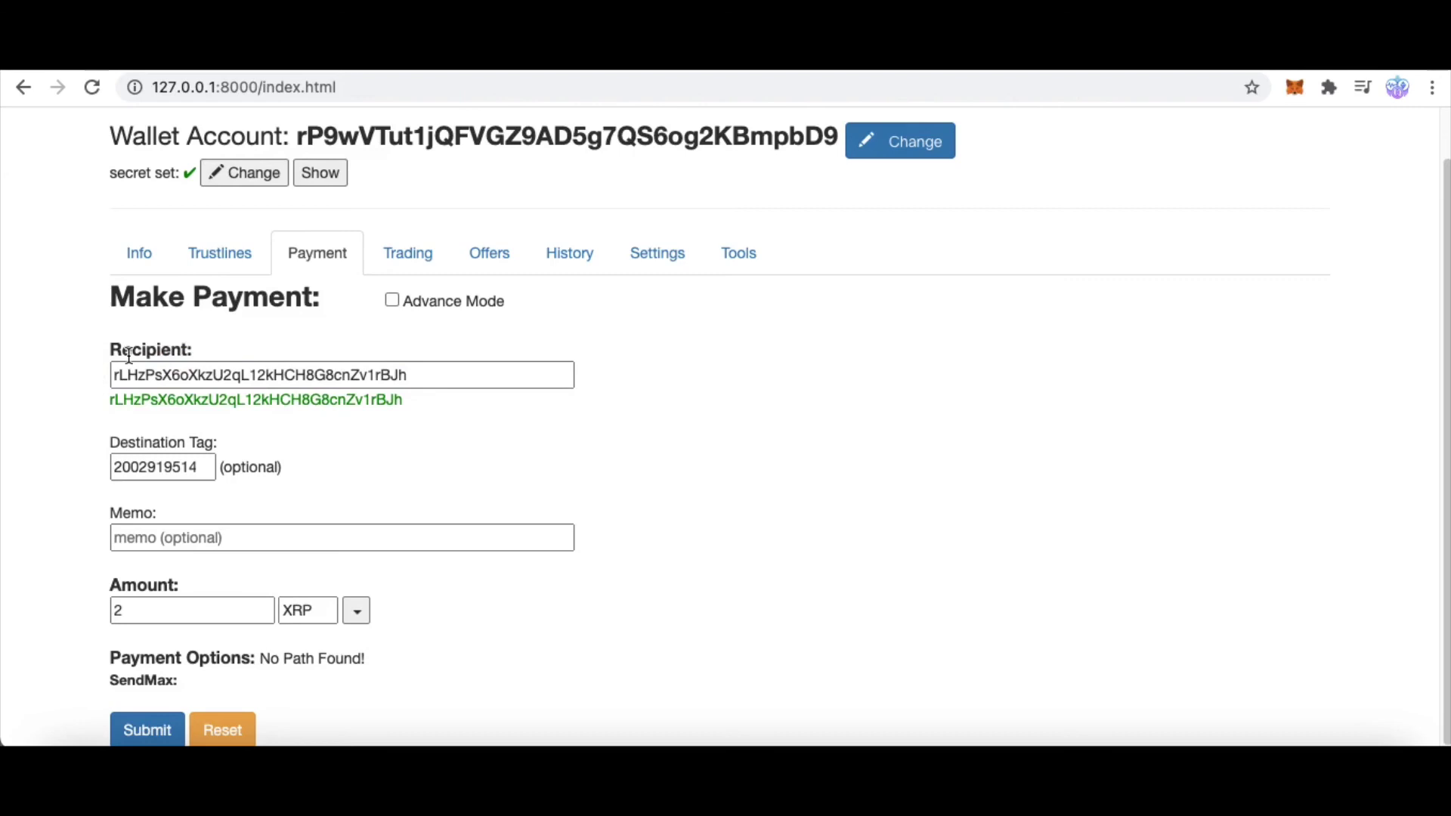
double_click(159, 466)
left_click(139, 451)
left_click(169, 540)
left_click(191, 610)
left_click(147, 730)
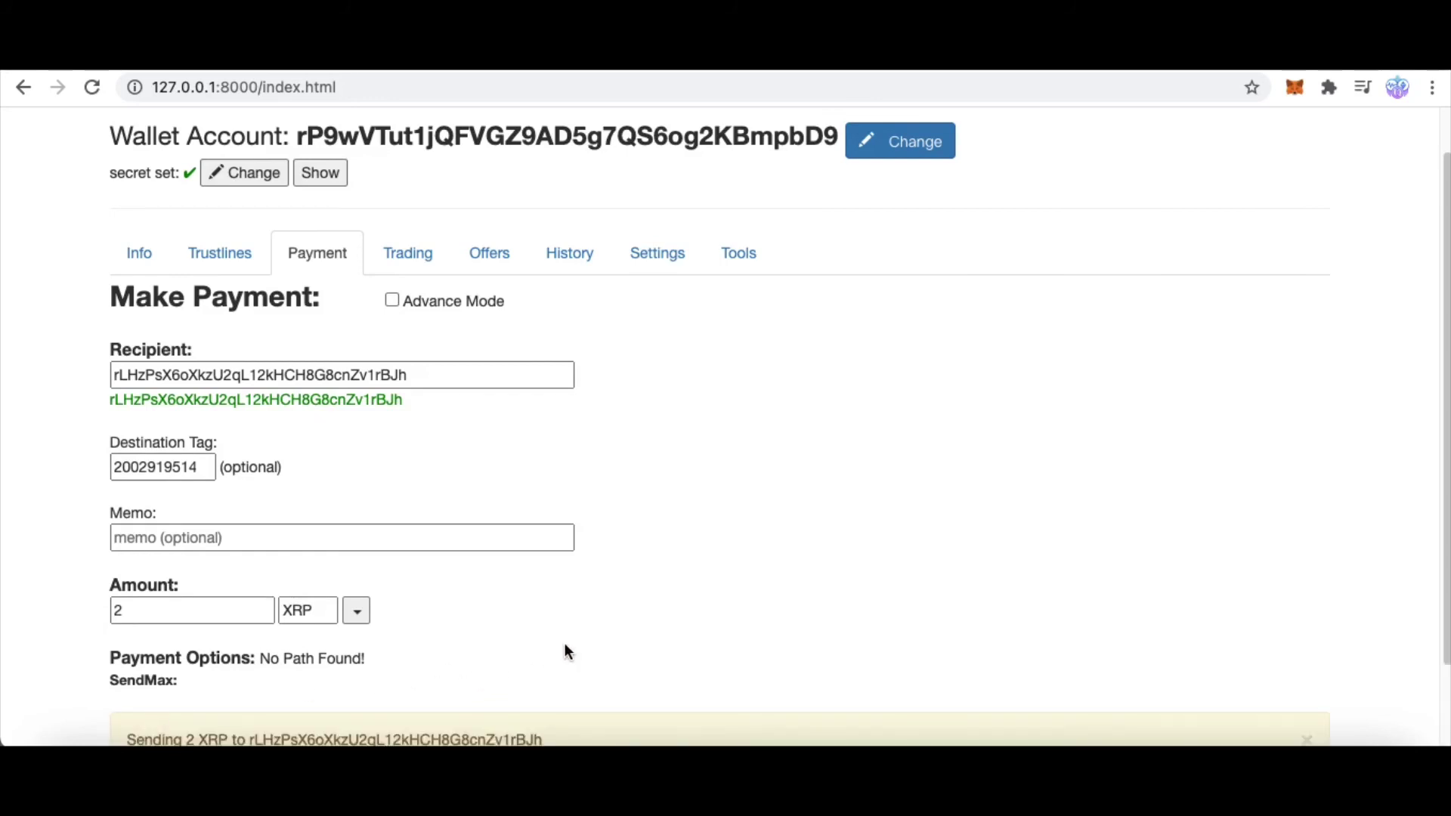
scroll(564, 643, "down", 1)
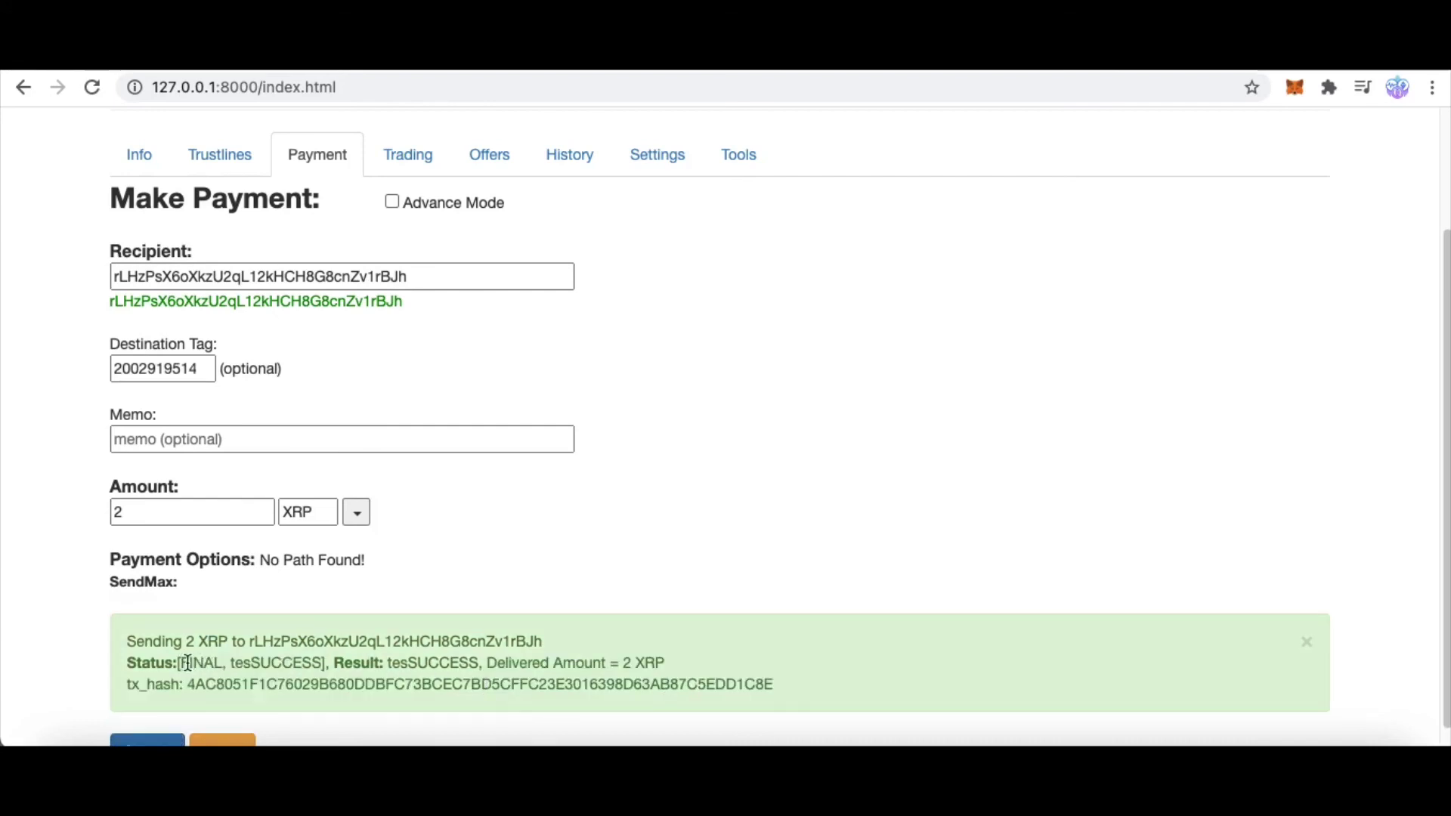
- Check the payment's FINAL, tesSUCCESS status and its 2 XRP delivered amount
left_click_drag(182, 664, 324, 664)
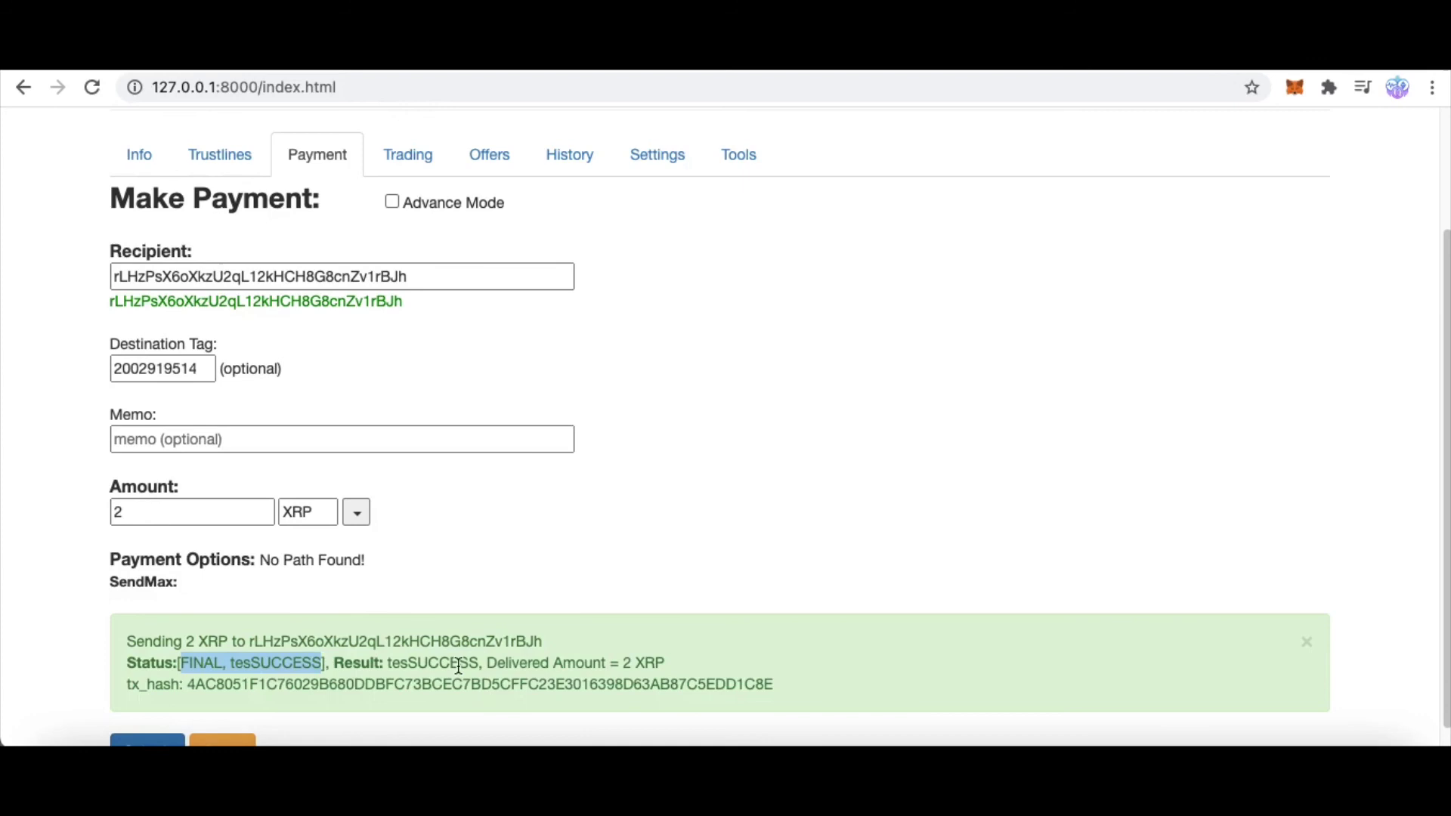
left_click_drag(623, 662, 666, 662)
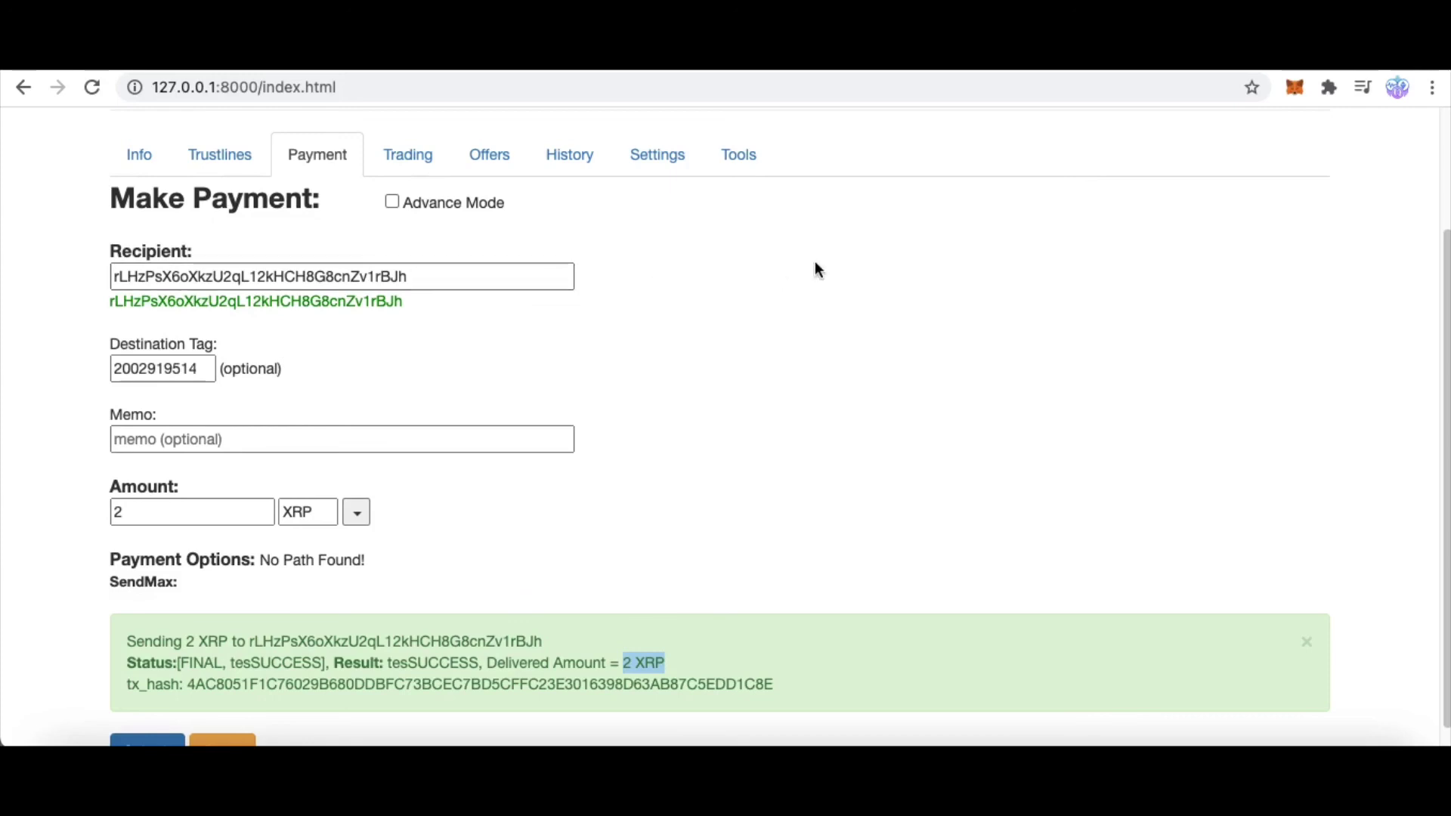
- Check Kraken's Ripple balance, which still shows a 0.00000 XRP total
key("ctrl+Tab")
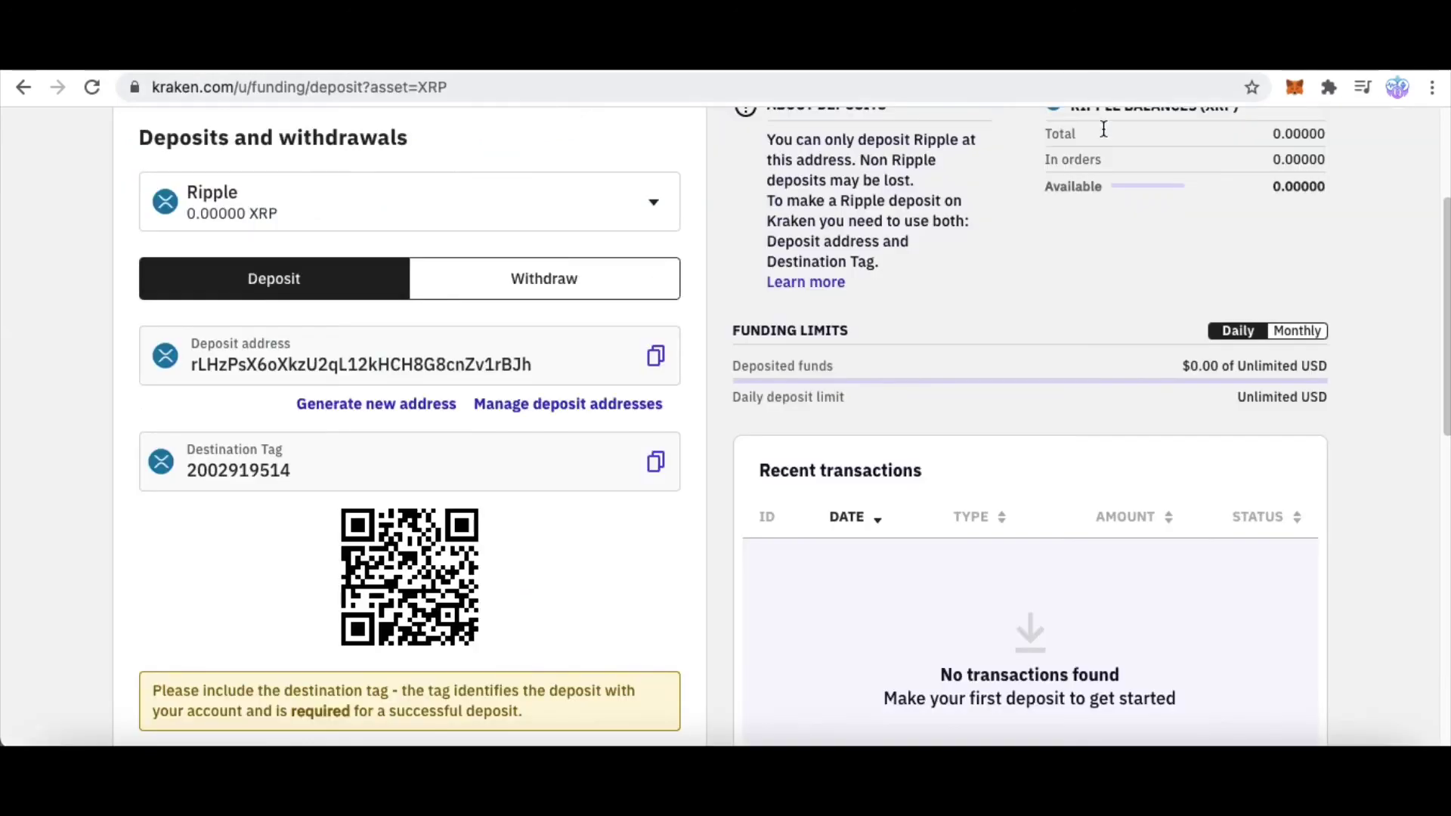
scroll(1011, 325, "up", 1)
scroll(1010, 326, "up", 3)
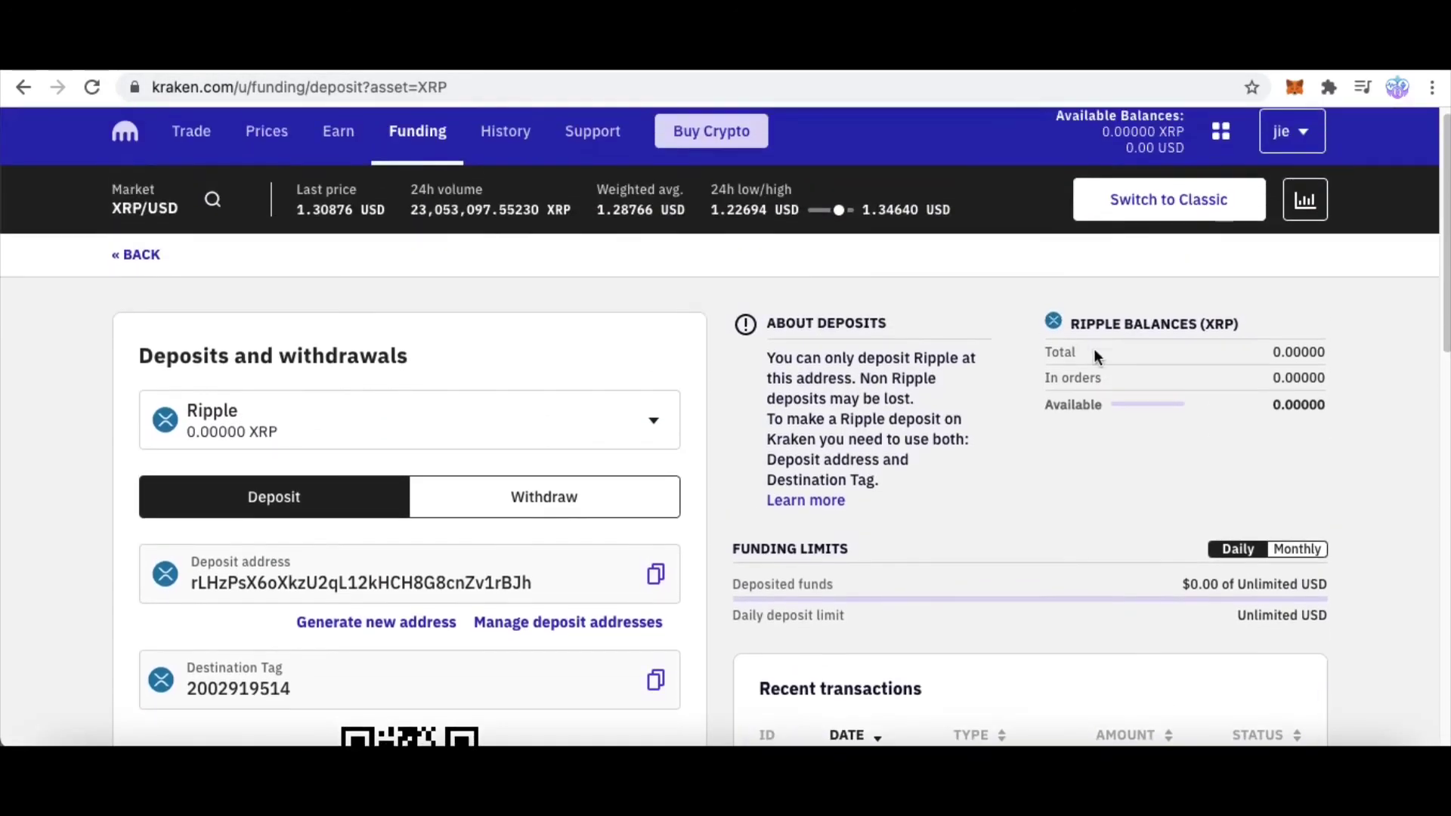
scroll(1111, 377, "down", 1)
left_click_drag(1057, 298, 1243, 302)
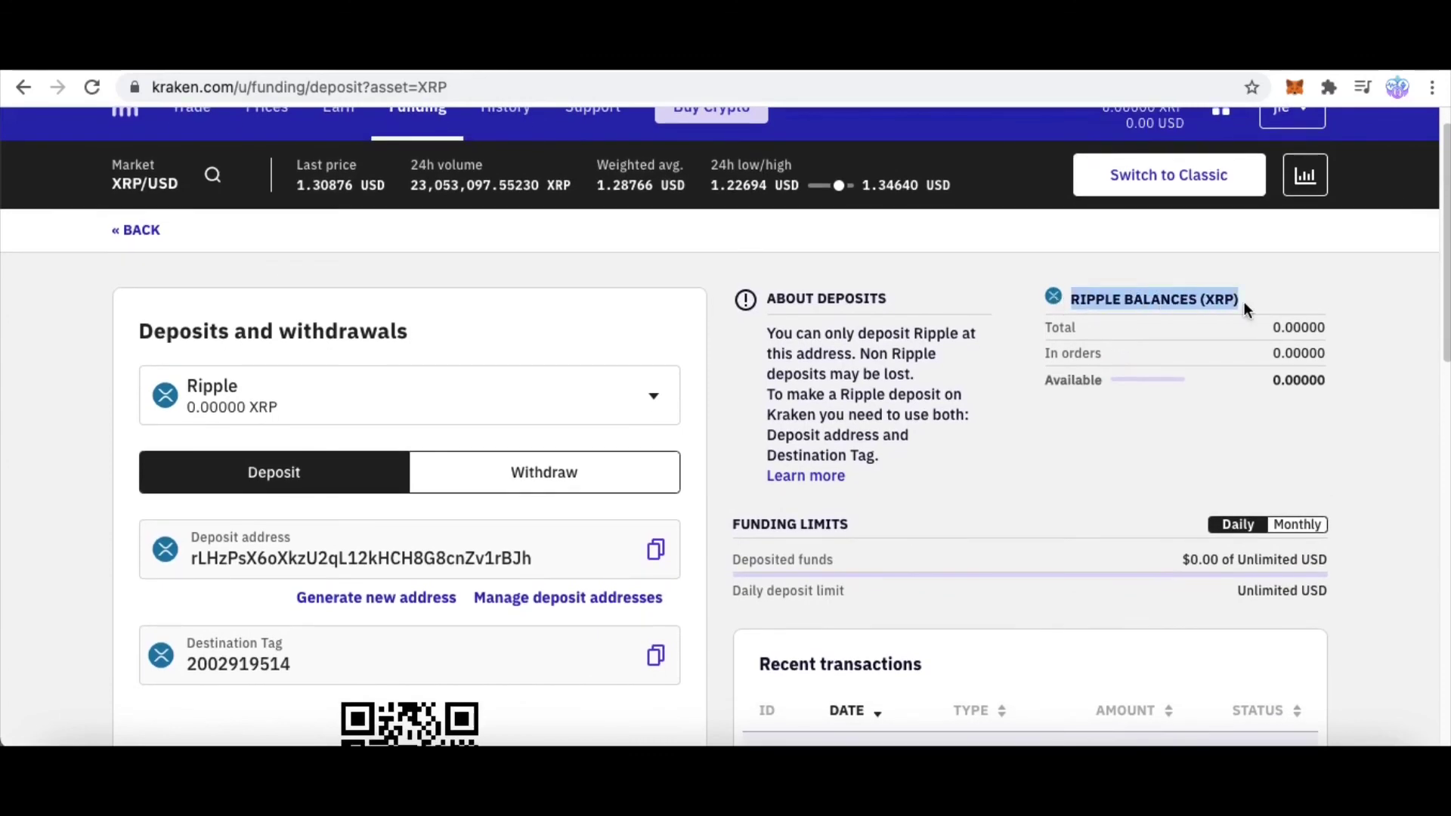
left_click(1251, 299)
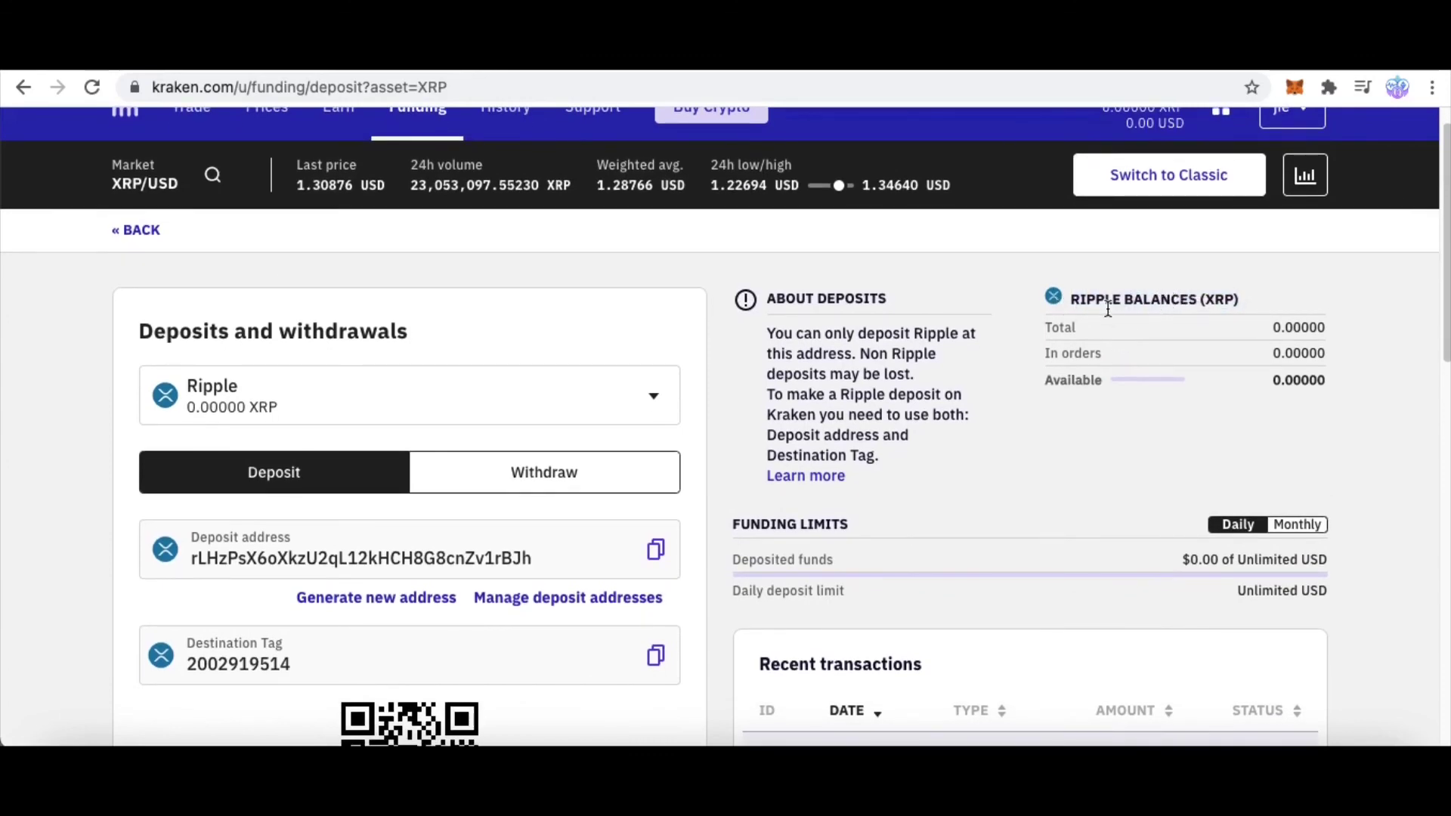
double_click(1135, 303)
double_click(1293, 328)
- Reload Kraken's funding page to confirm 2.00000 XRP, then return to the wallet tab
left_click(91, 88)
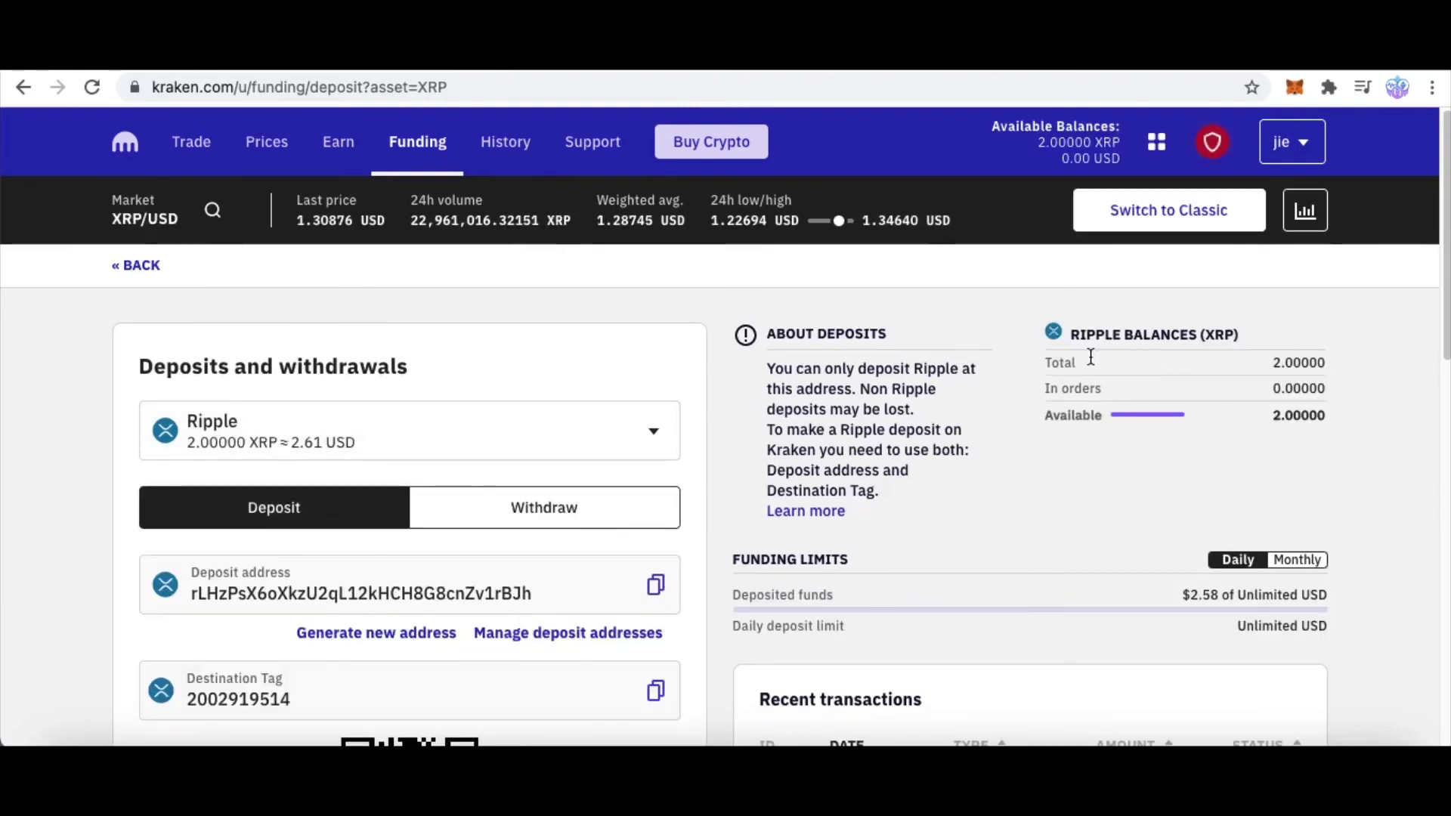
left_click_drag(1304, 363, 1168, 374)
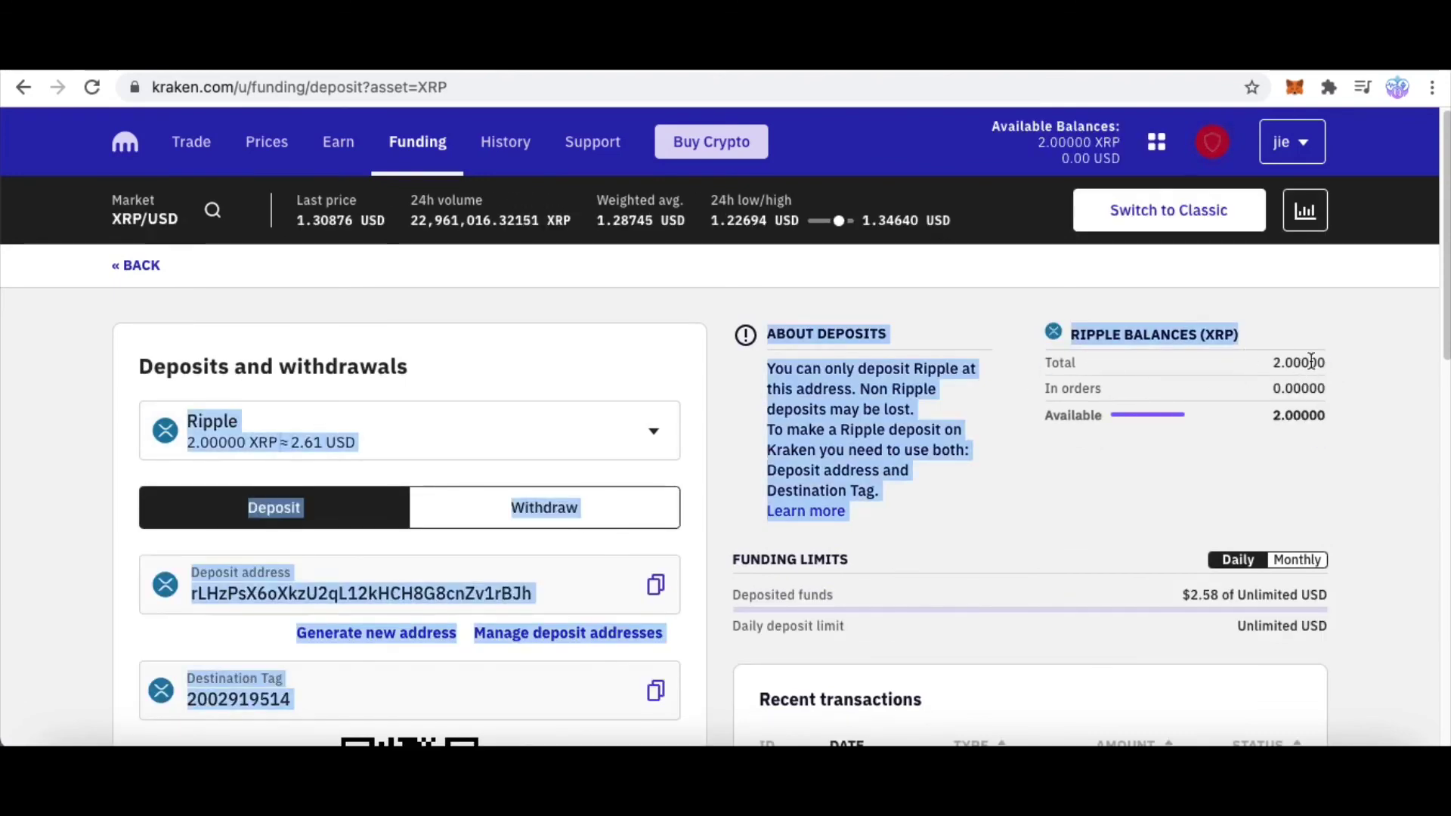
left_click(1171, 377)
left_click_drag(1268, 364, 1290, 365)
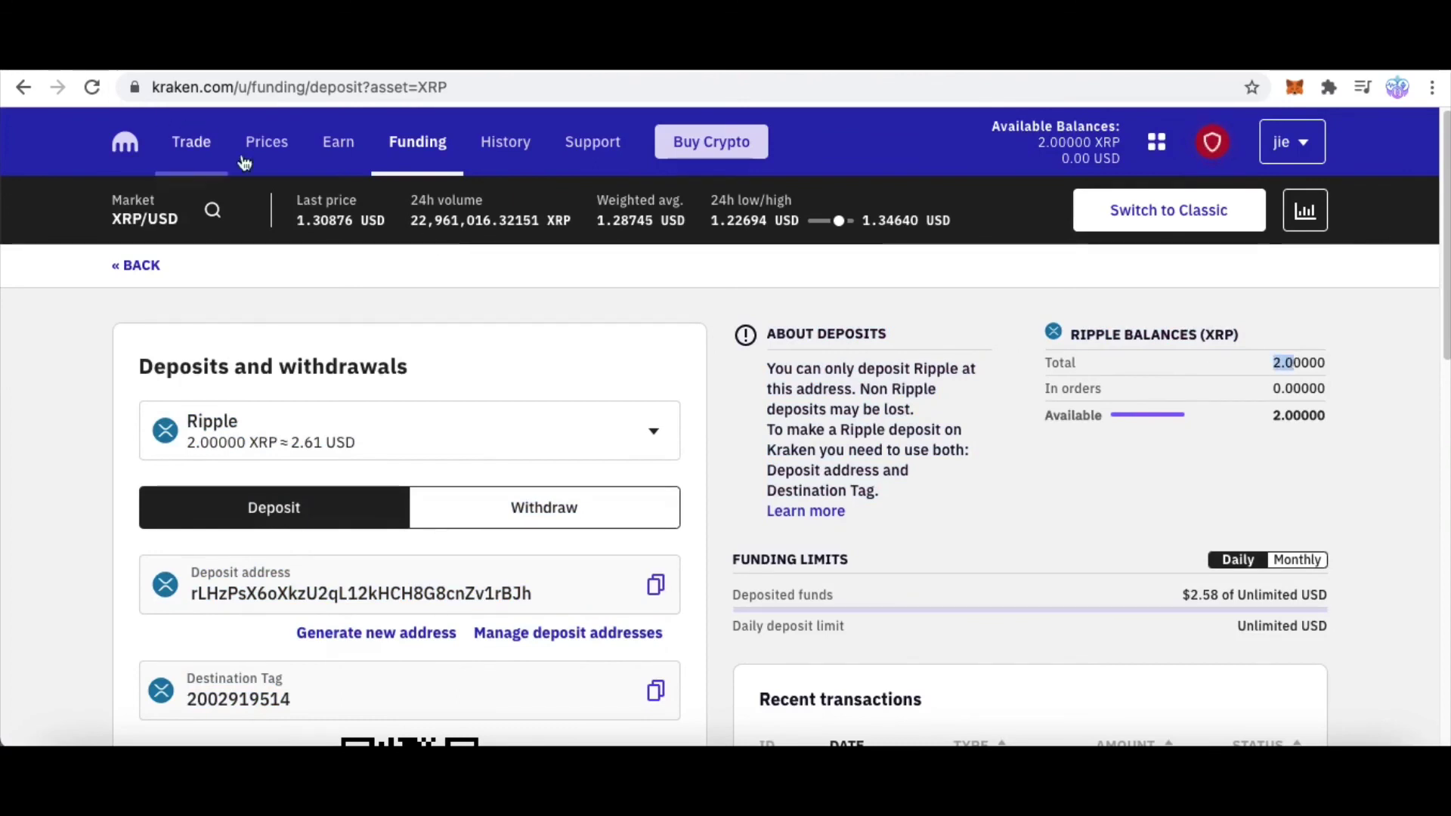
left_click(1205, 419)
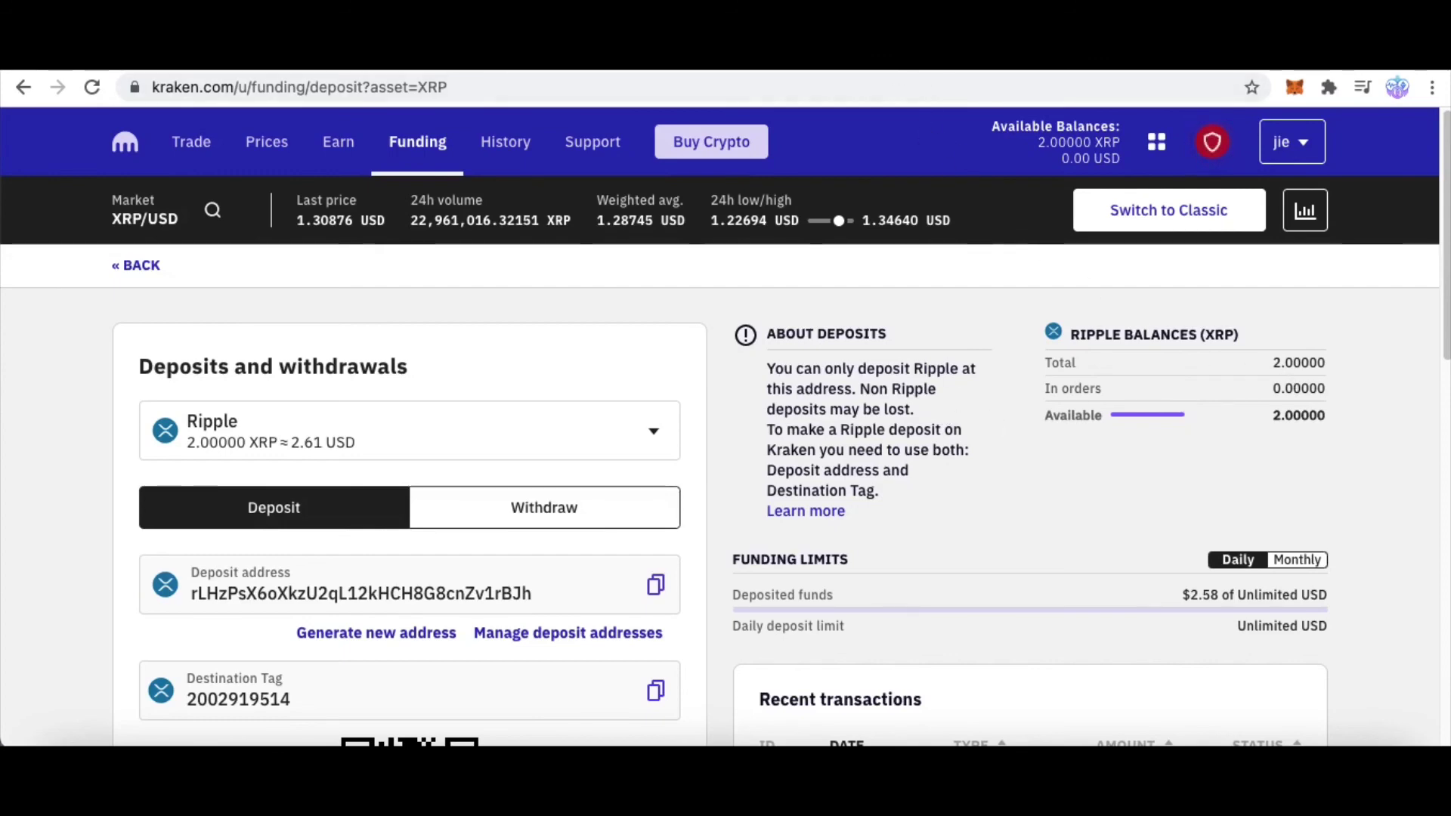
left_click(1304, 51)
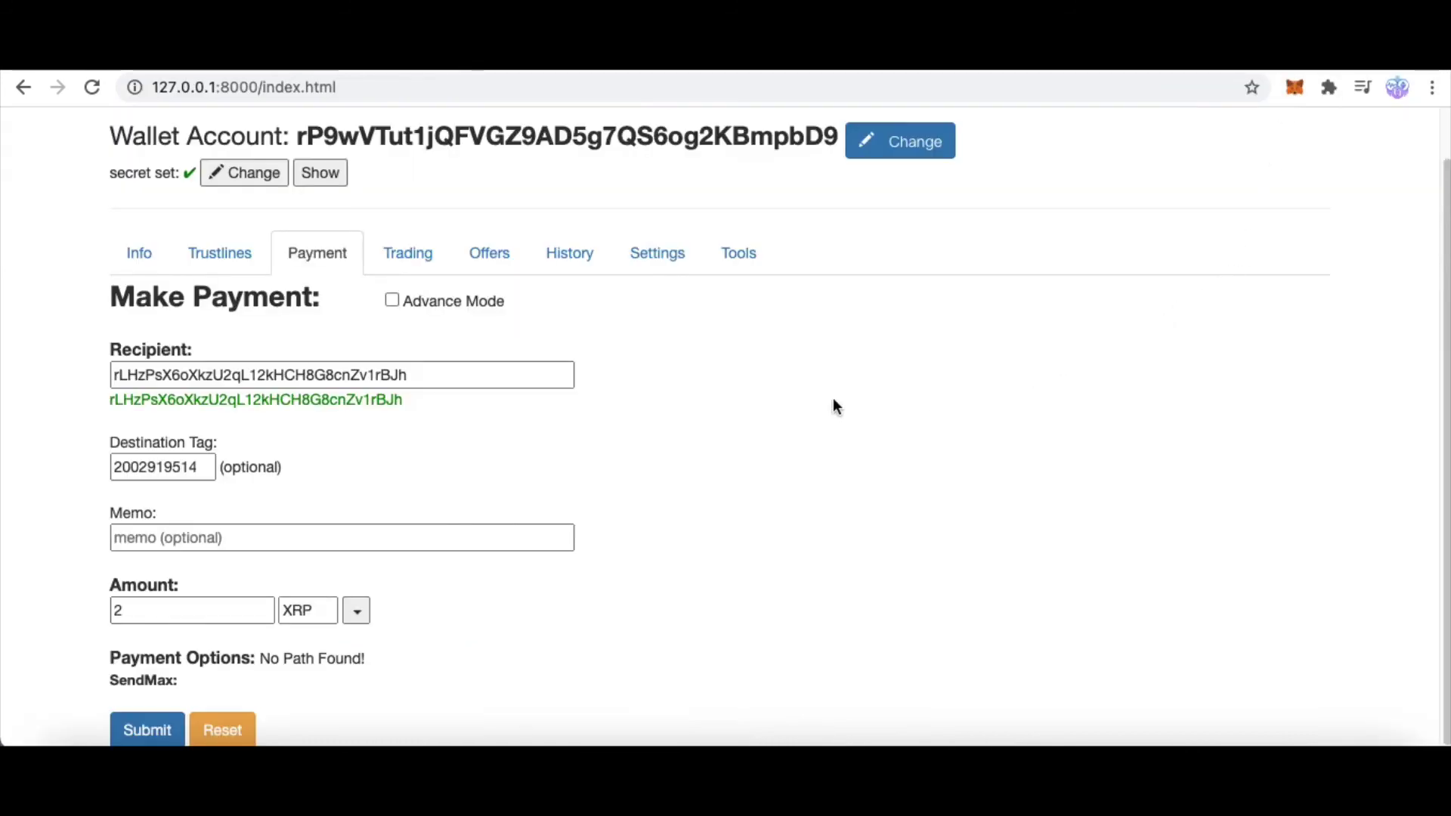